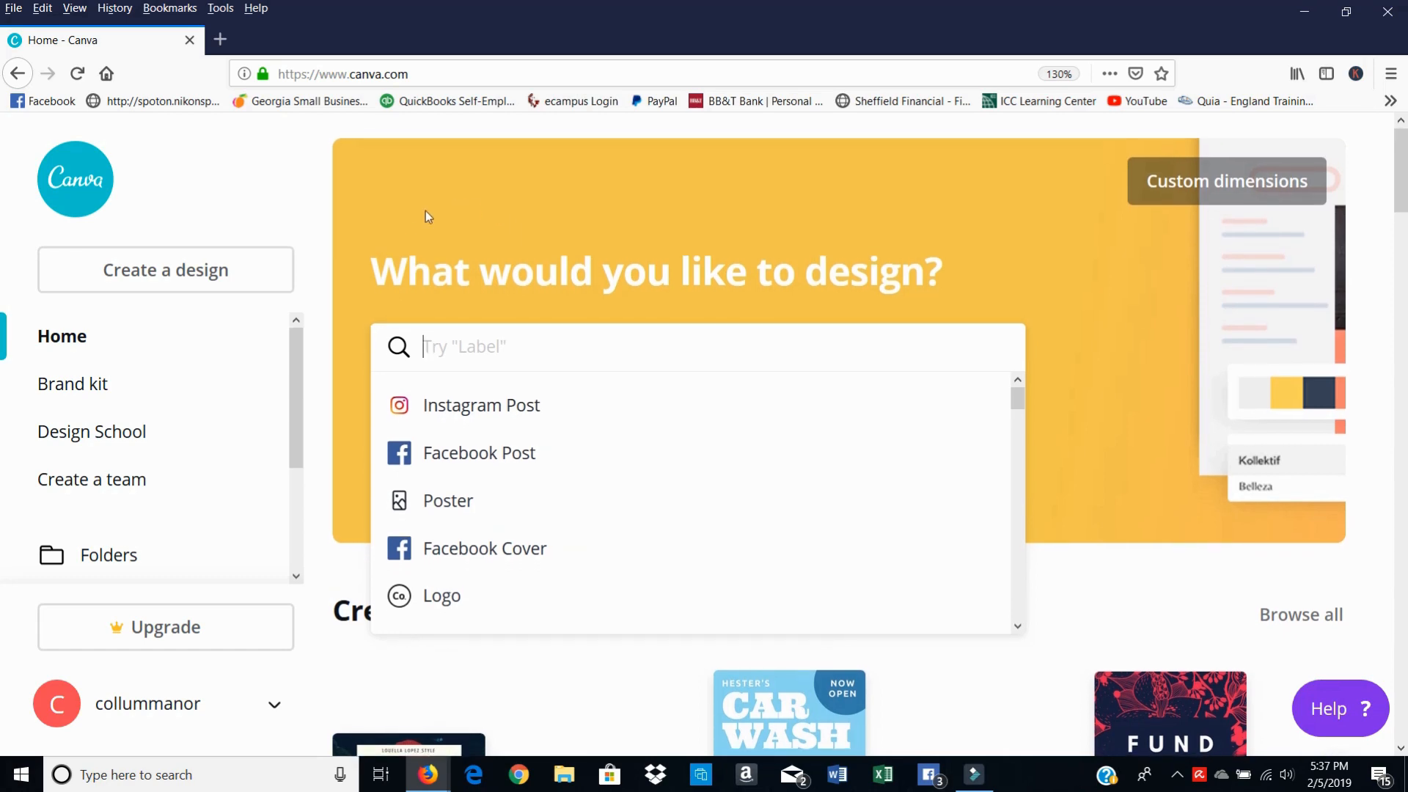
# Step: Create a new blank design from the YouTube Thumbnail format in the Social Media category
pyautogui.scroll(-5, 324, 315)
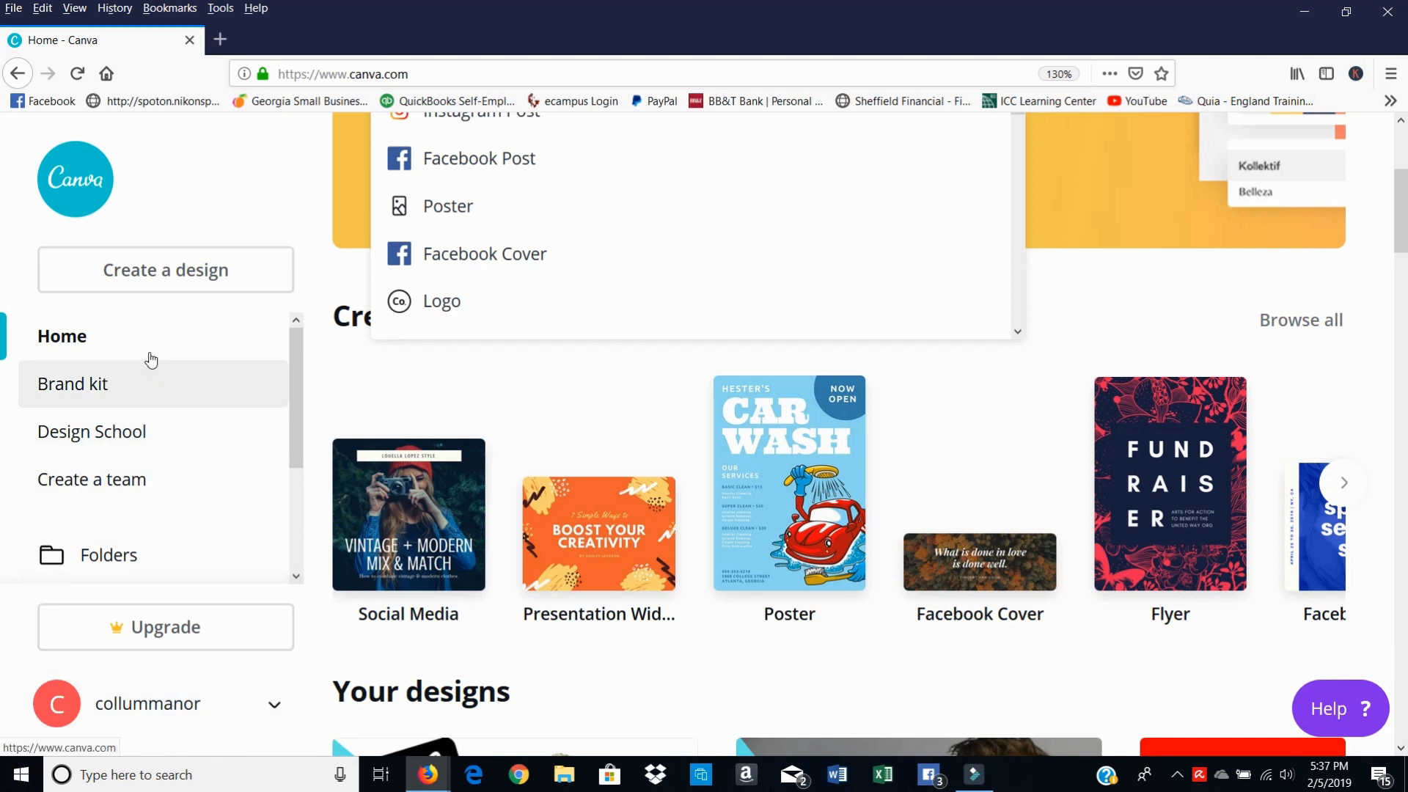
pyautogui.click(160, 288)
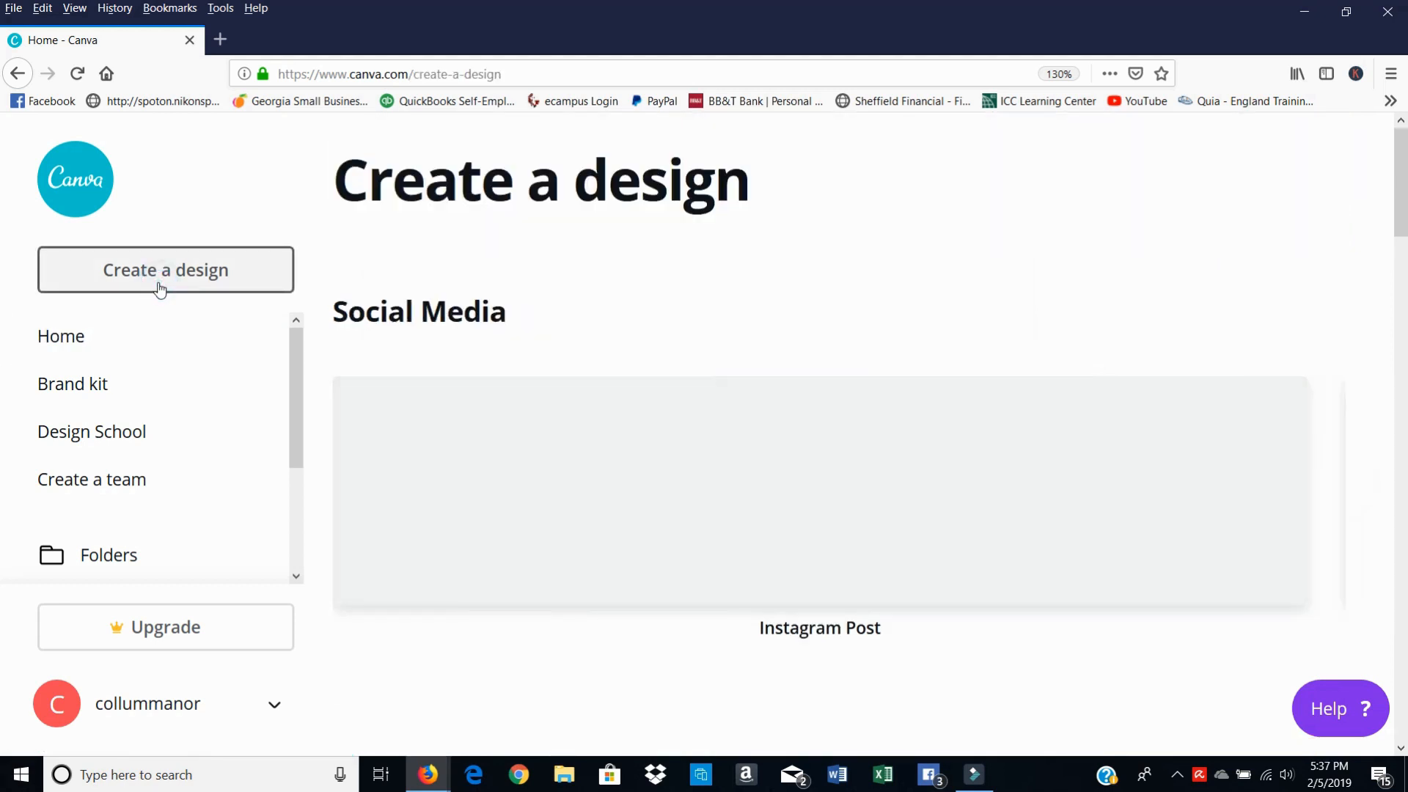
pyautogui.scroll(-3, 210, 327)
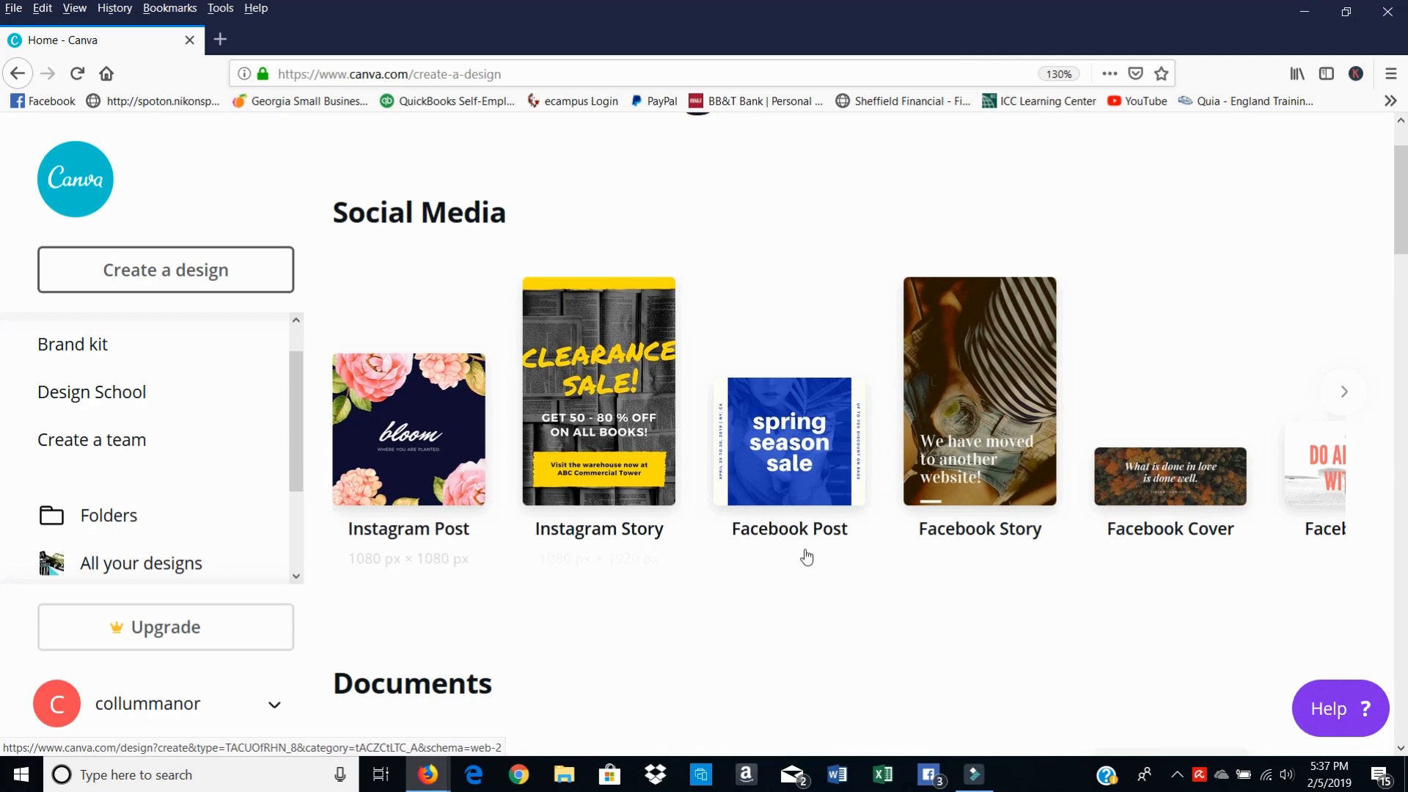
pyautogui.click(1348, 401)
pyautogui.click(1351, 402)
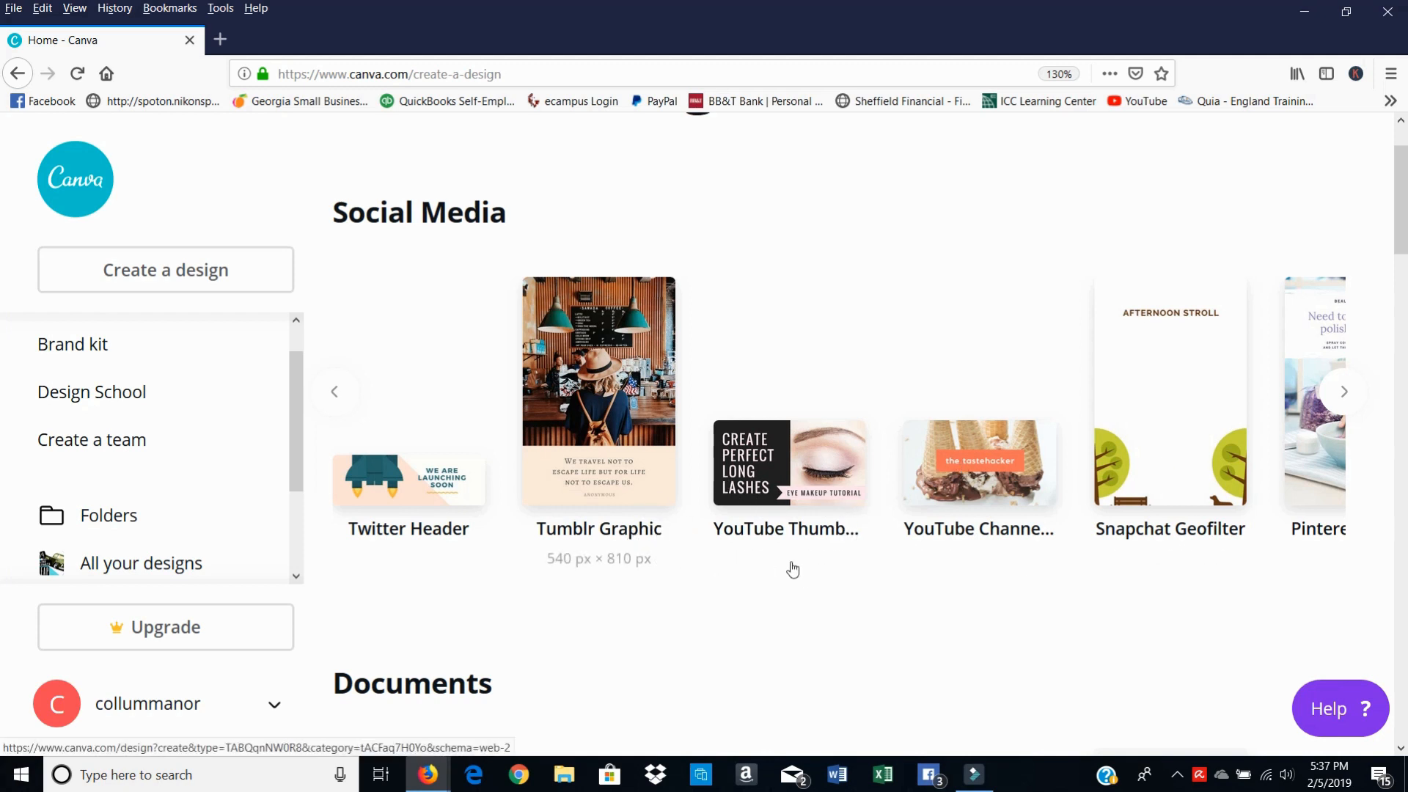
pyautogui.click(790, 477)
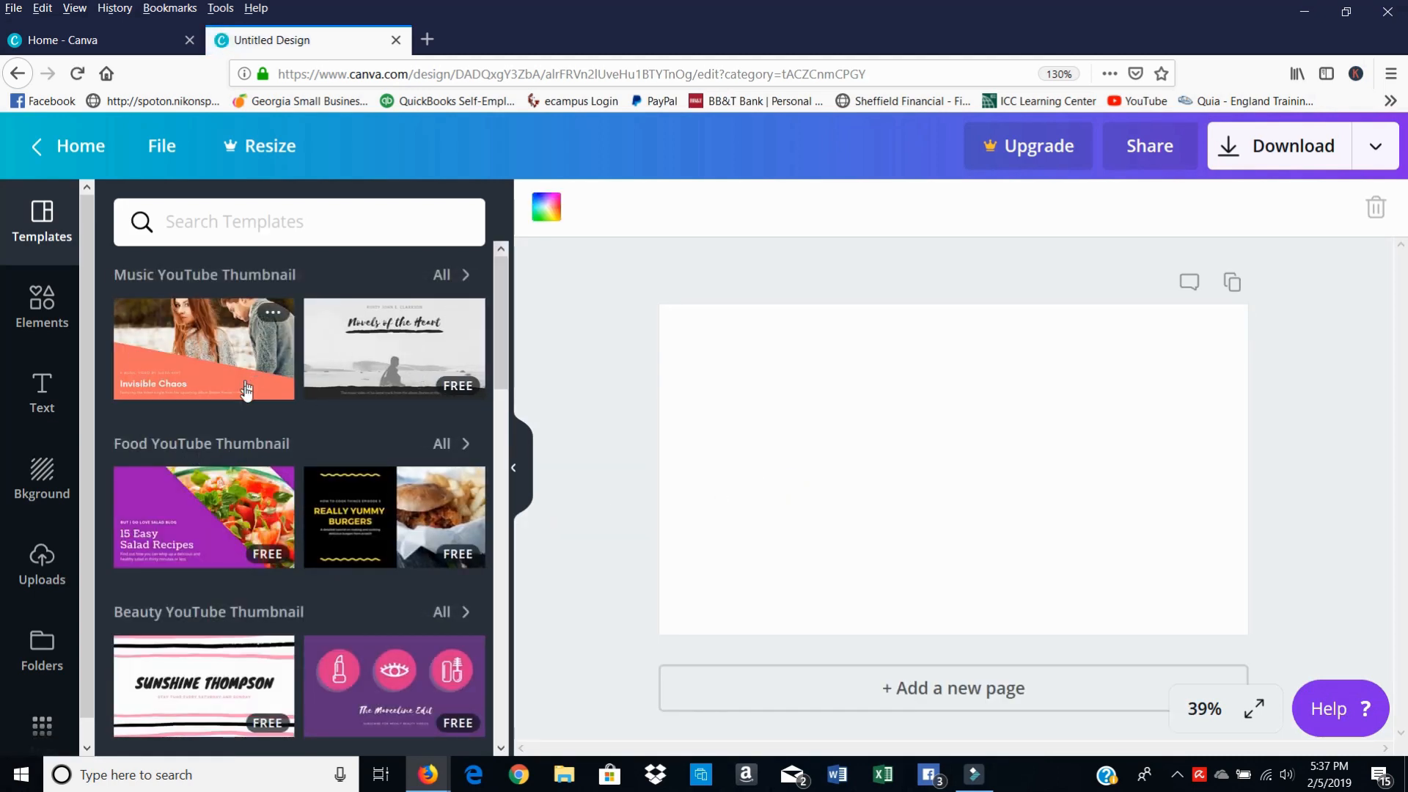
# Step: Browse the YouTube thumbnail templates from the themed categories through to the general results
pyautogui.scroll(-1, 225, 445)
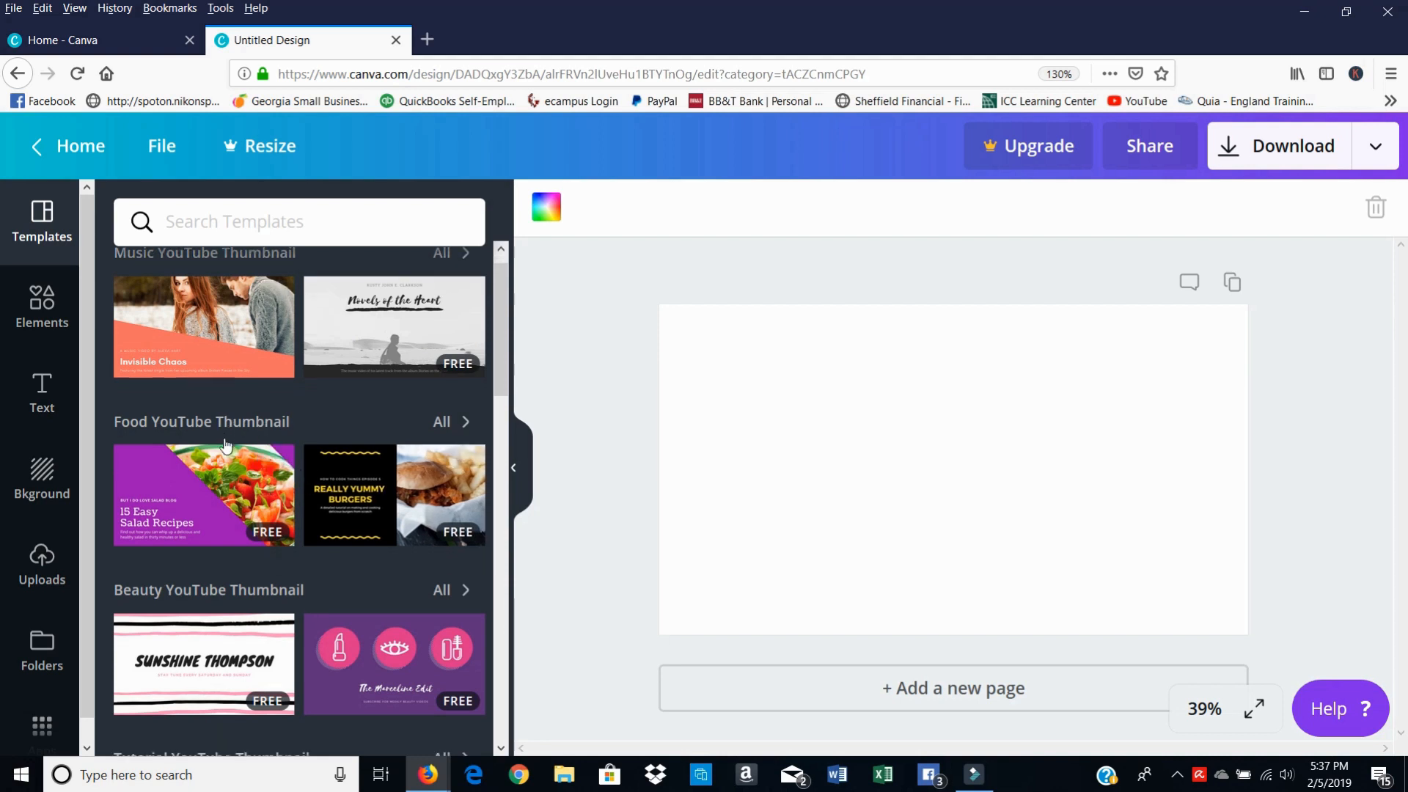
pyautogui.scroll(-3, 225, 444)
pyautogui.scroll(-3, 224, 449)
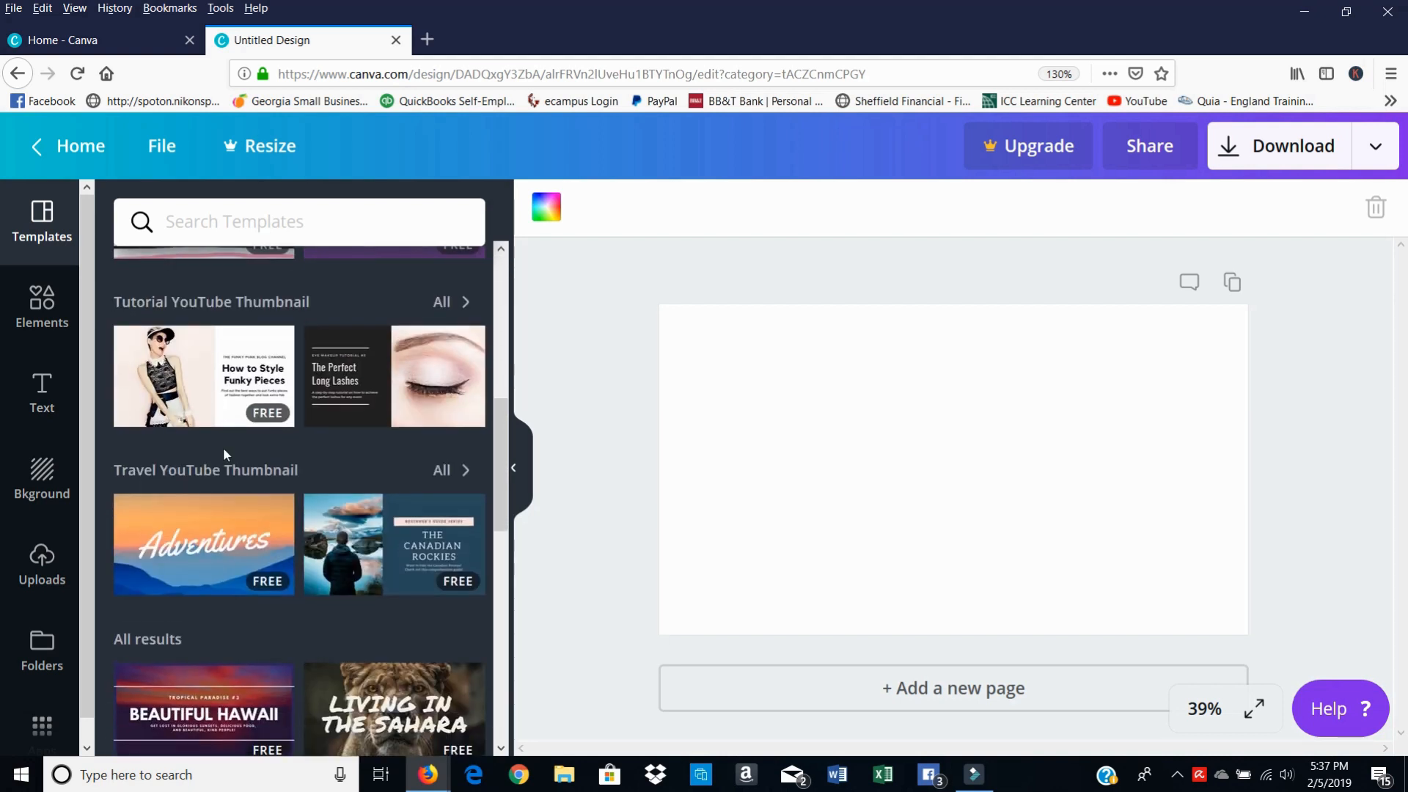
pyautogui.scroll(-3, 220, 449)
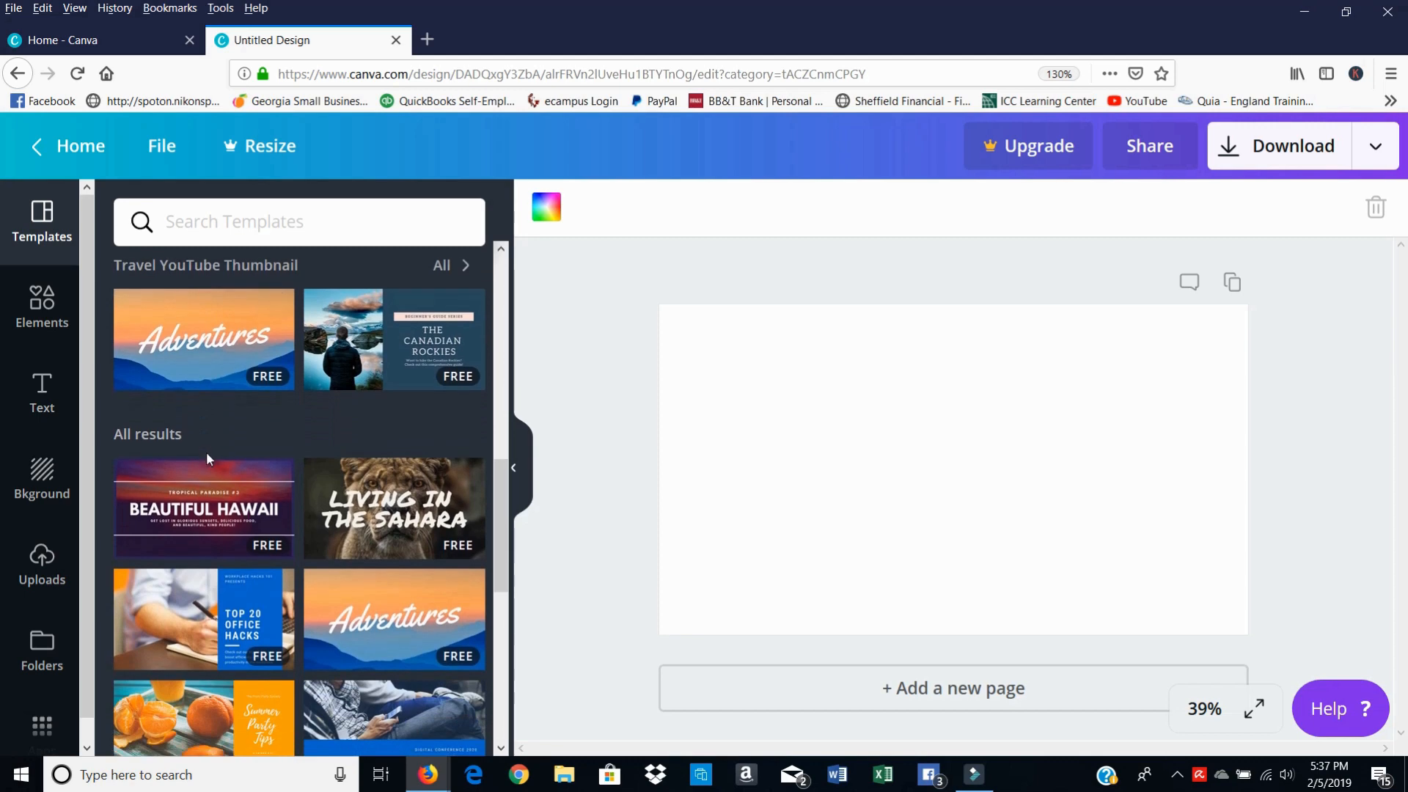
pyautogui.scroll(9, 215, 447)
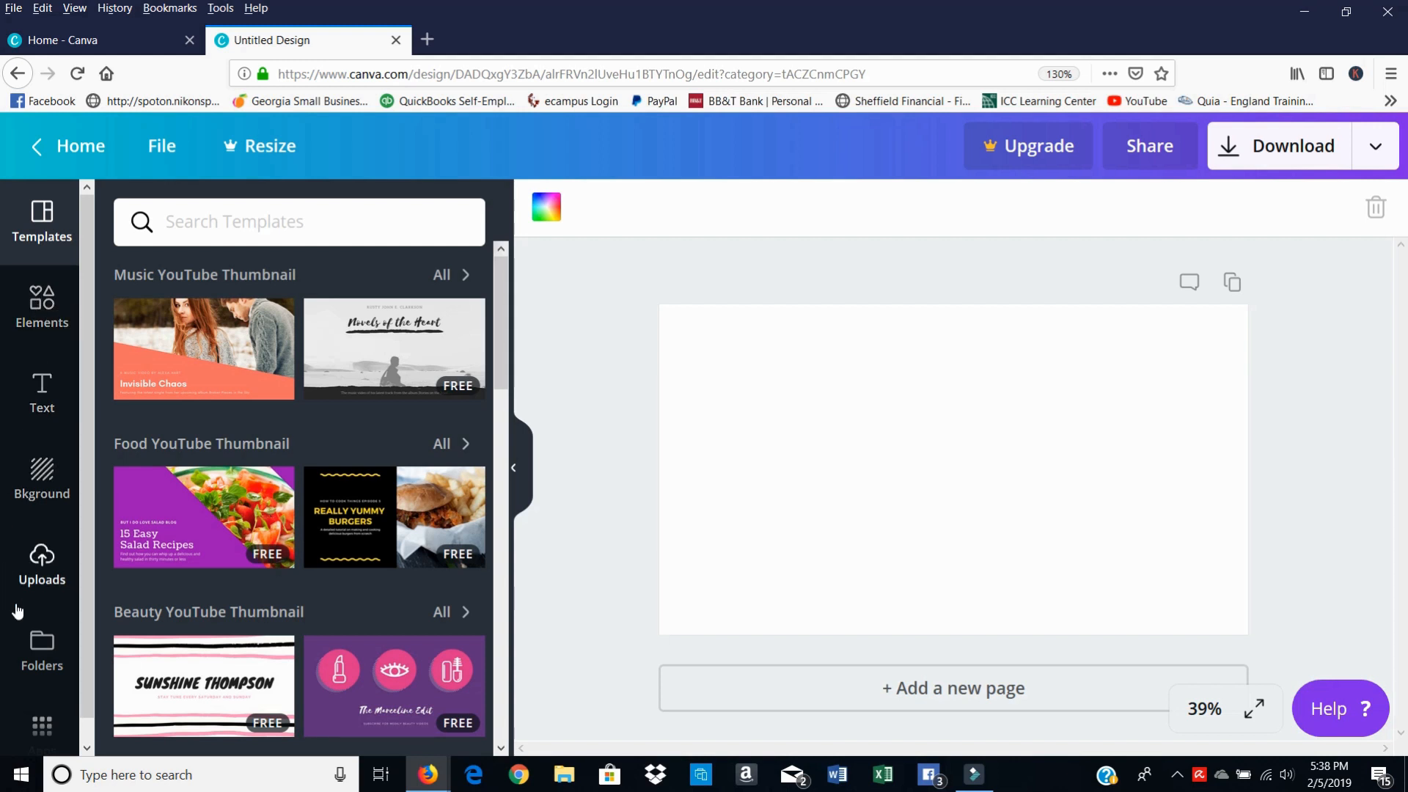
# Step: Place the uploaded photo of the bearded man beside a laptop on the blank thumbnail
pyautogui.click(42, 570)
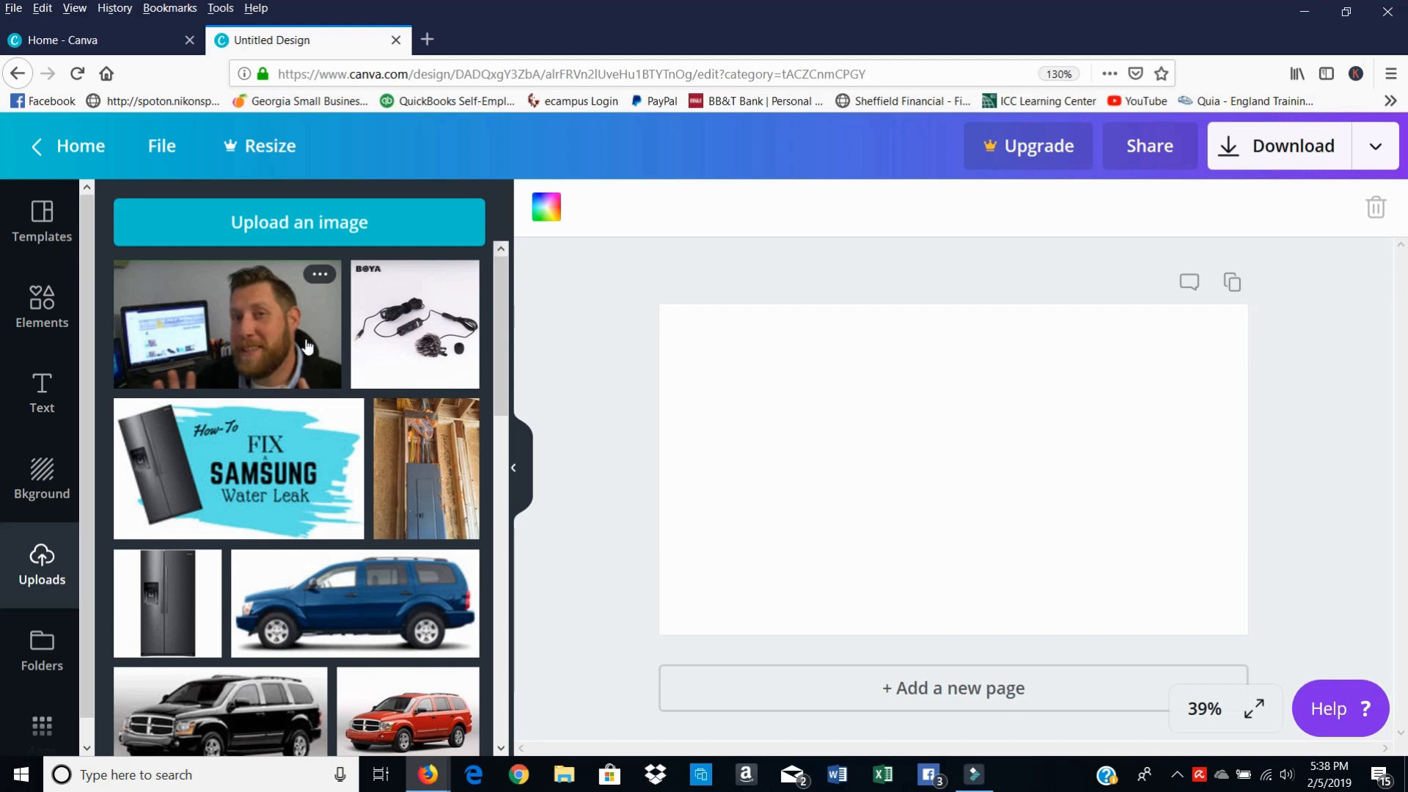
pyautogui.scroll(-5, 223, 359)
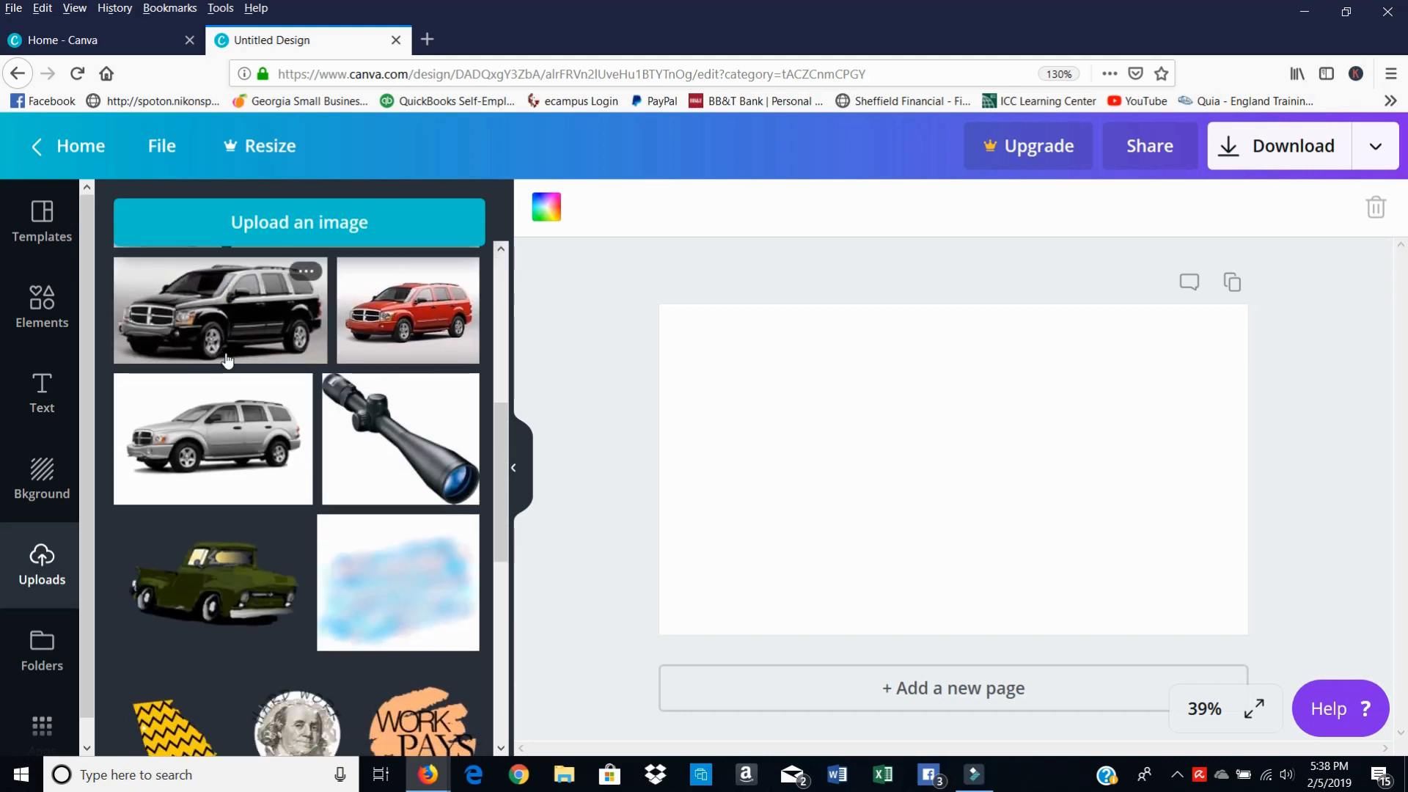
pyautogui.scroll(5, 228, 359)
pyautogui.click(233, 352)
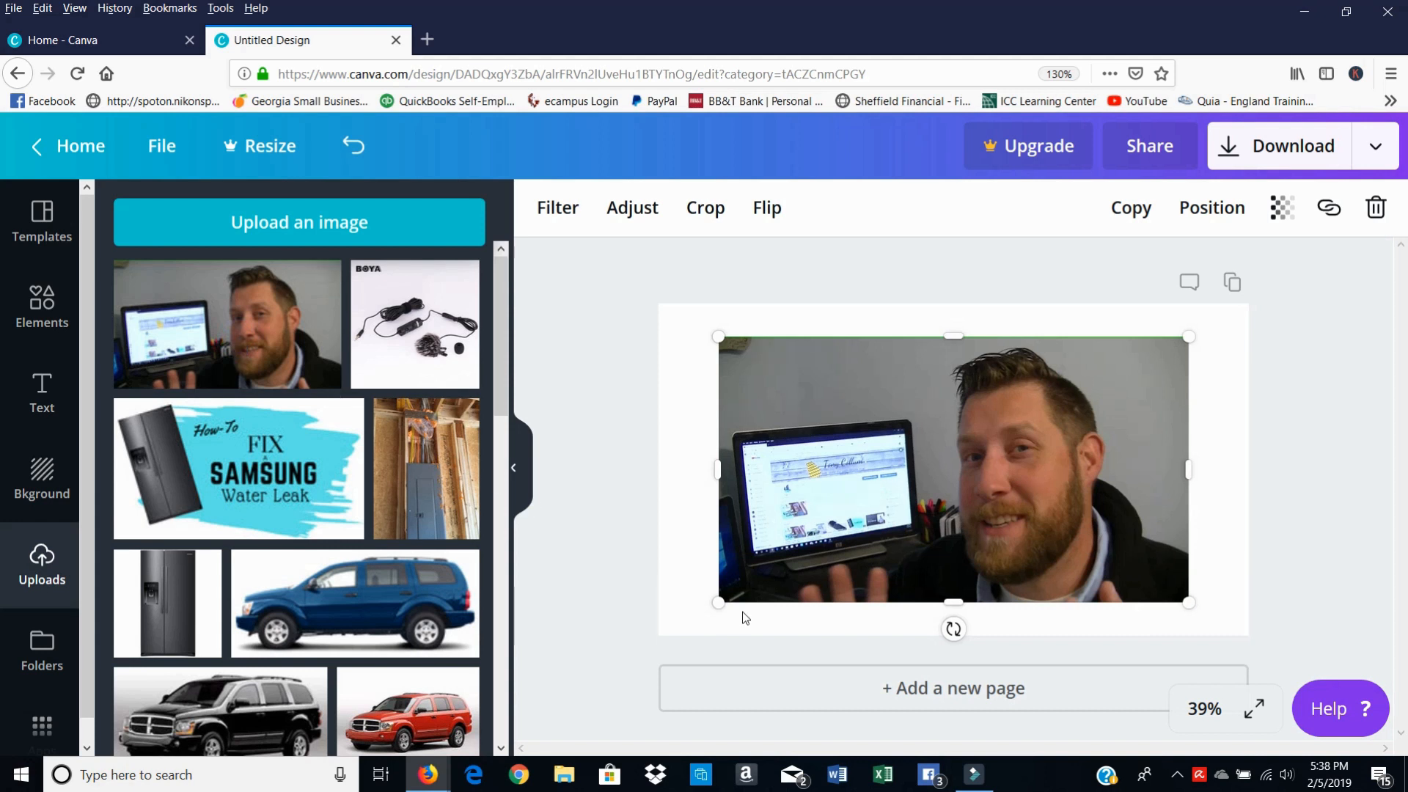
# Step: Resize the photo and extend its cropped edges so it shows both man and laptop and meets the canvas's right edge
pyautogui.moveTo(717, 603); pyautogui.dragTo(929, 541)
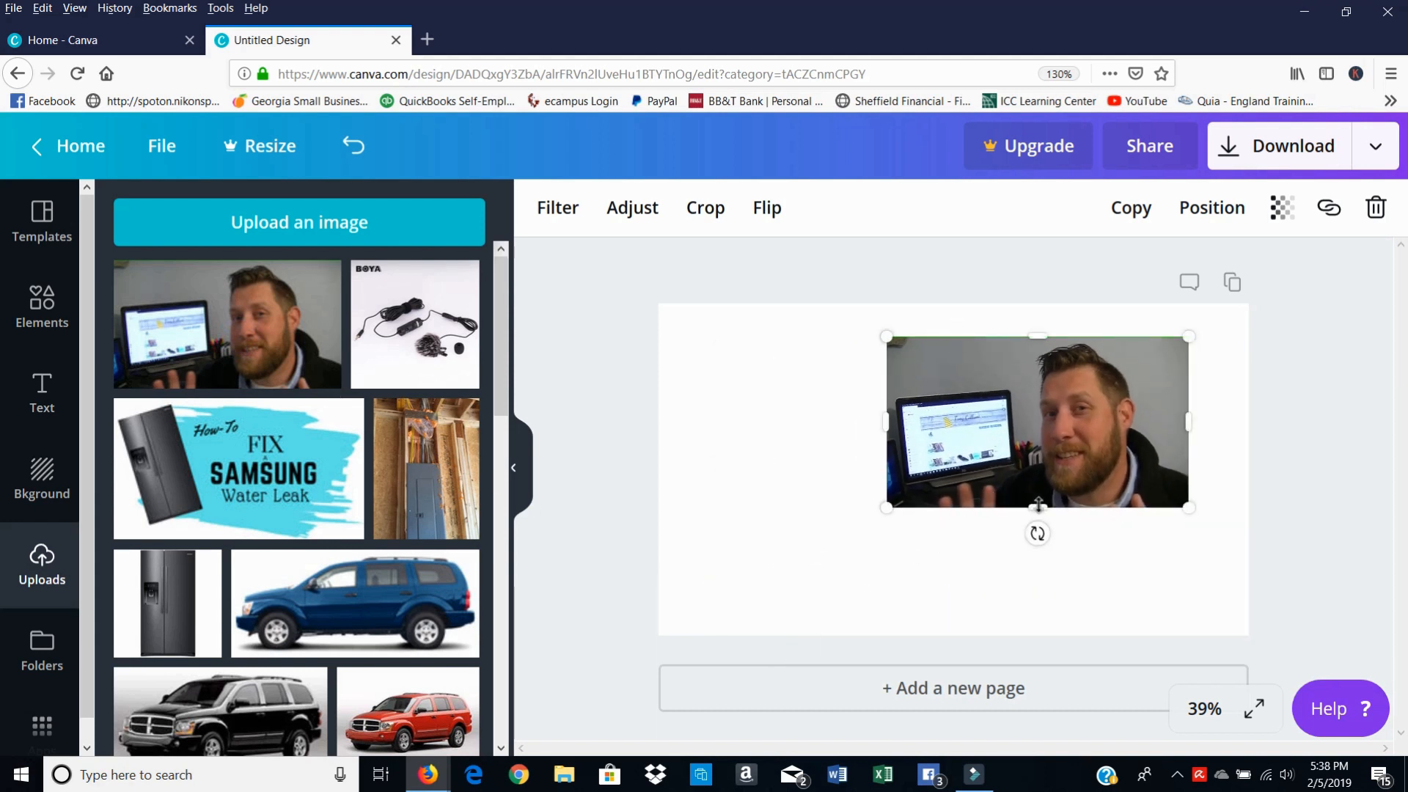
pyautogui.moveTo(1037, 507); pyautogui.dragTo(1038, 620)
pyautogui.moveTo(1014, 567); pyautogui.dragTo(1045, 511)
pyautogui.click(824, 509)
pyautogui.click(1000, 511)
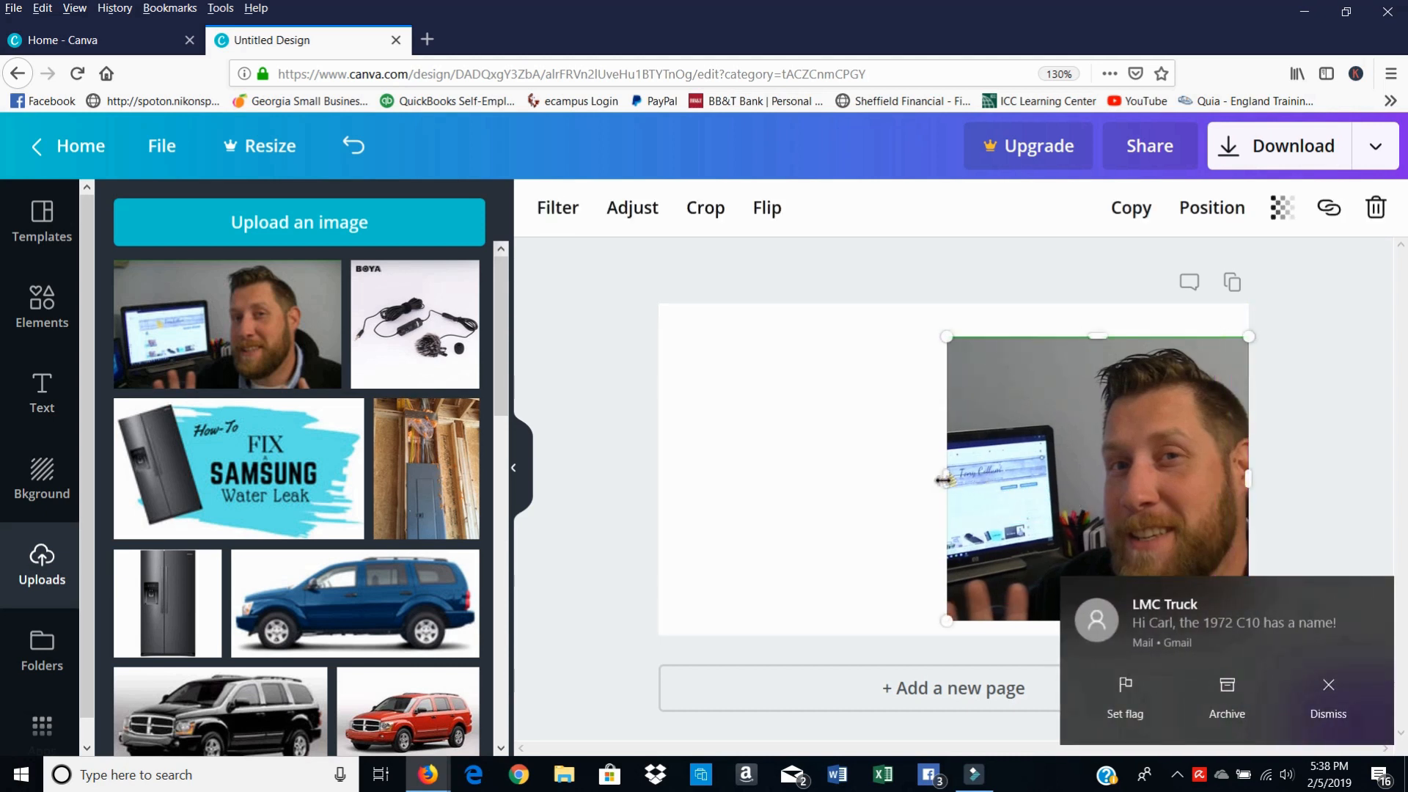
pyautogui.moveTo(946, 479); pyautogui.dragTo(839, 478)
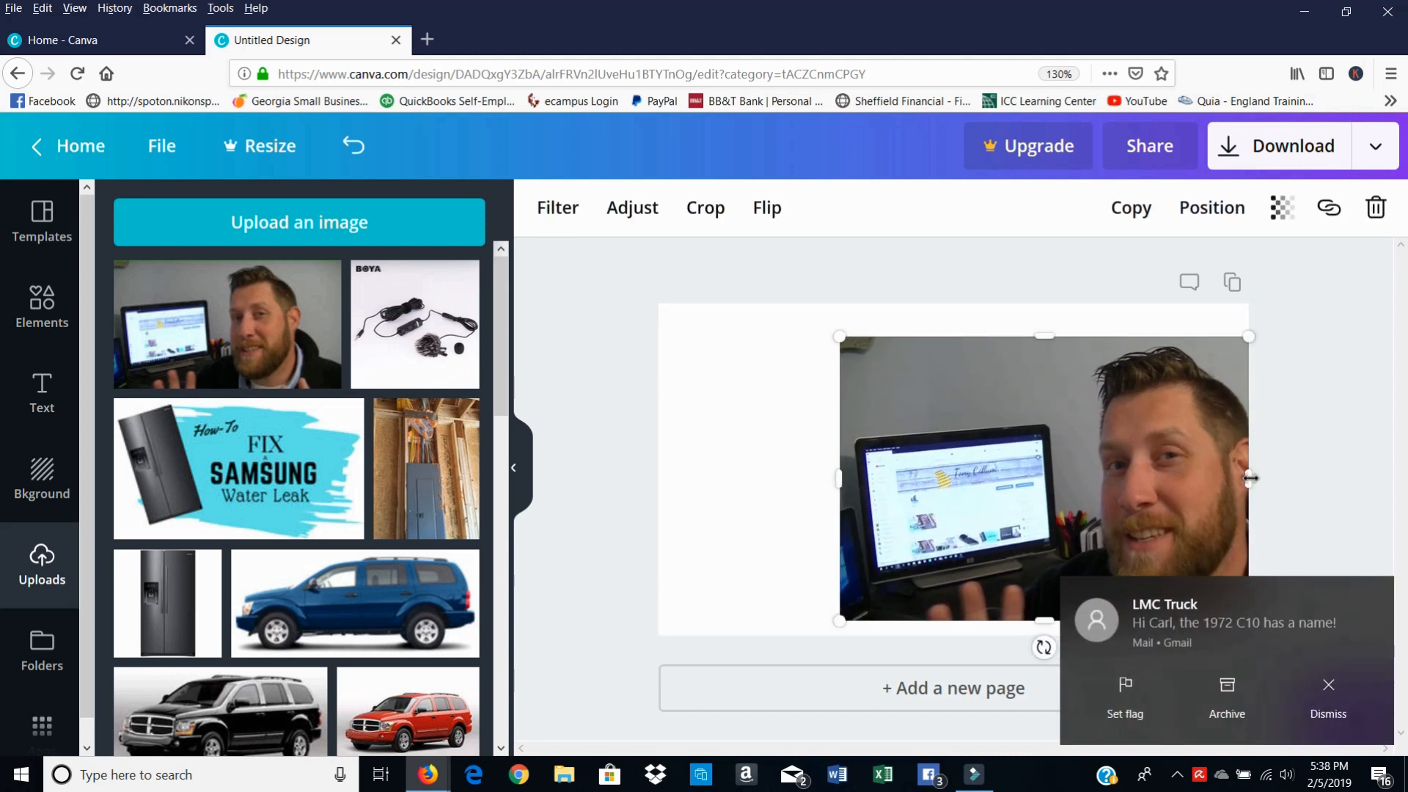
pyautogui.moveTo(1250, 478); pyautogui.dragTo(1370, 480)
pyautogui.moveTo(1169, 487); pyautogui.dragTo(1047, 478)
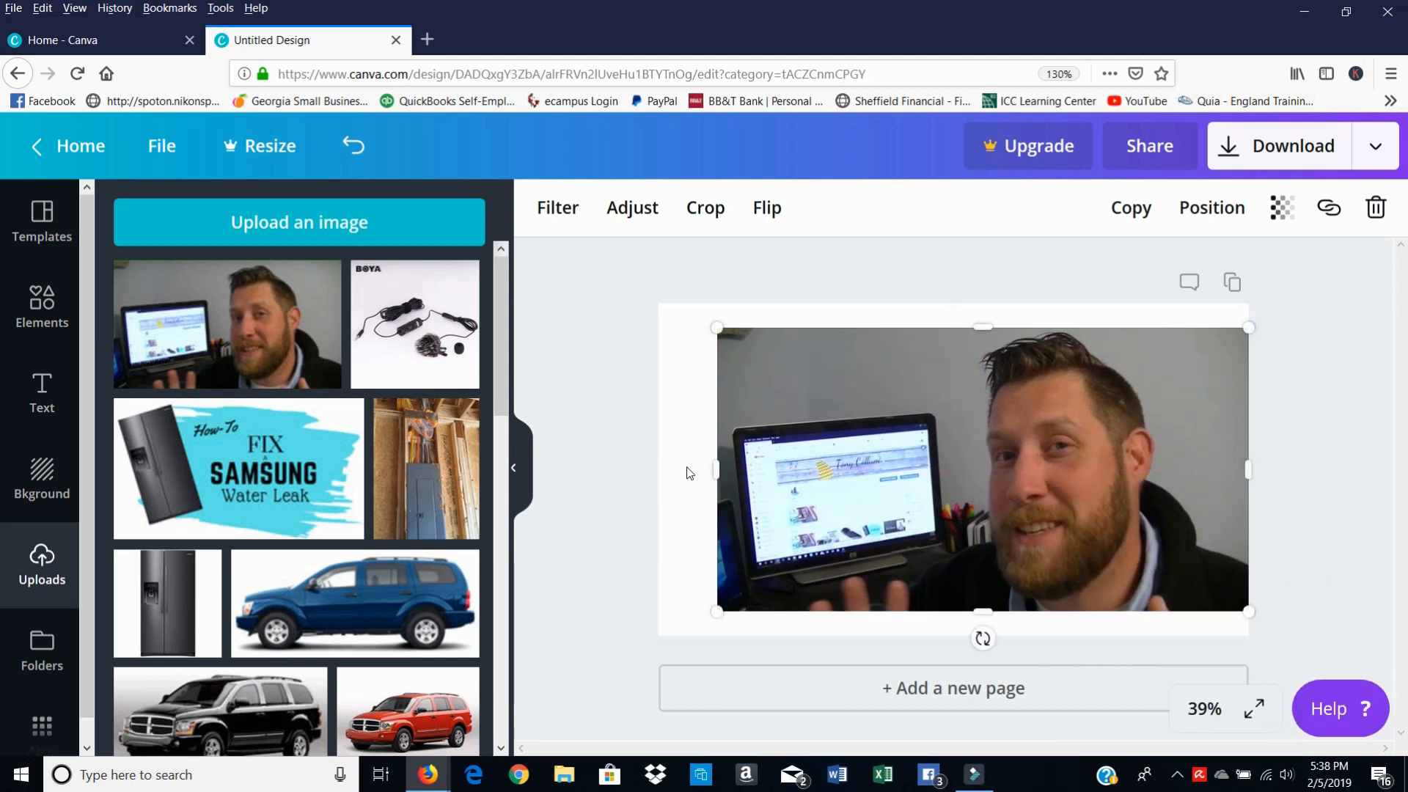
# Step: Crop the photo to the man's face and fit it along the canvas's right side at full height
pyautogui.moveTo(711, 469); pyautogui.dragTo(933, 469)
pyautogui.moveTo(1248, 468); pyautogui.dragTo(1169, 510)
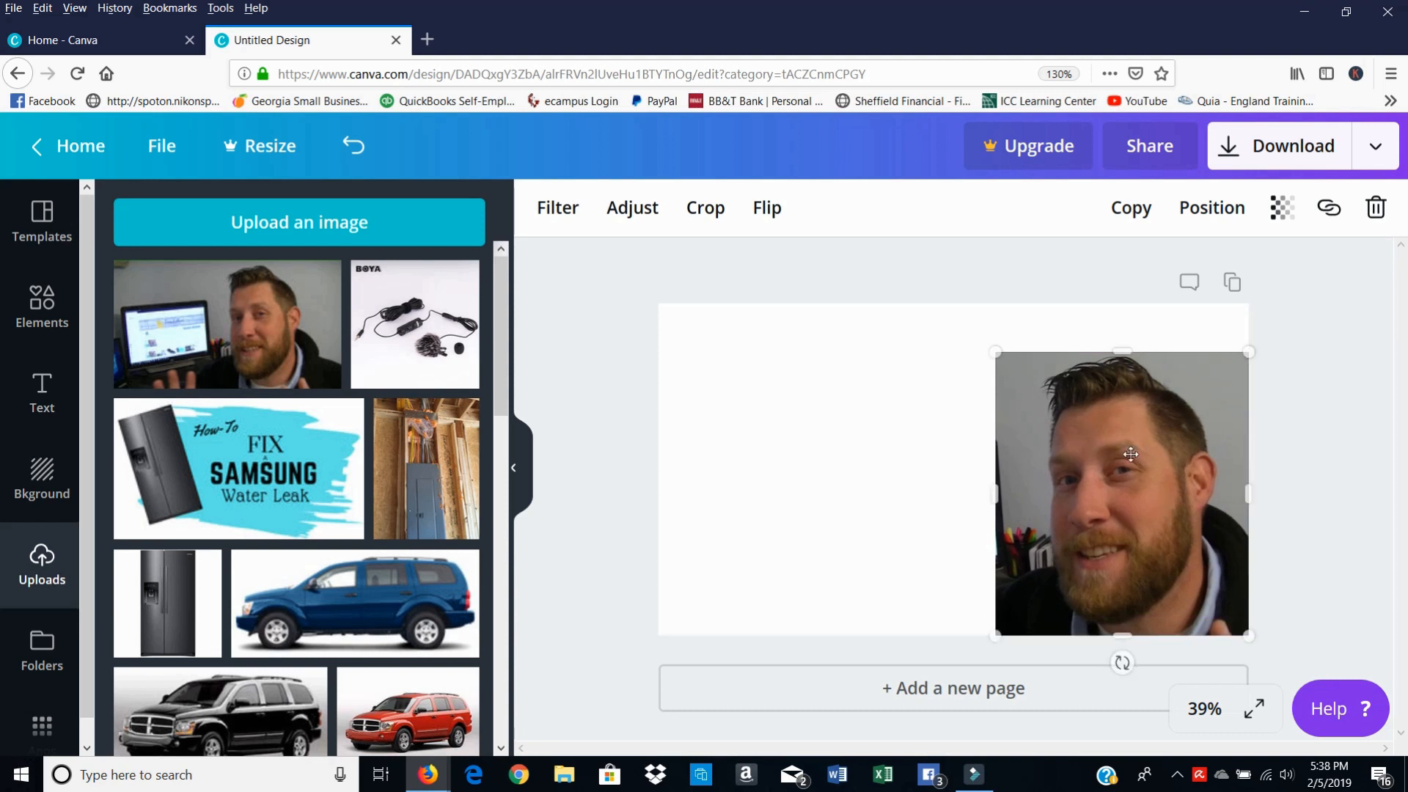
pyautogui.moveTo(1119, 350); pyautogui.dragTo(1107, 302)
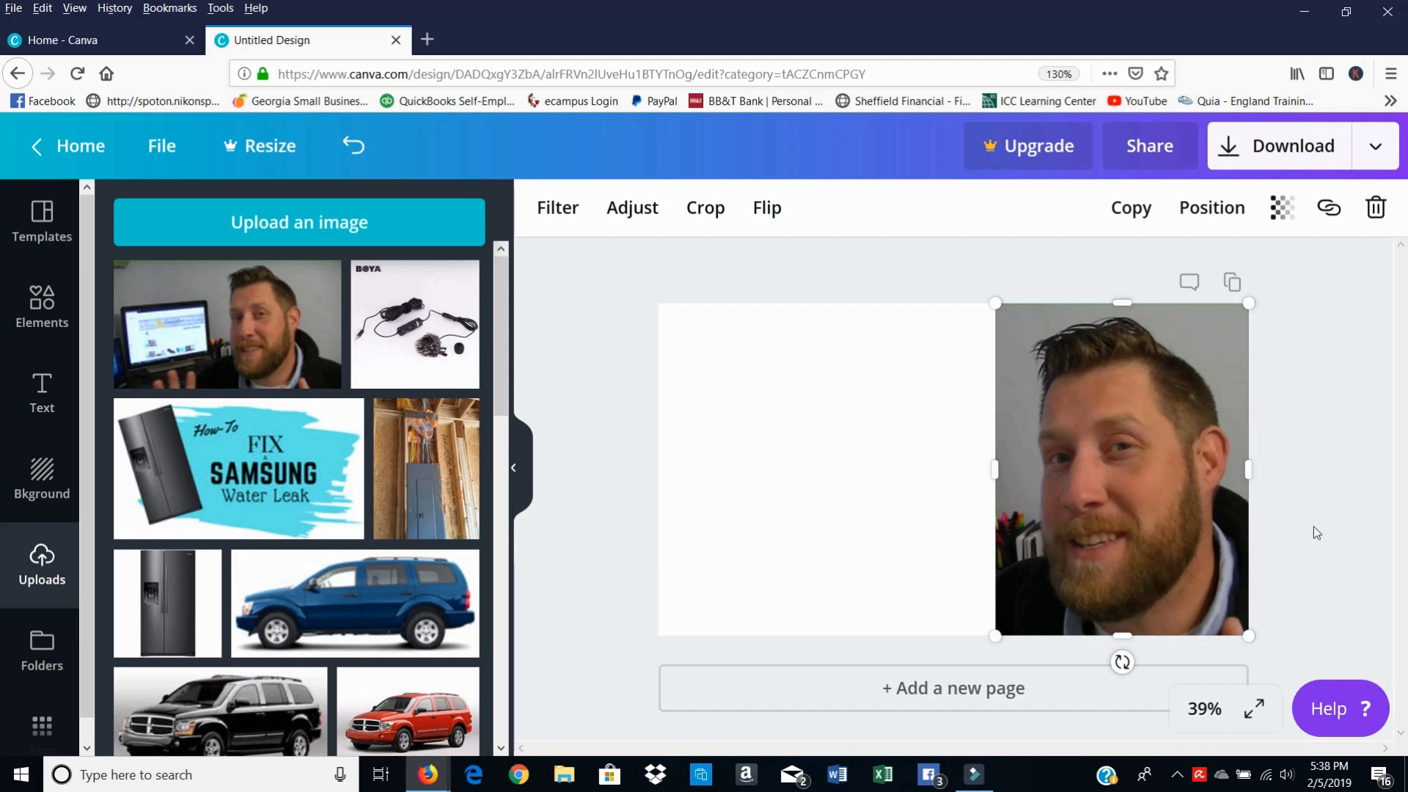
pyautogui.click(1378, 516)
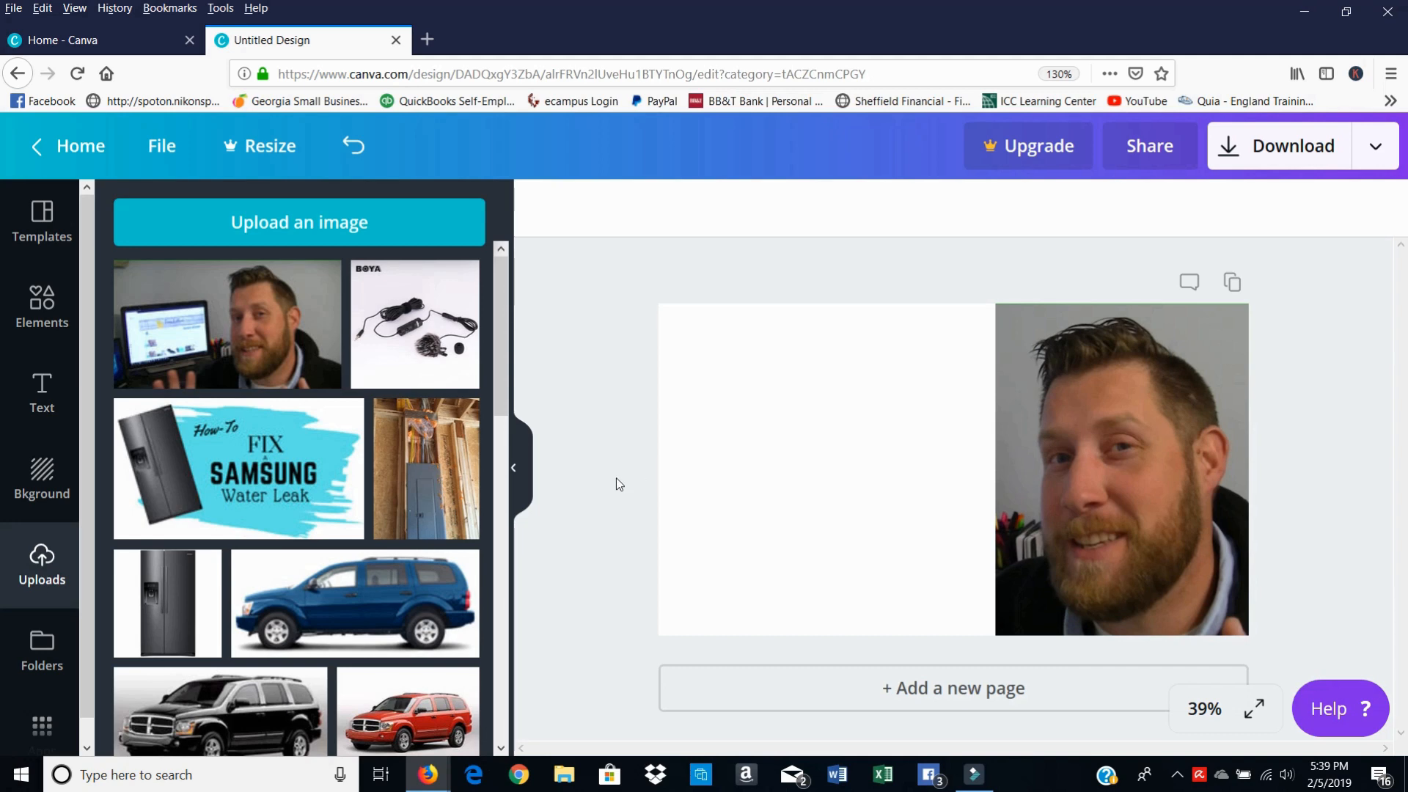
# Step: Set the thumbnail's background to the solid turquoise from the default colors
pyautogui.click(43, 484)
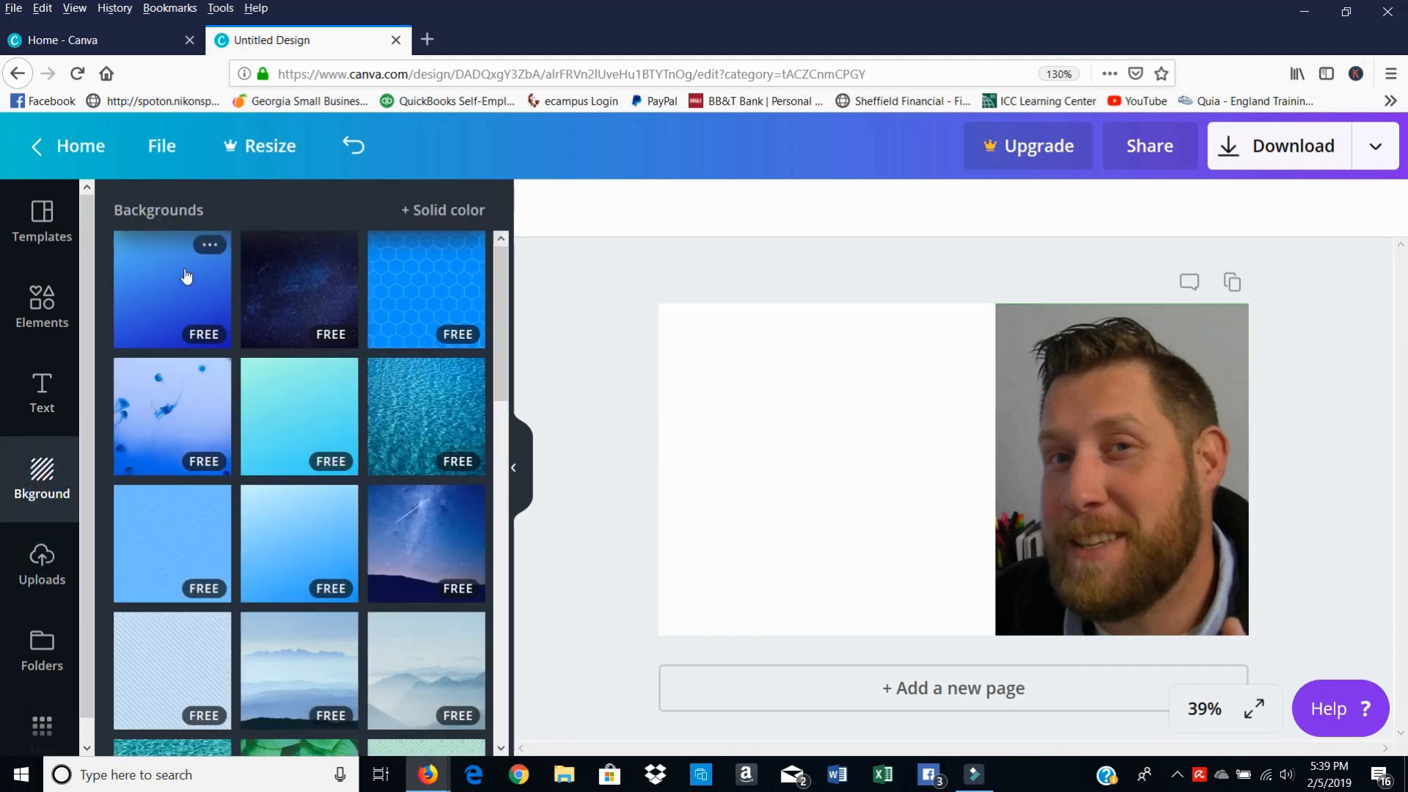
pyautogui.scroll(-5, 286, 533)
pyautogui.scroll(-5, 287, 533)
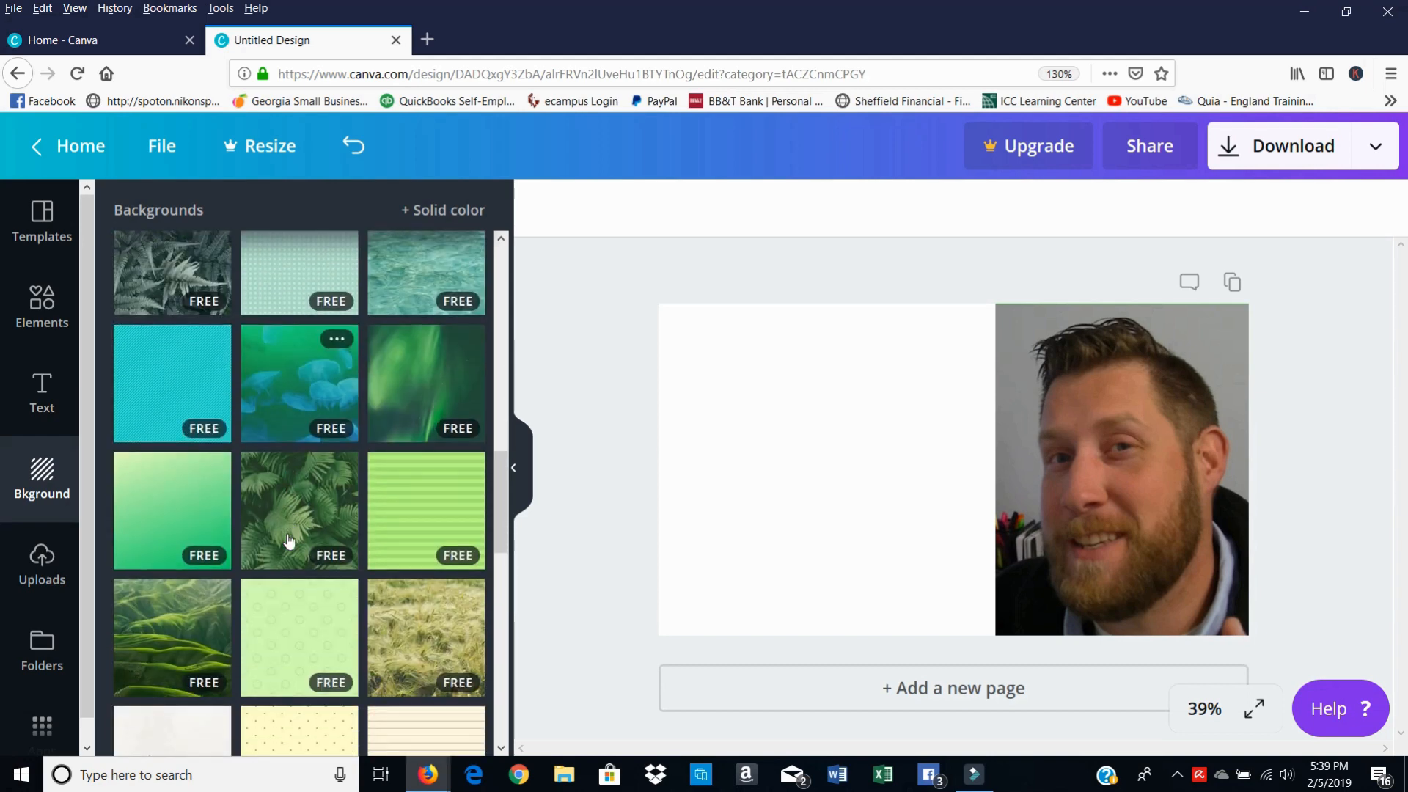
pyautogui.scroll(-3, 290, 540)
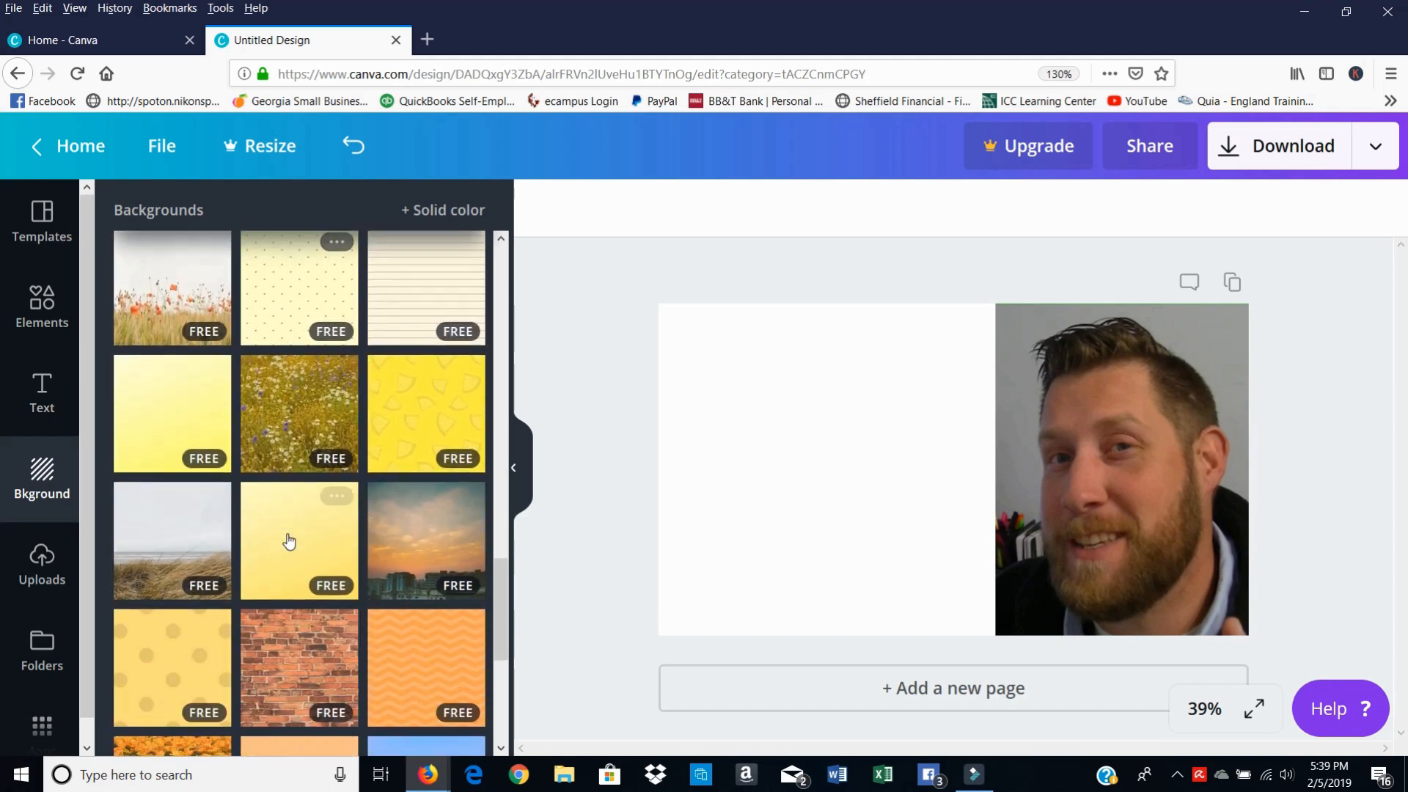
pyautogui.scroll(8, 289, 540)
pyautogui.scroll(5, 289, 540)
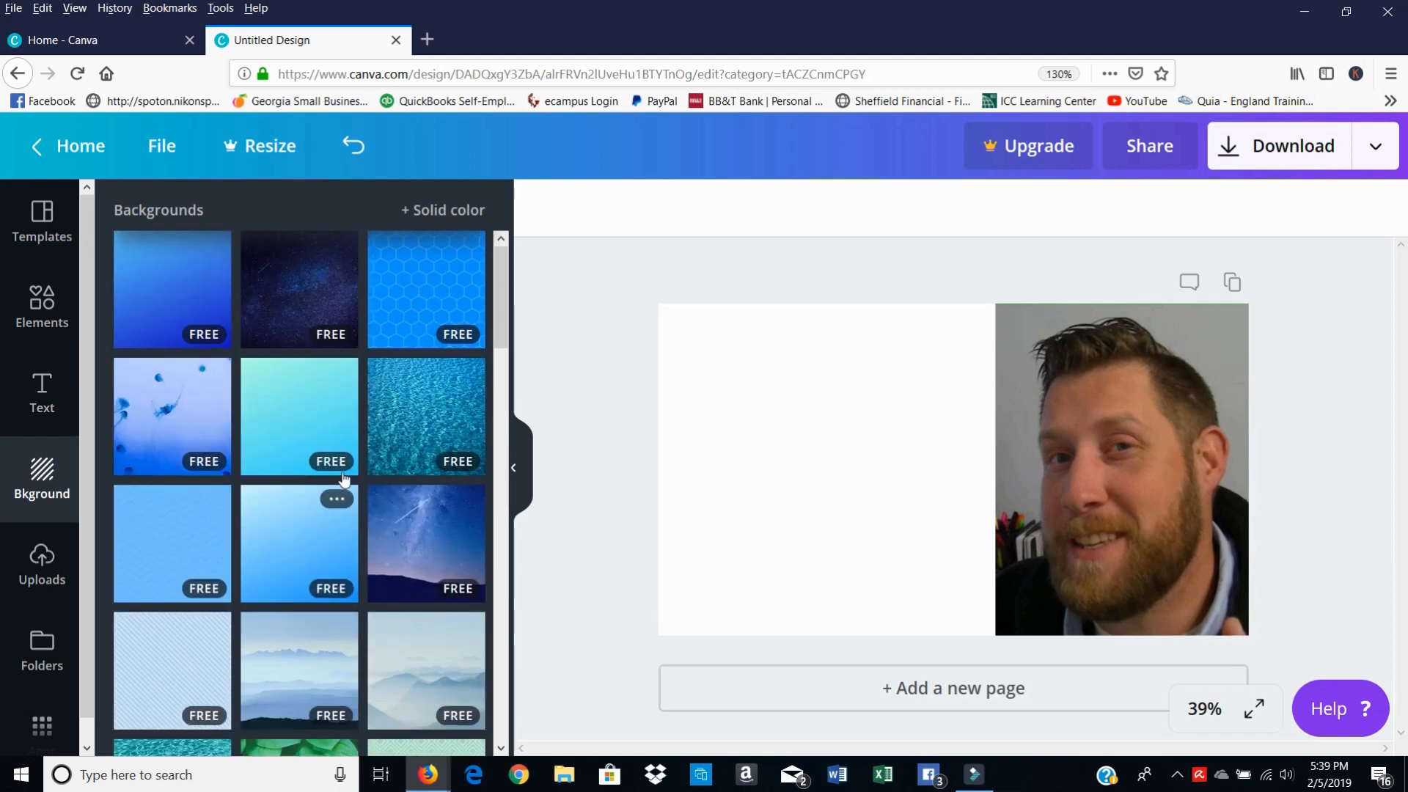
pyautogui.click(407, 222)
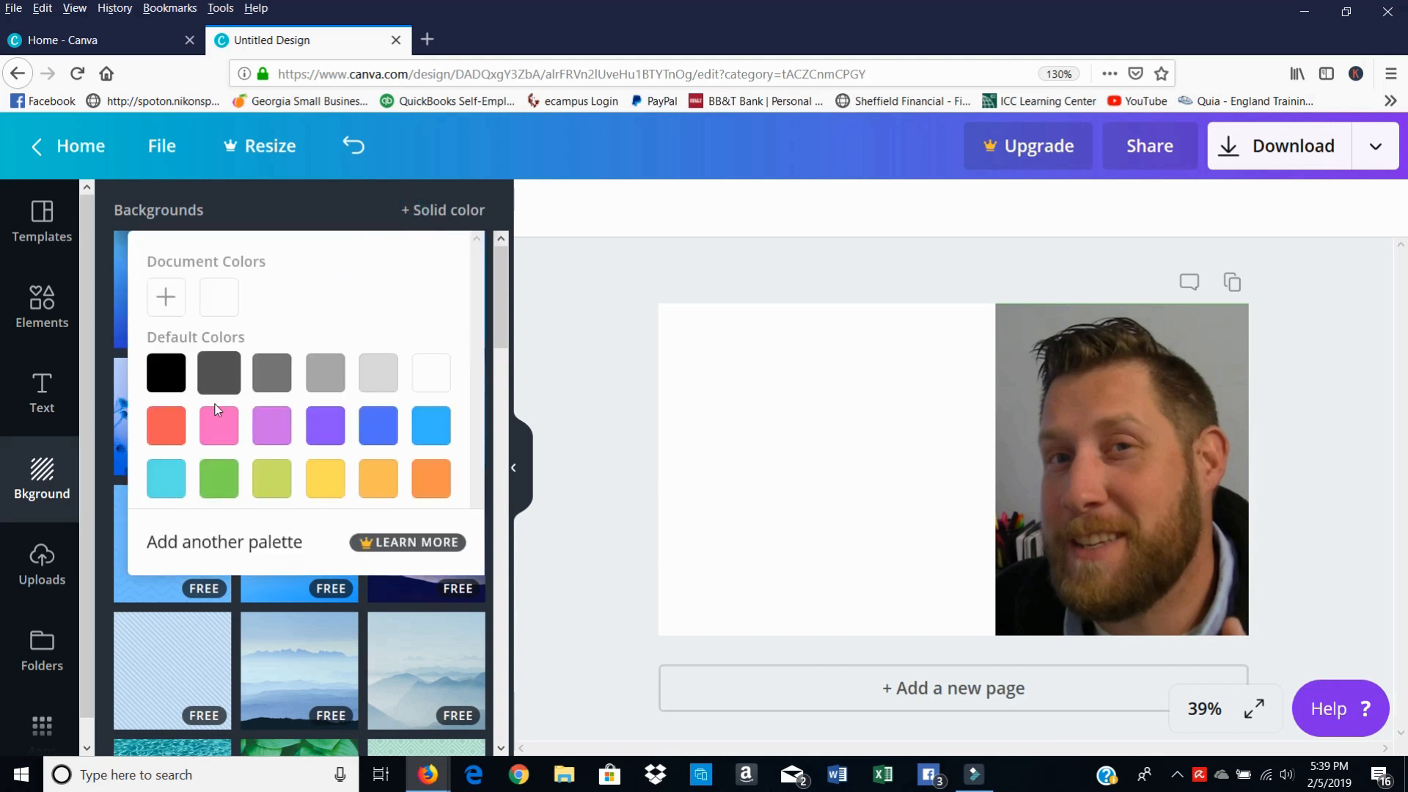
pyautogui.click(167, 478)
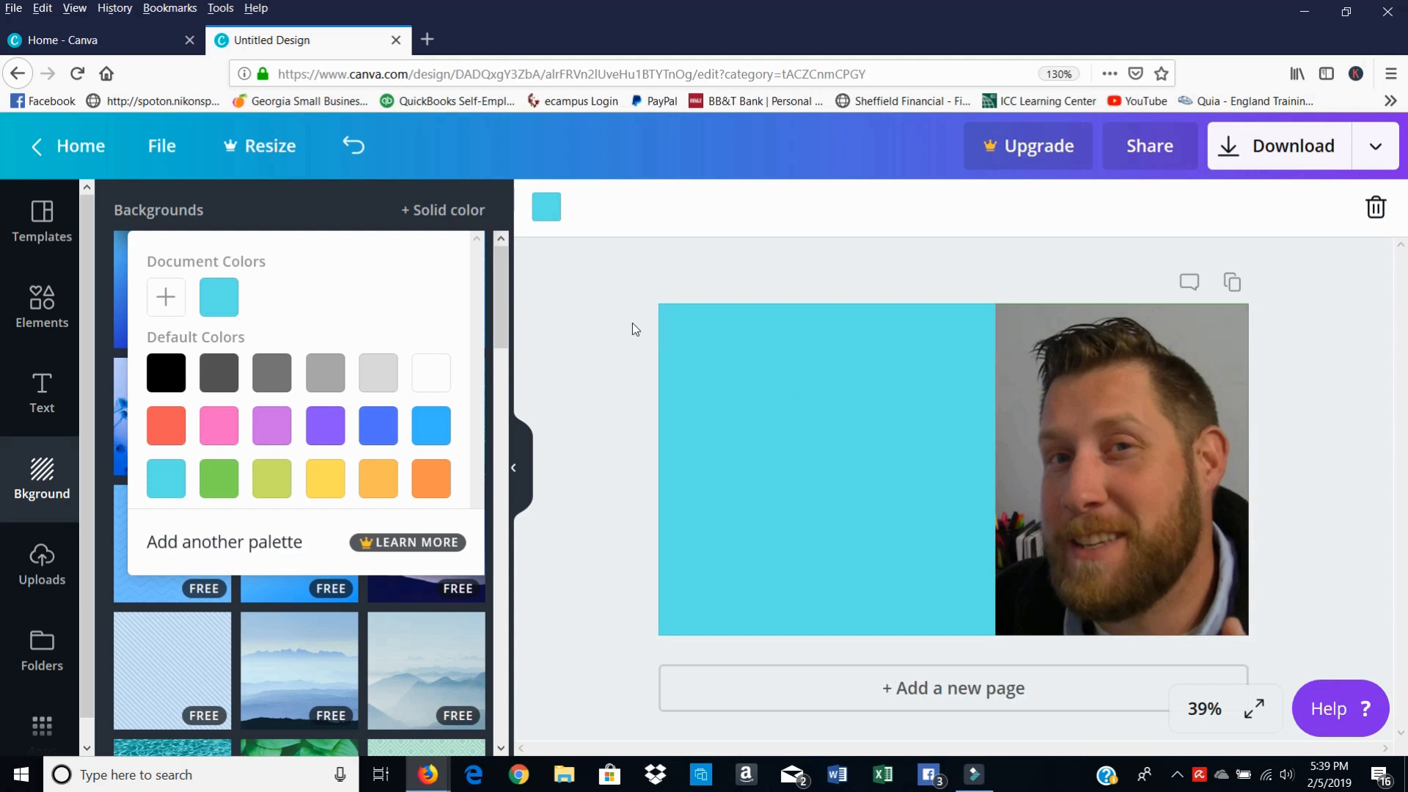
# Step: Add the white right triangle from the recently used elements to the thumbnail
pyautogui.click(41, 304)
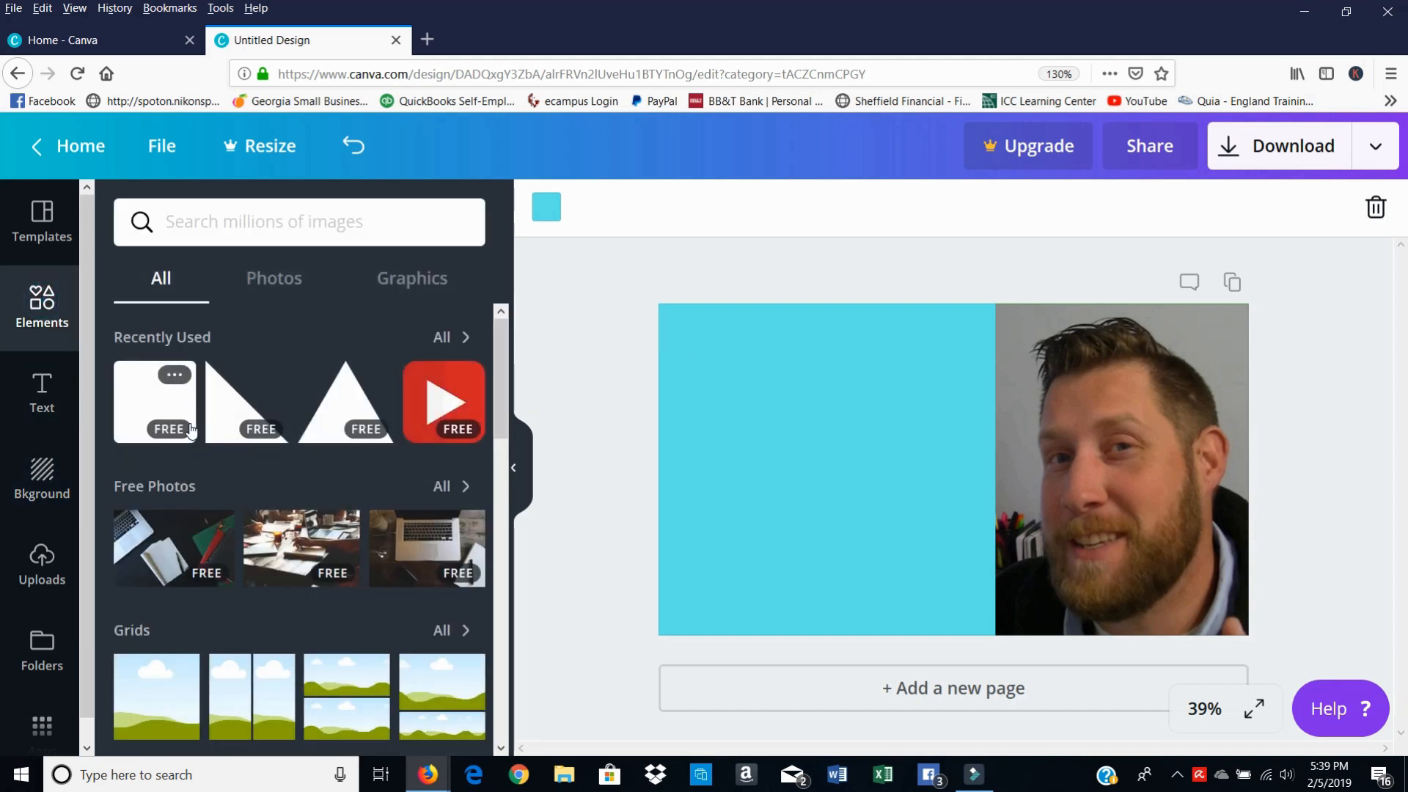
pyautogui.click(222, 424)
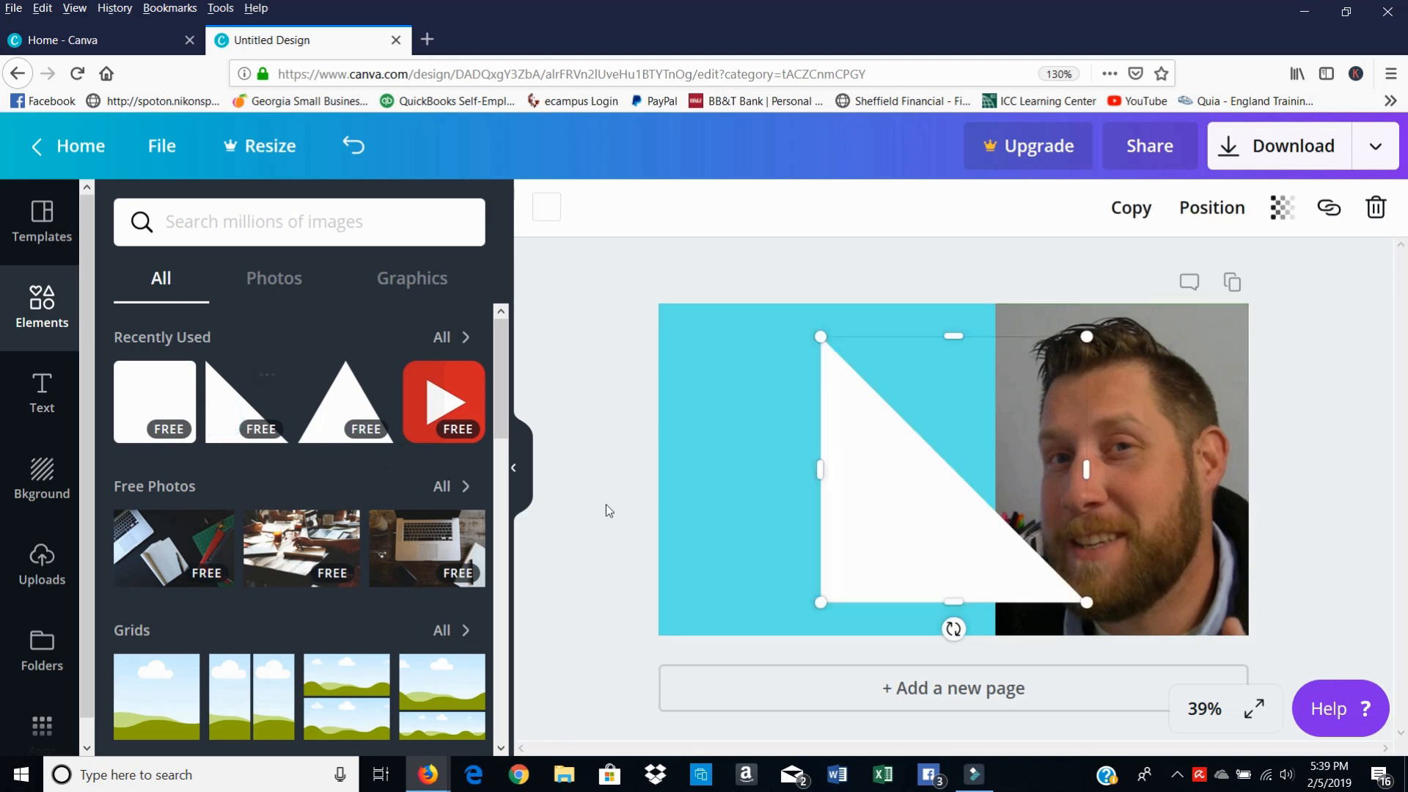
pyautogui.scroll(-15, 261, 458)
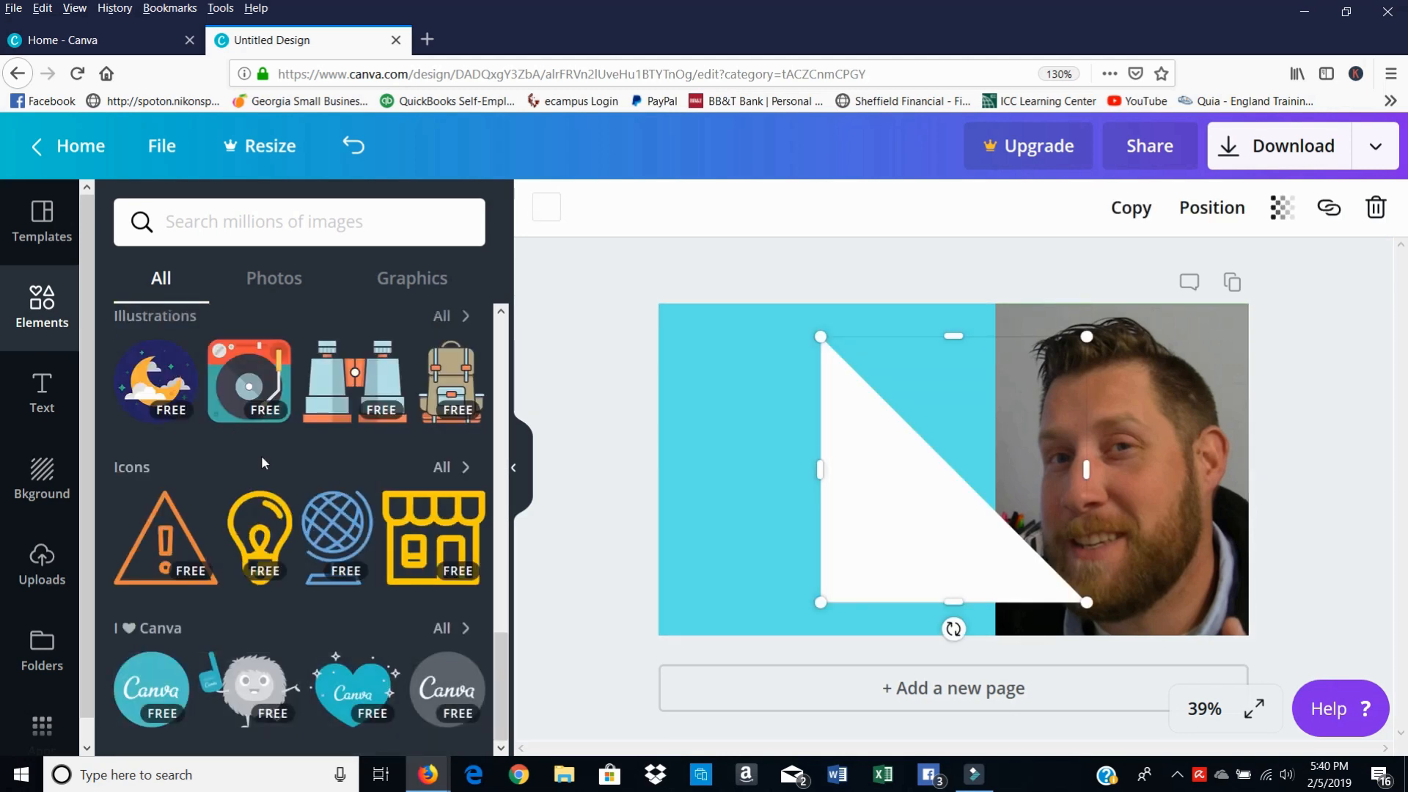
pyautogui.scroll(15, 261, 456)
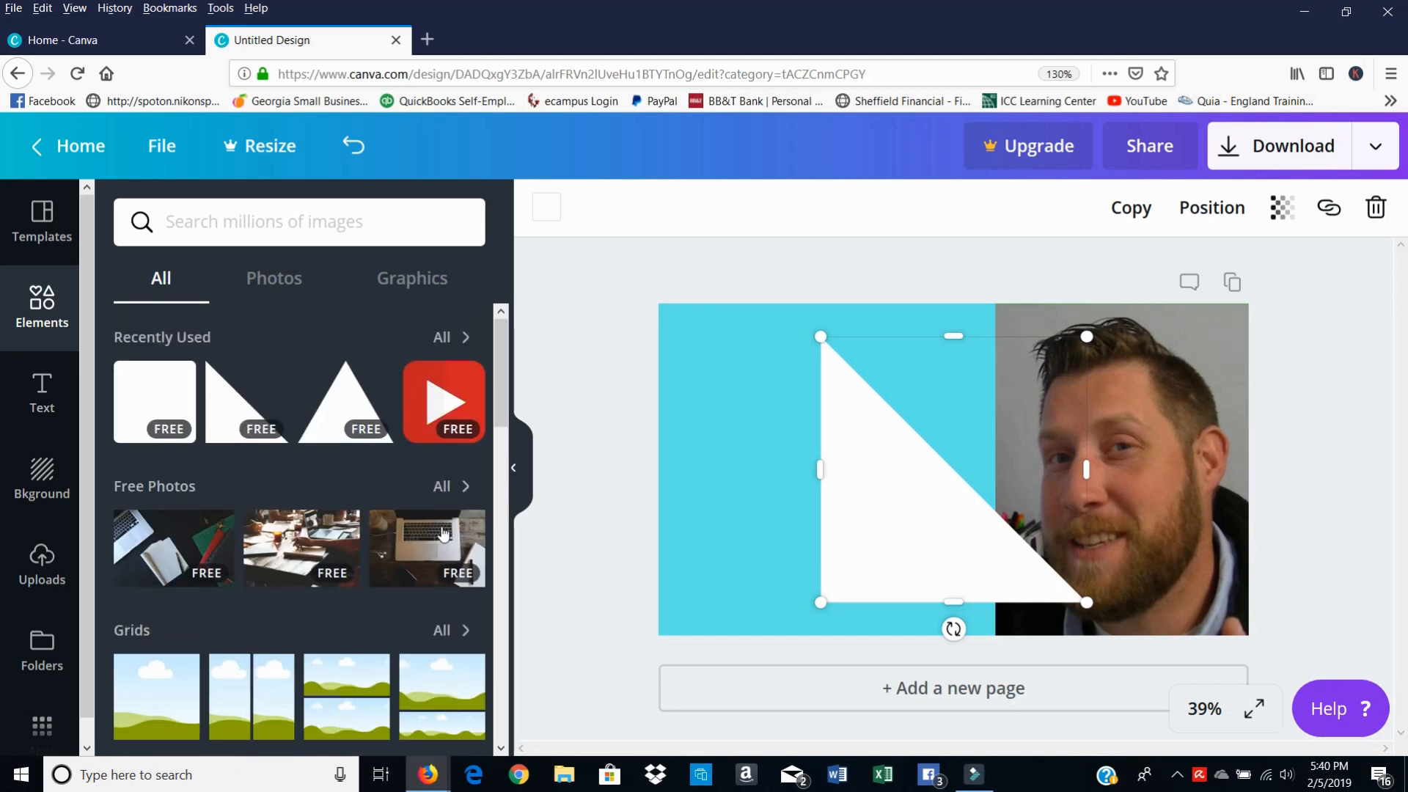
pyautogui.scroll(-1, 442, 557)
pyautogui.scroll(-3, 440, 572)
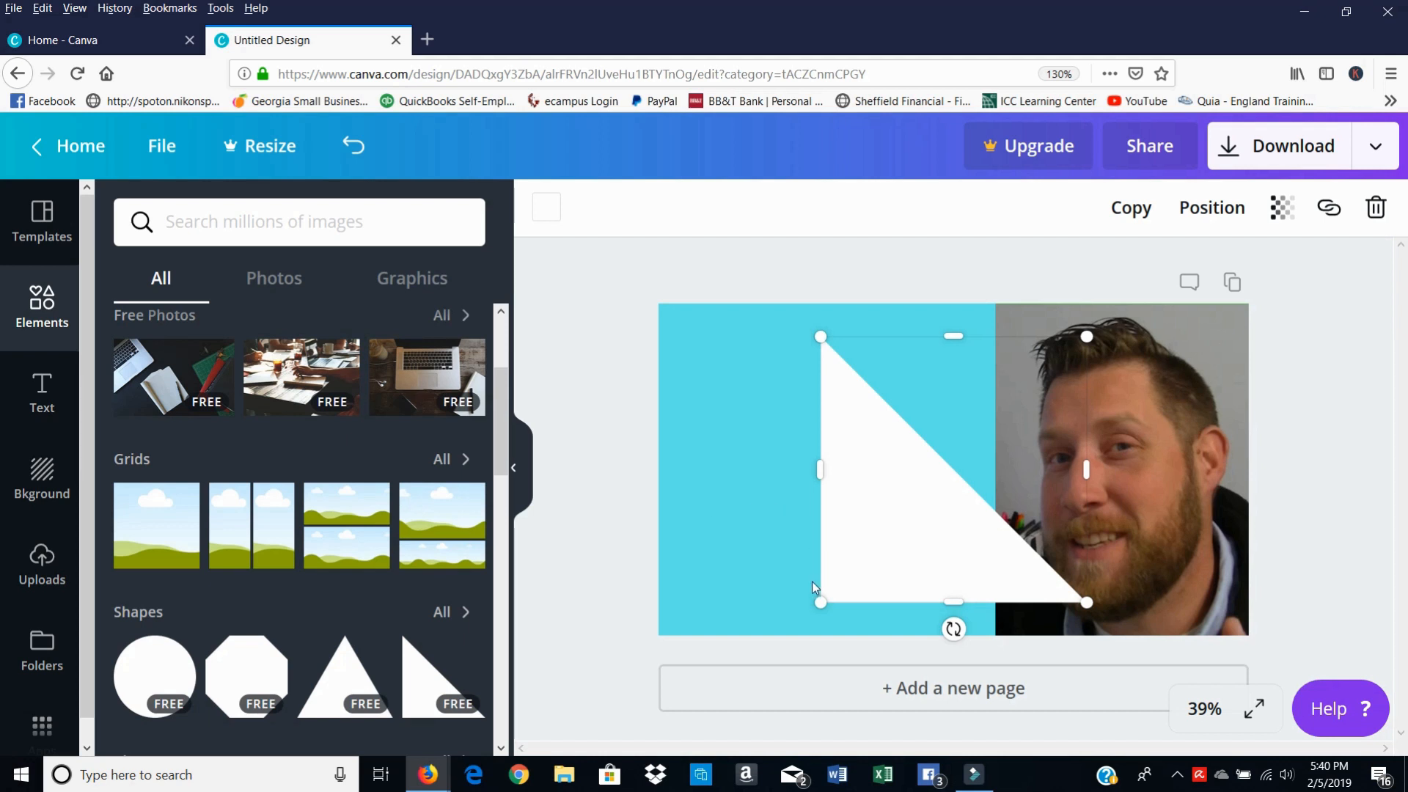
# Step: Stretch the triangle to full canvas height from the lower-left corner so its base reaches under the photo
pyautogui.moveTo(819, 464); pyautogui.dragTo(679, 485)
pyautogui.moveTo(780, 488); pyautogui.dragTo(759, 522)
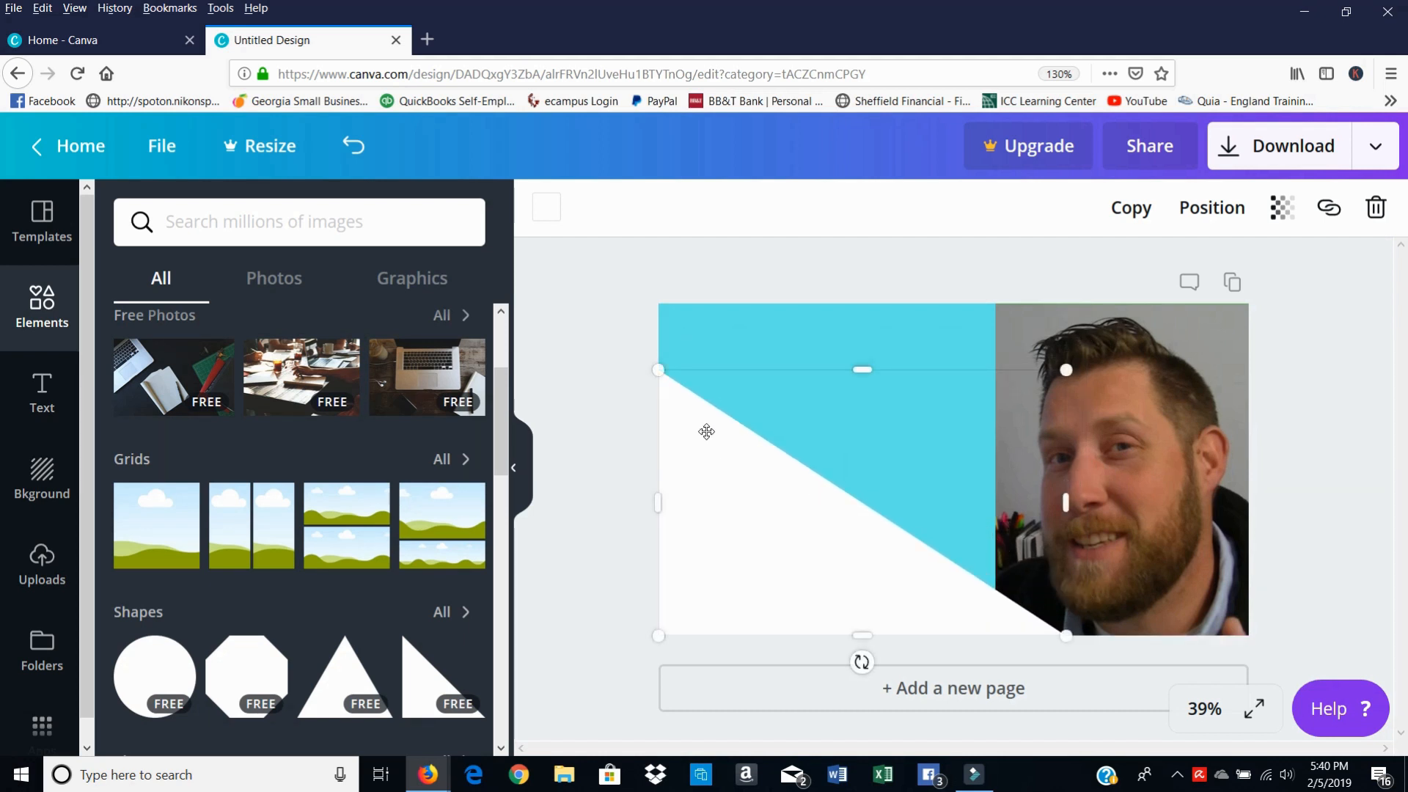
pyautogui.moveTo(658, 369); pyautogui.dragTo(658, 301)
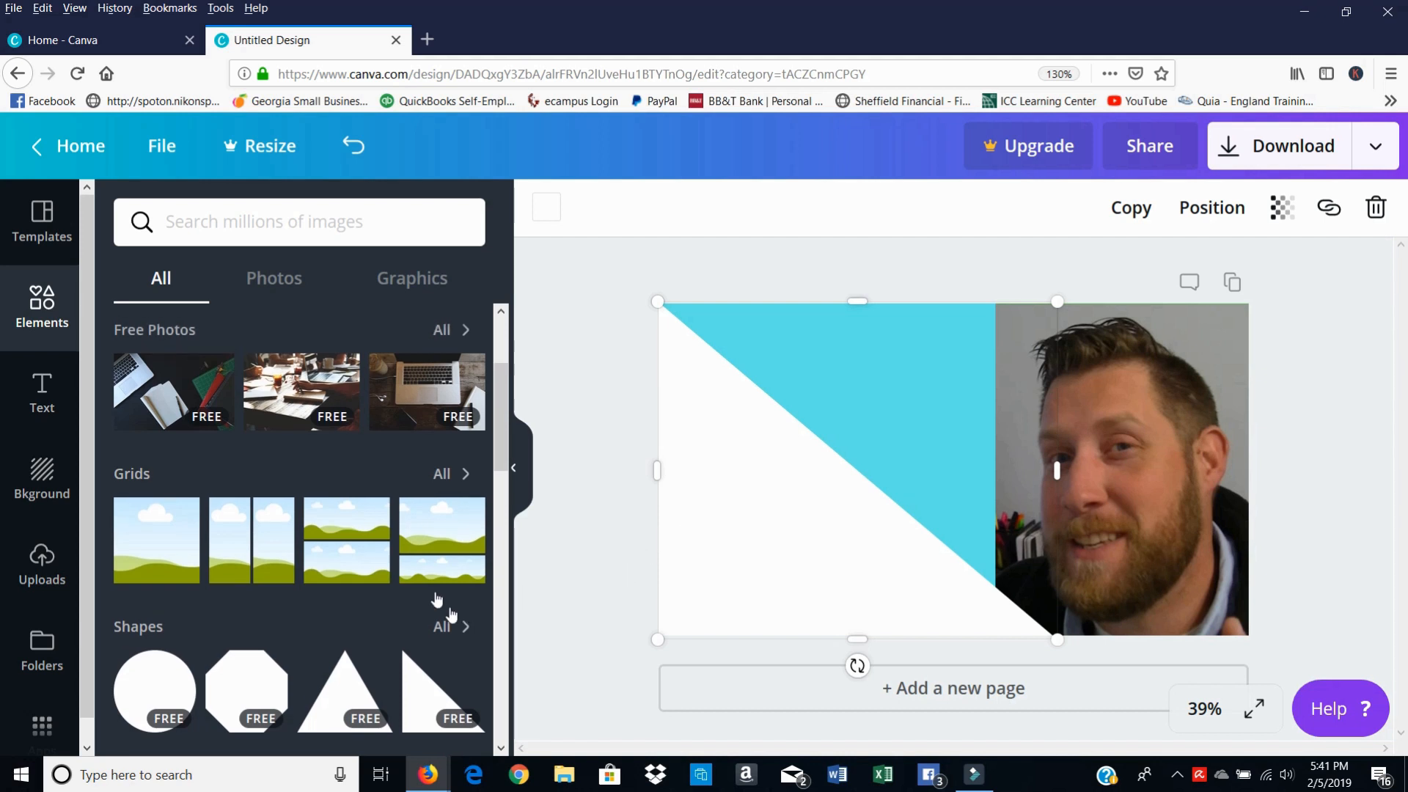
# Step: Add the white rounded square from the recently used elements and reshape it into a wide, flat bar near the canvas's top
pyautogui.scroll(3, 434, 597)
pyautogui.click(153, 408)
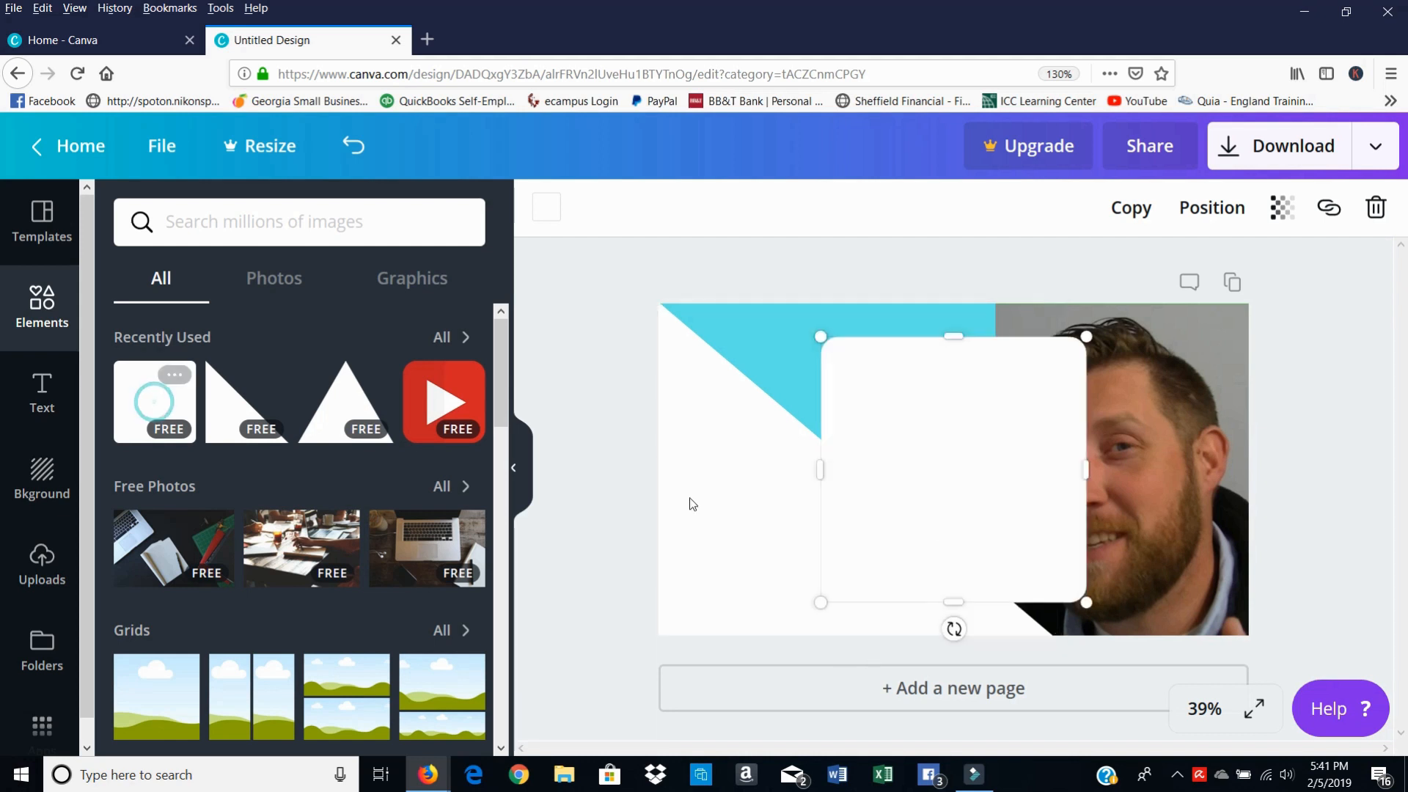
pyautogui.moveTo(957, 601); pyautogui.dragTo(960, 428)
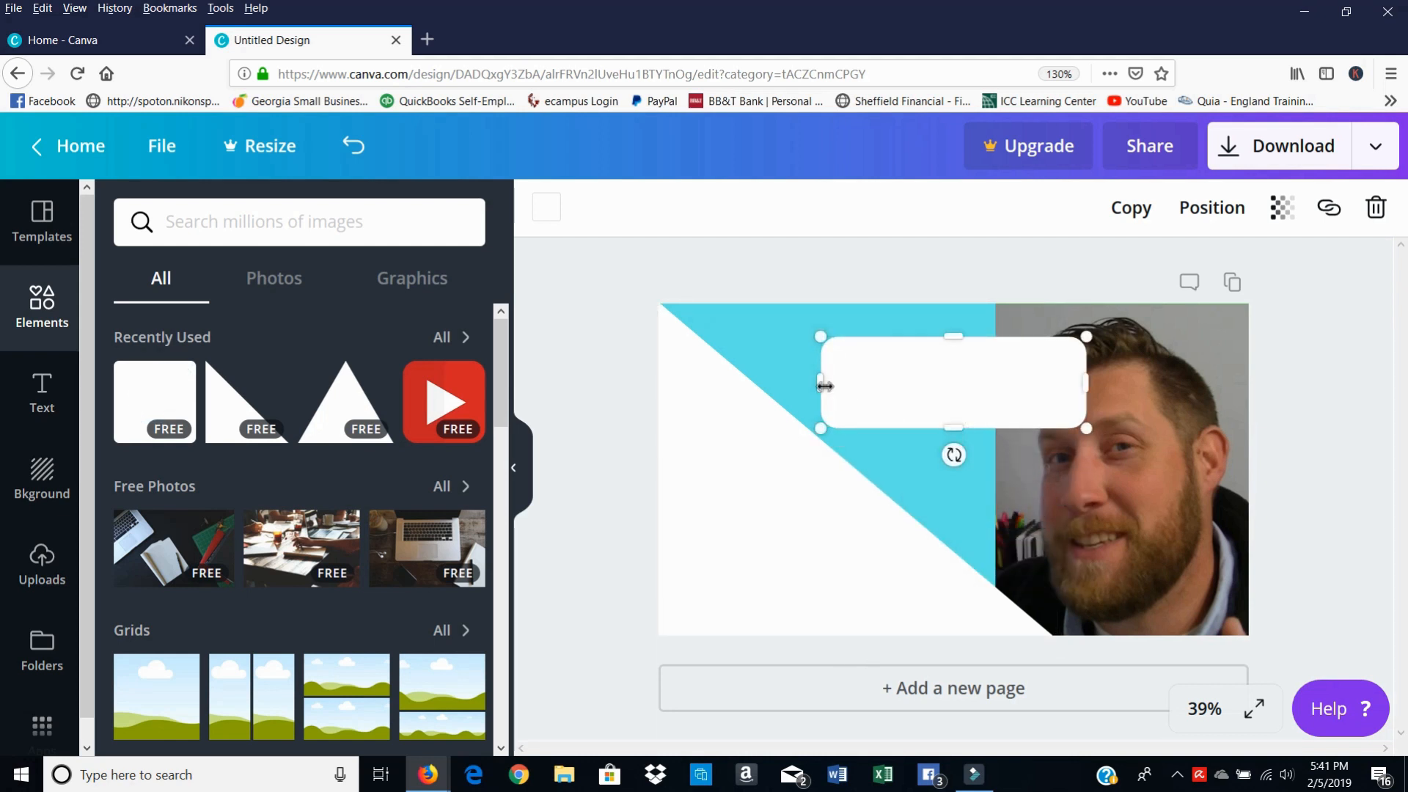
pyautogui.moveTo(815, 383); pyautogui.dragTo(709, 383)
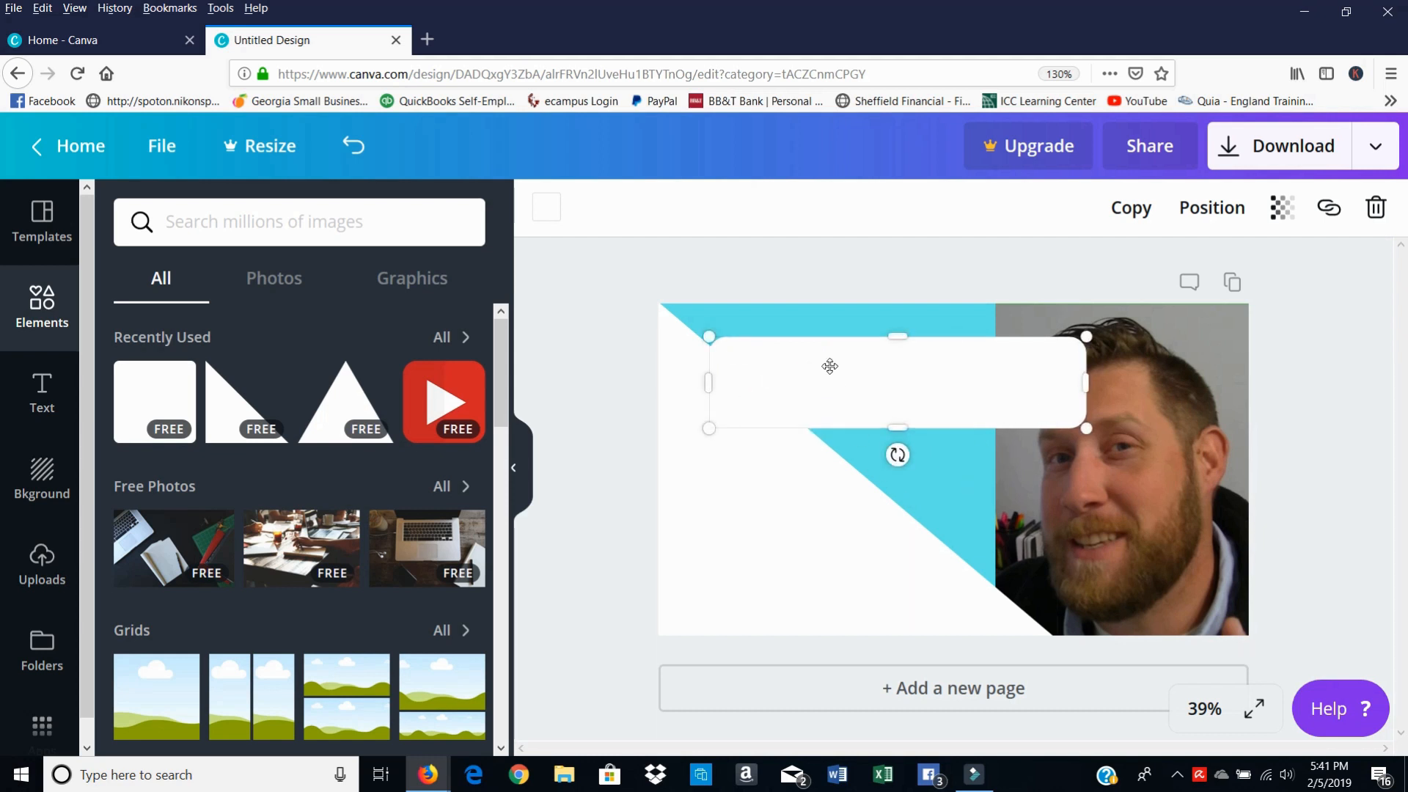
# Step: Recolor the rounded bar near the canvas's upper edge black from the default colors
pyautogui.click(547, 214)
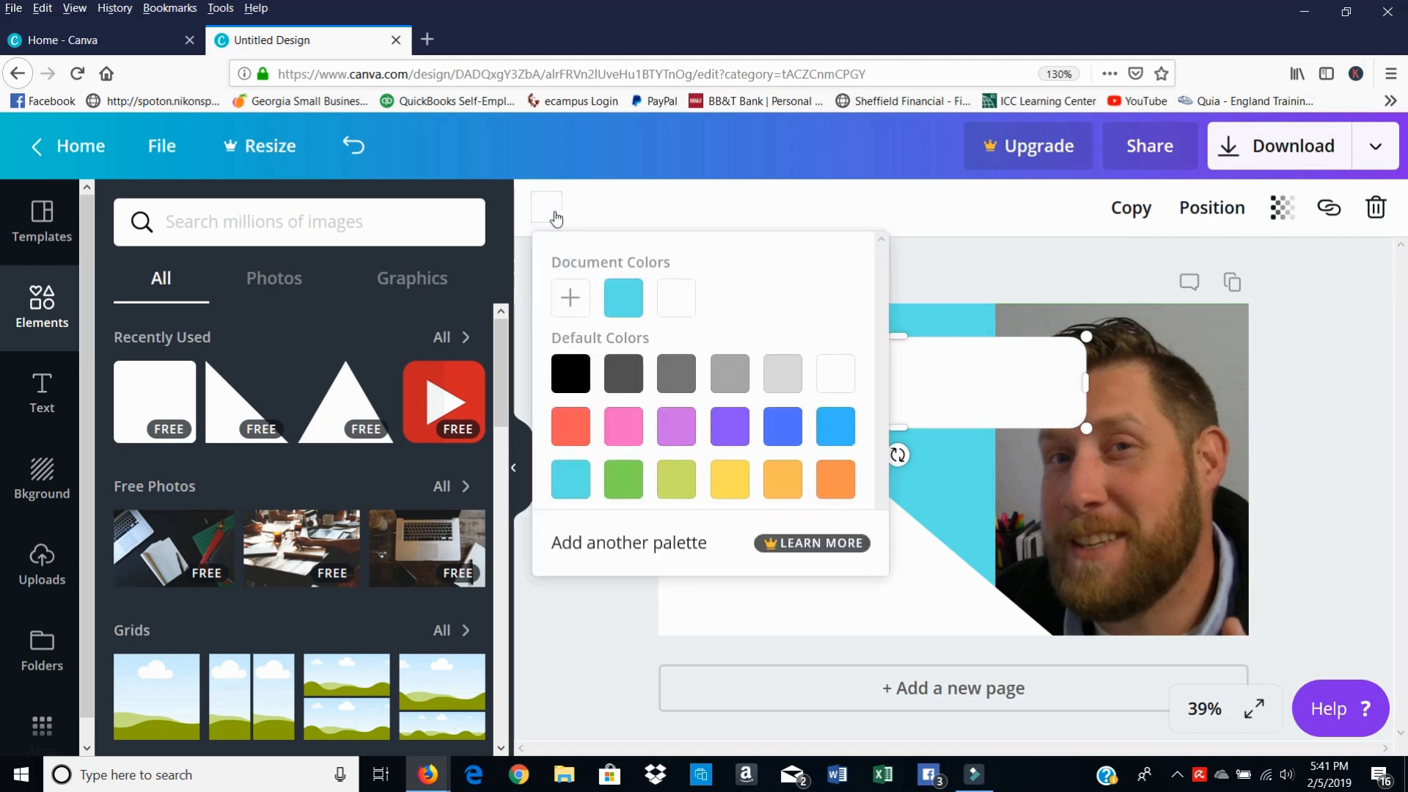
pyautogui.click(570, 373)
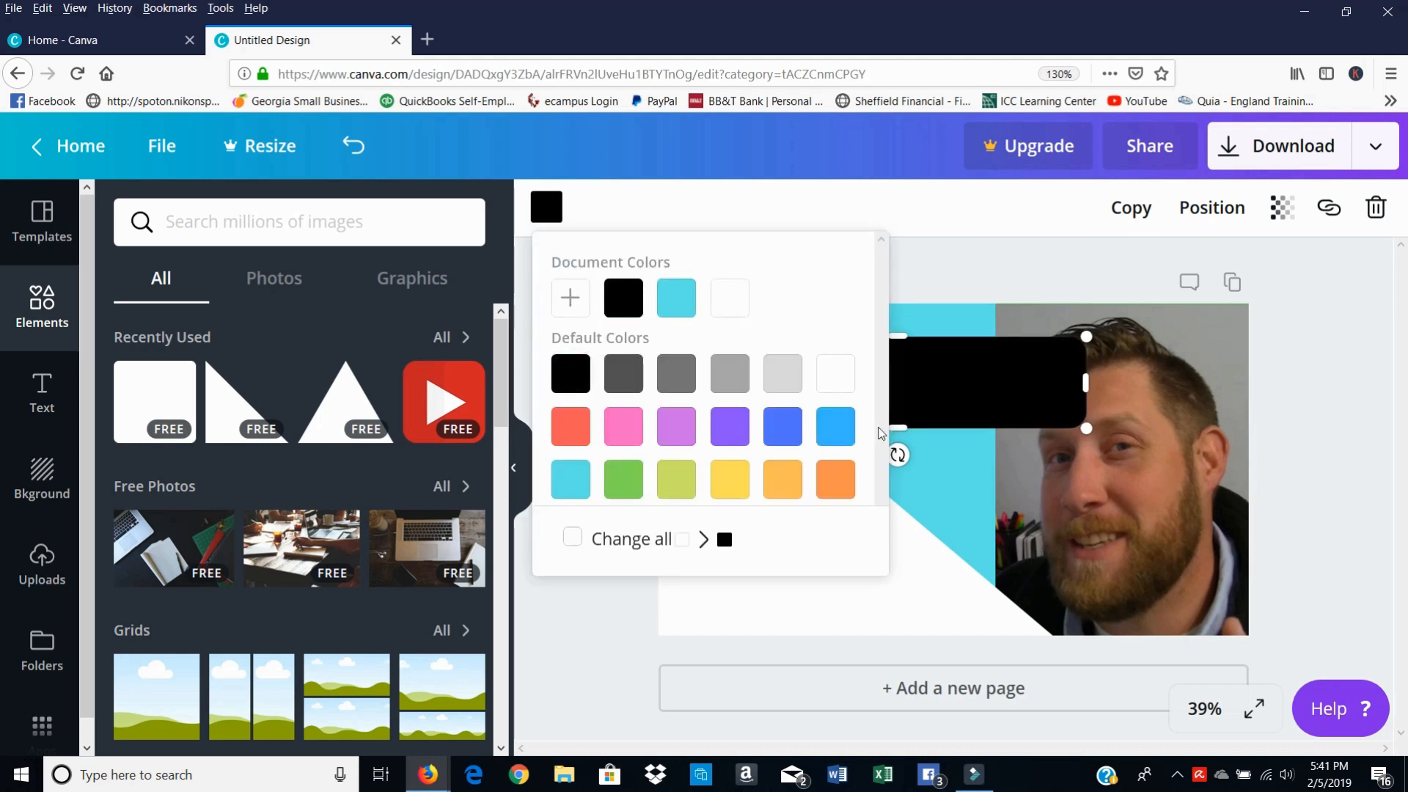
pyautogui.click(928, 409)
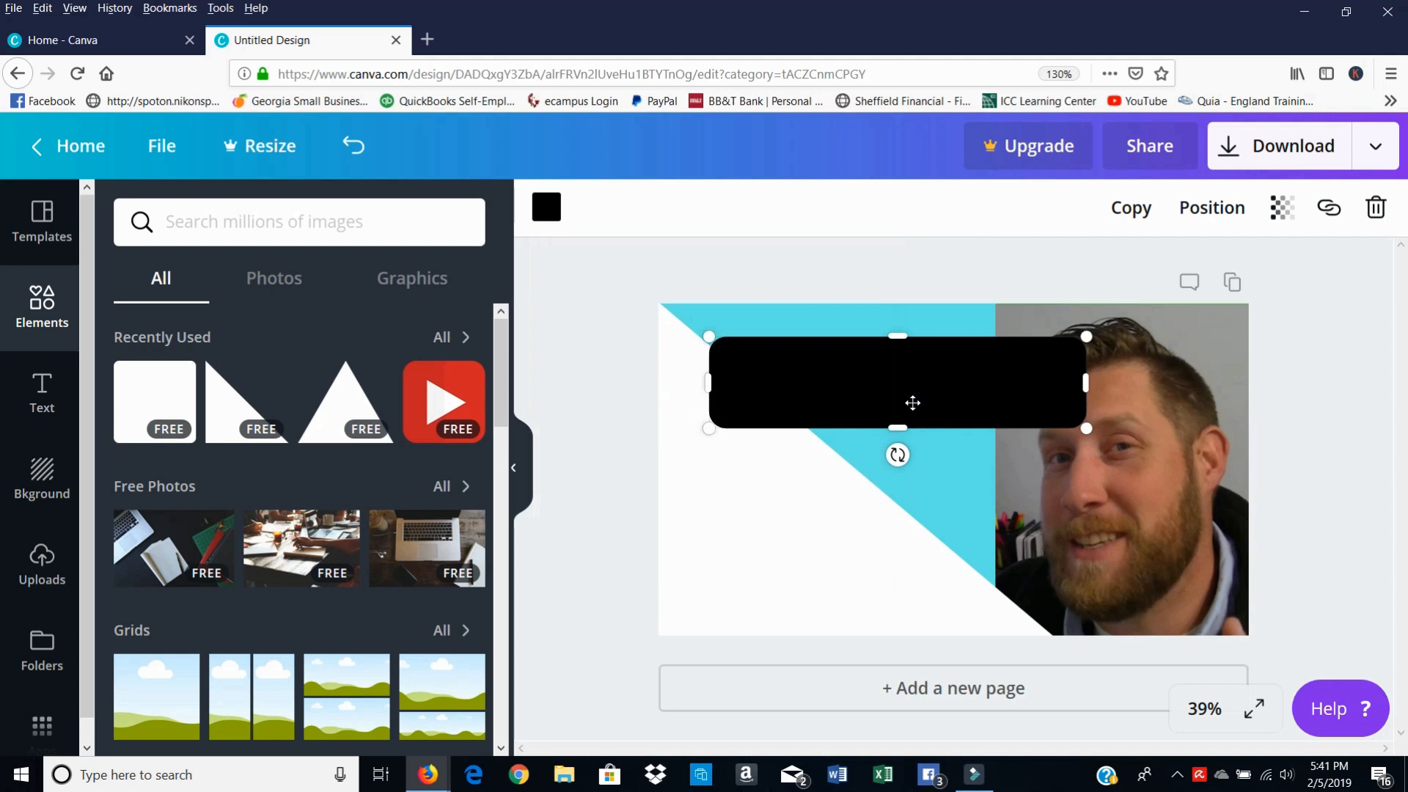
# Step: Duplicate the black bar and place the copy below the original, across the lower part of the white triangle
pyautogui.moveTo(913, 403); pyautogui.dragTo(851, 553)
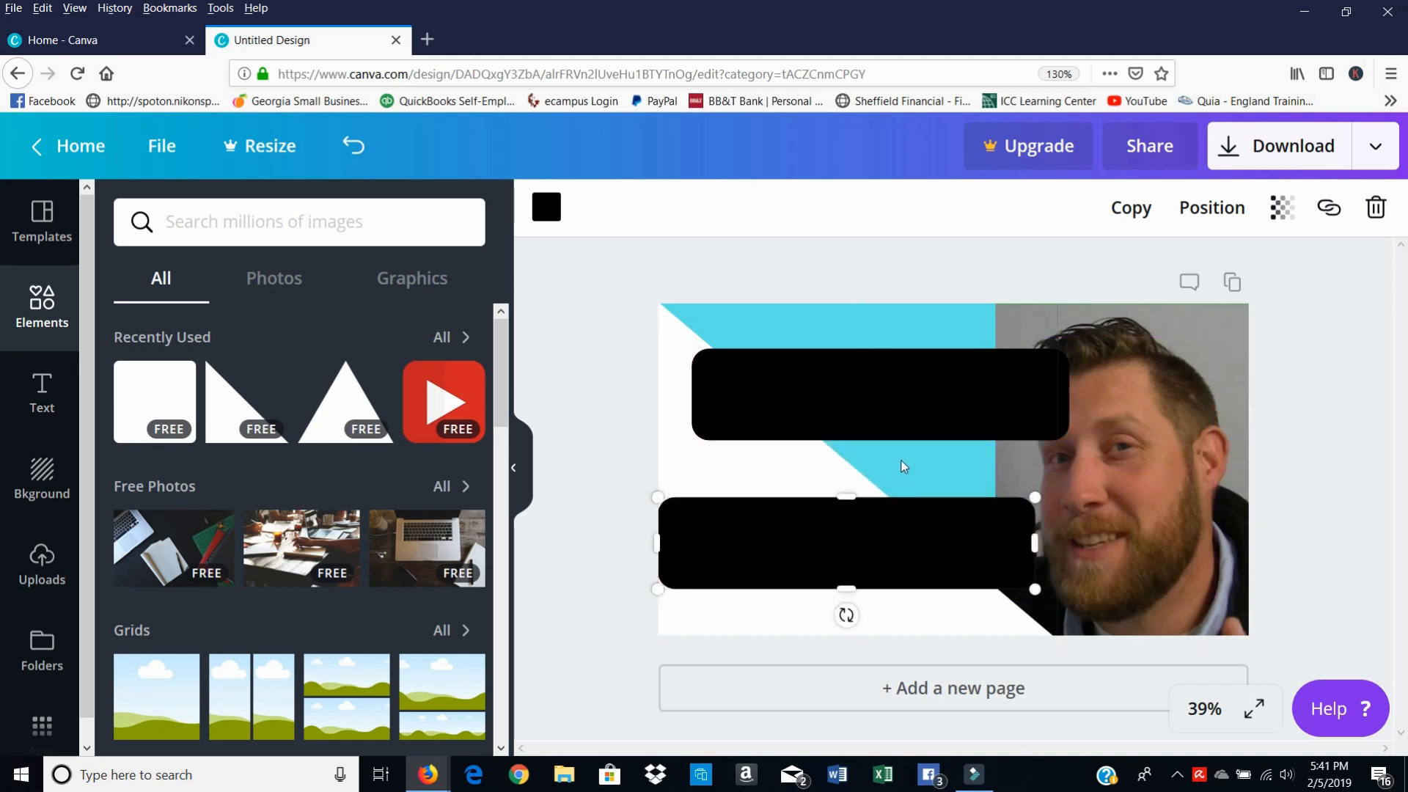
pyautogui.click(901, 459)
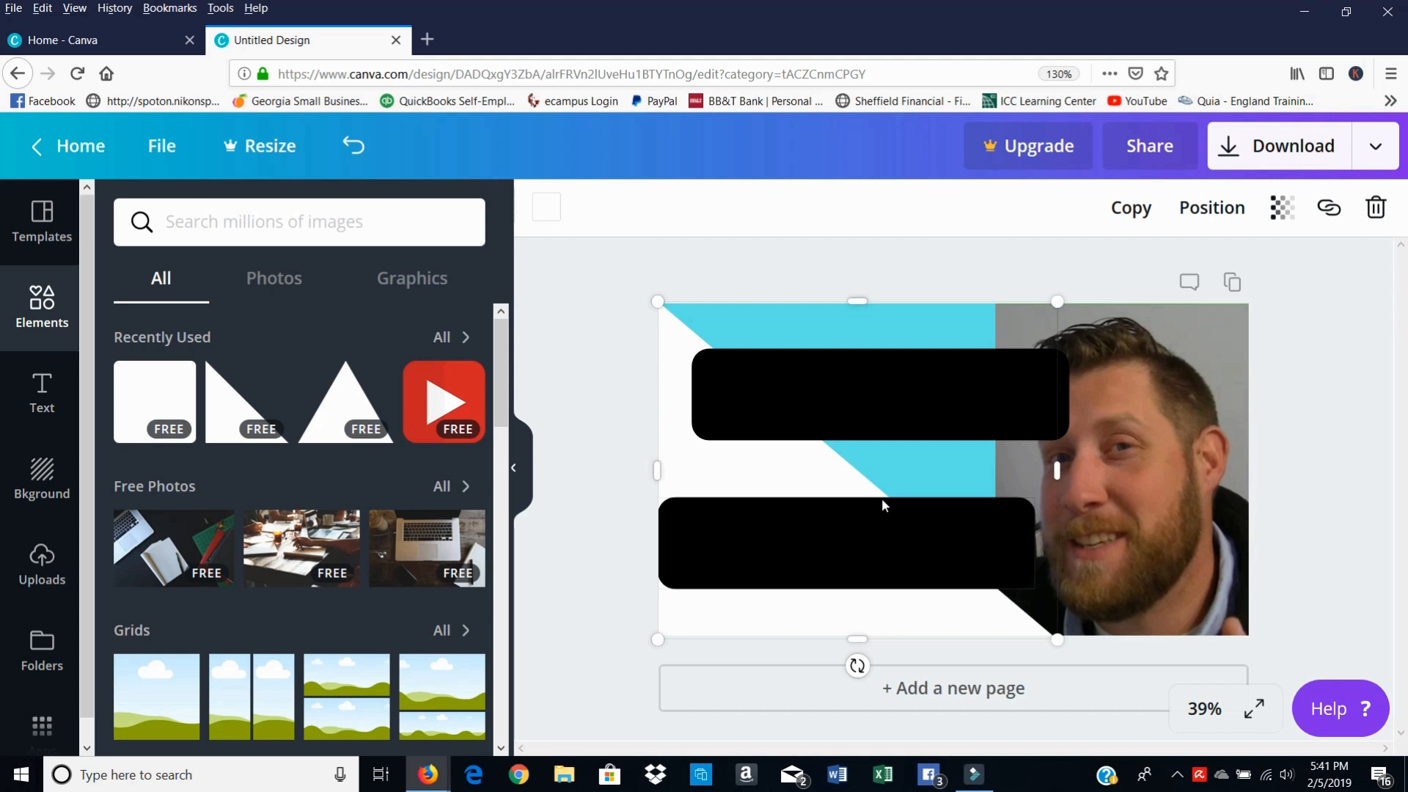
pyautogui.moveTo(871, 534)
pyautogui.mouseDown()
pyautogui.moveTo(873, 556)
pyautogui.moveTo(881, 533)
pyautogui.mouseUp()
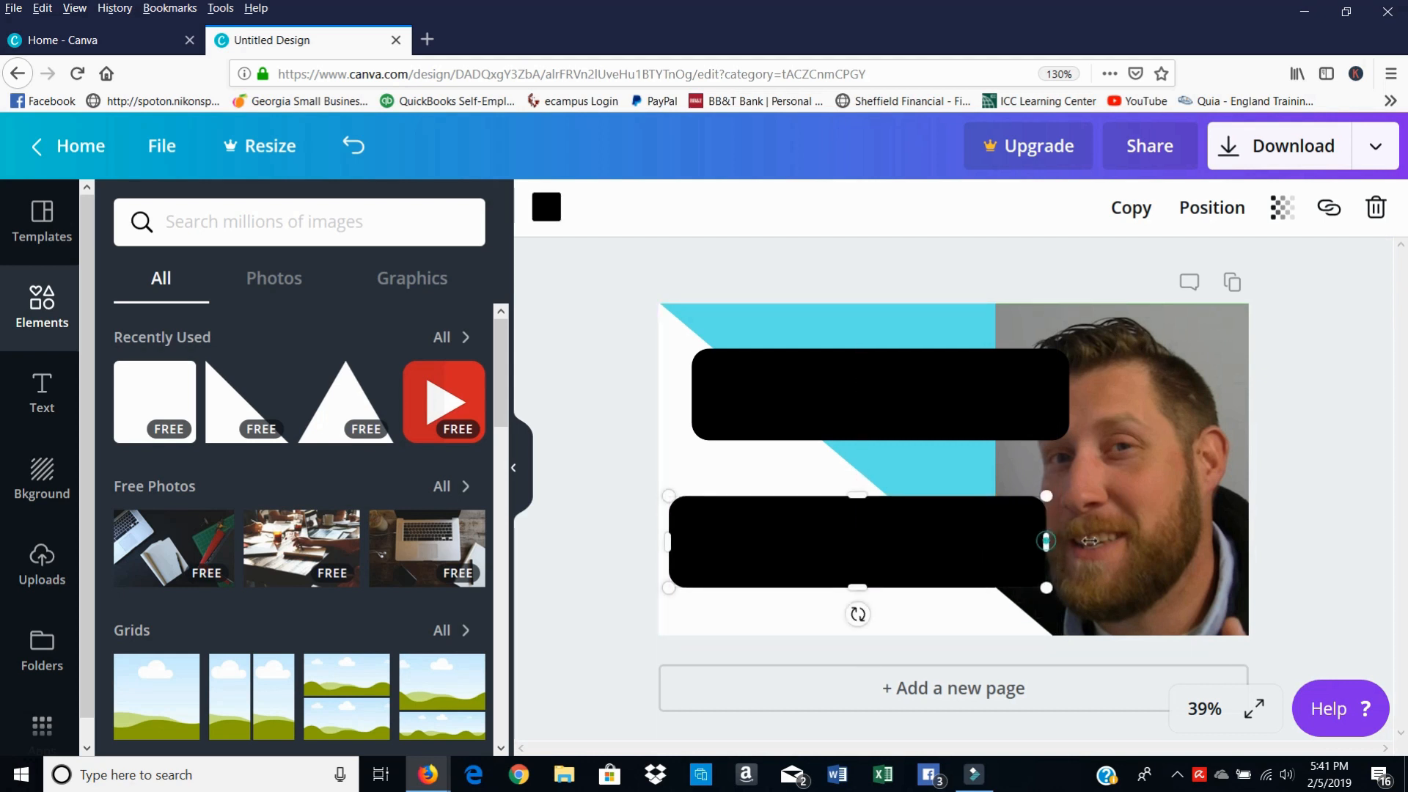
# Step: Try resizing both black bars, widening the lower one over the photo and shrinking each to a shorter, thinner bar beside it
pyautogui.moveTo(1090, 541); pyautogui.dragTo(1203, 579)
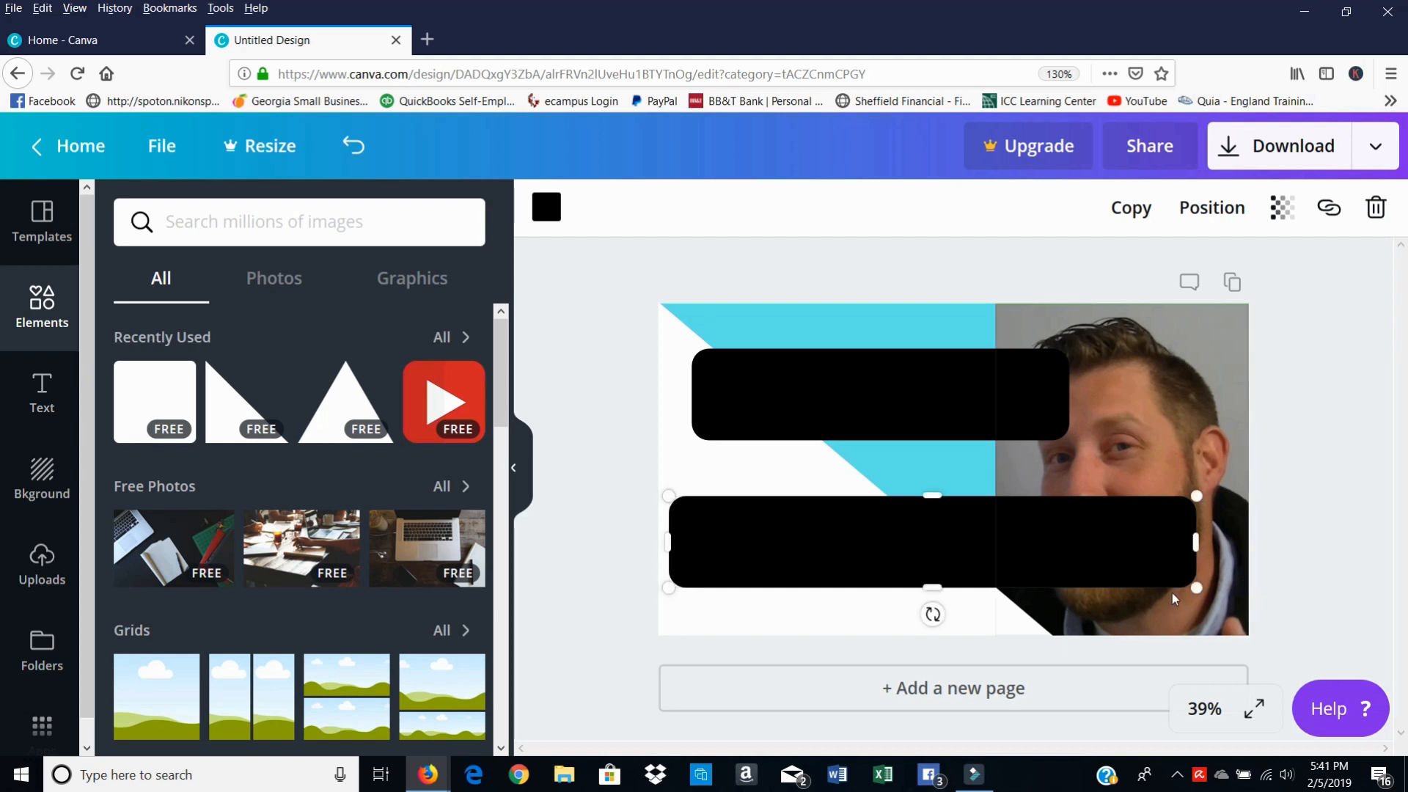
pyautogui.moveTo(929, 585)
pyautogui.mouseDown()
pyautogui.moveTo(917, 557)
pyautogui.moveTo(930, 587)
pyautogui.mouseUp()
pyautogui.moveTo(1196, 488); pyautogui.dragTo(933, 541)
pyautogui.click(969, 432)
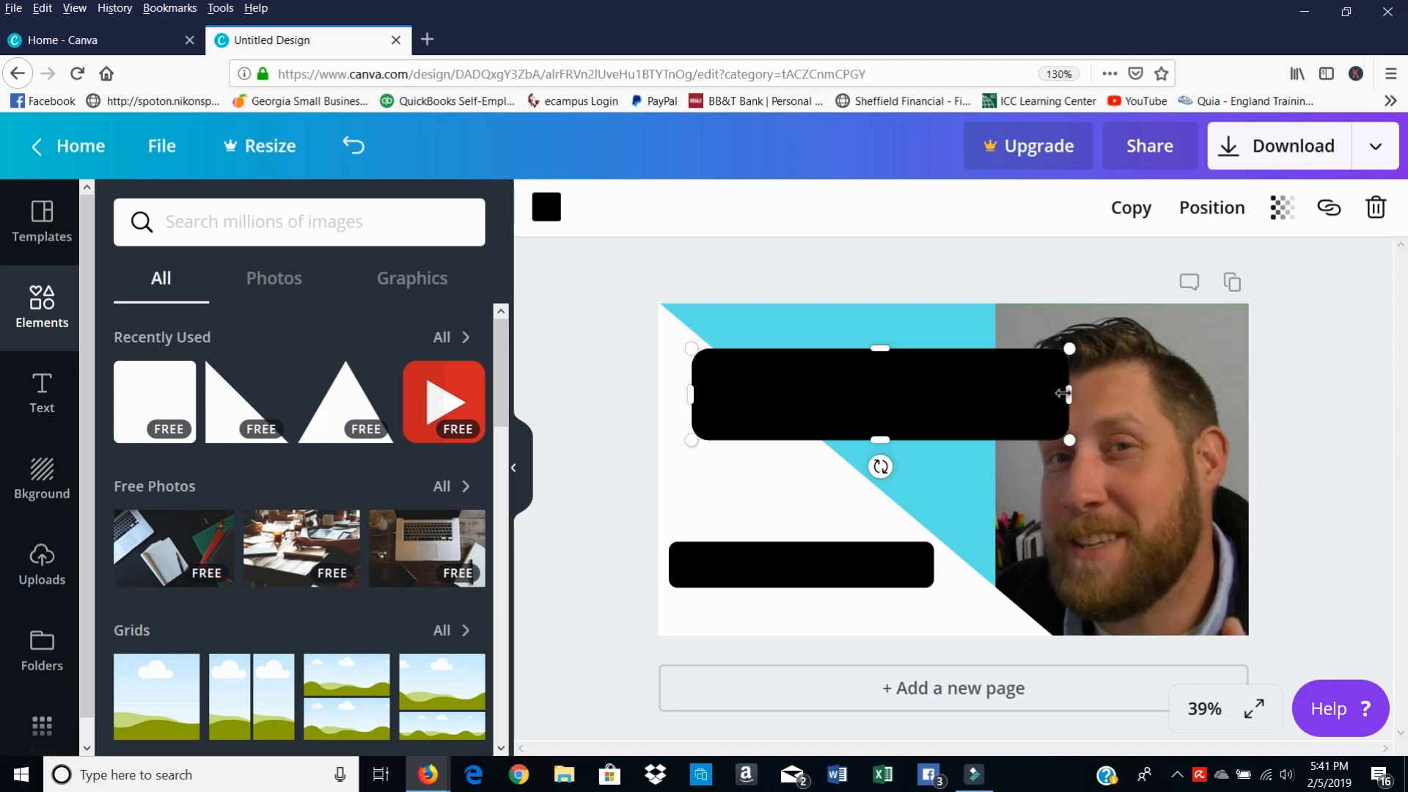
pyautogui.moveTo(1068, 394); pyautogui.dragTo(975, 430)
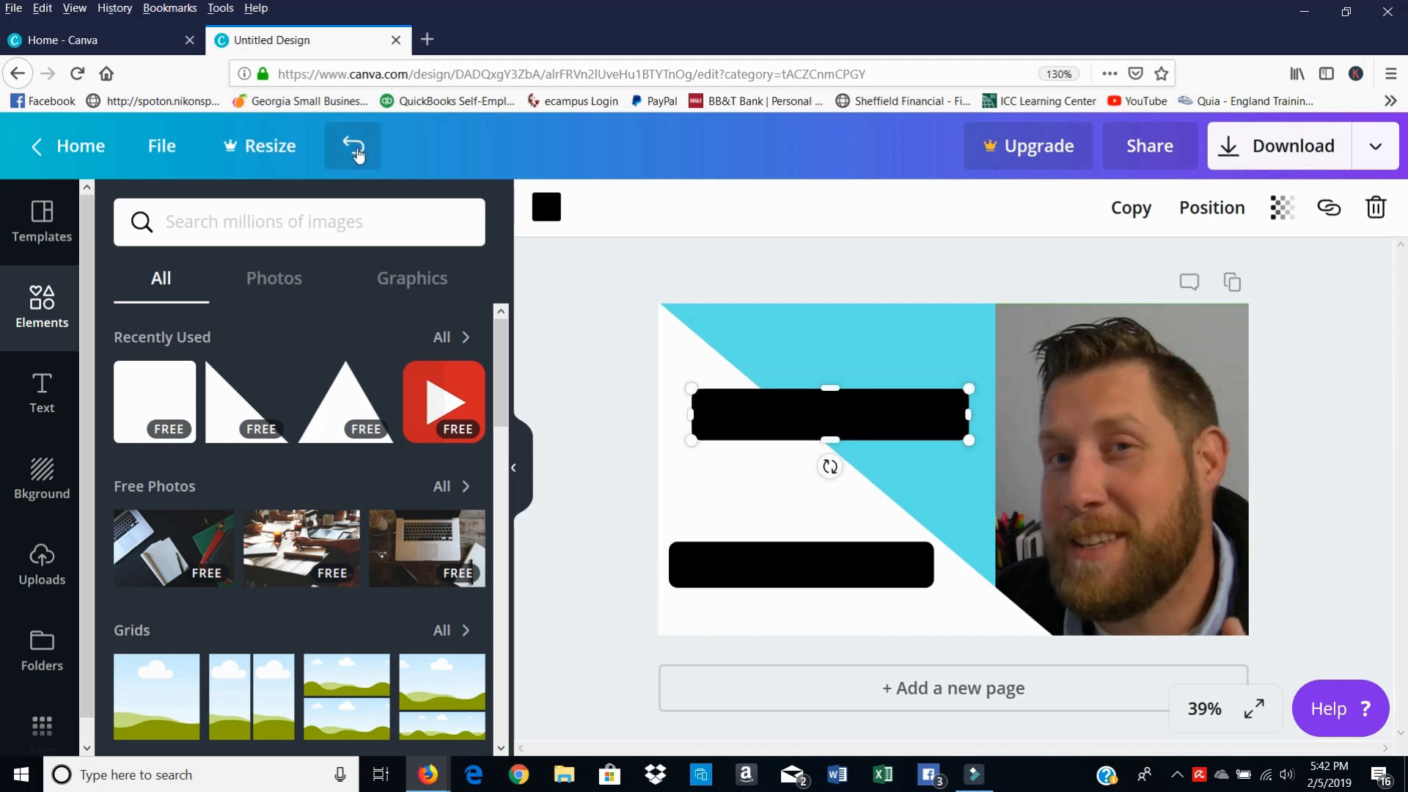
# Step: Undo the resizing of both black bars
pyautogui.click(355, 146)
pyautogui.click(355, 149)
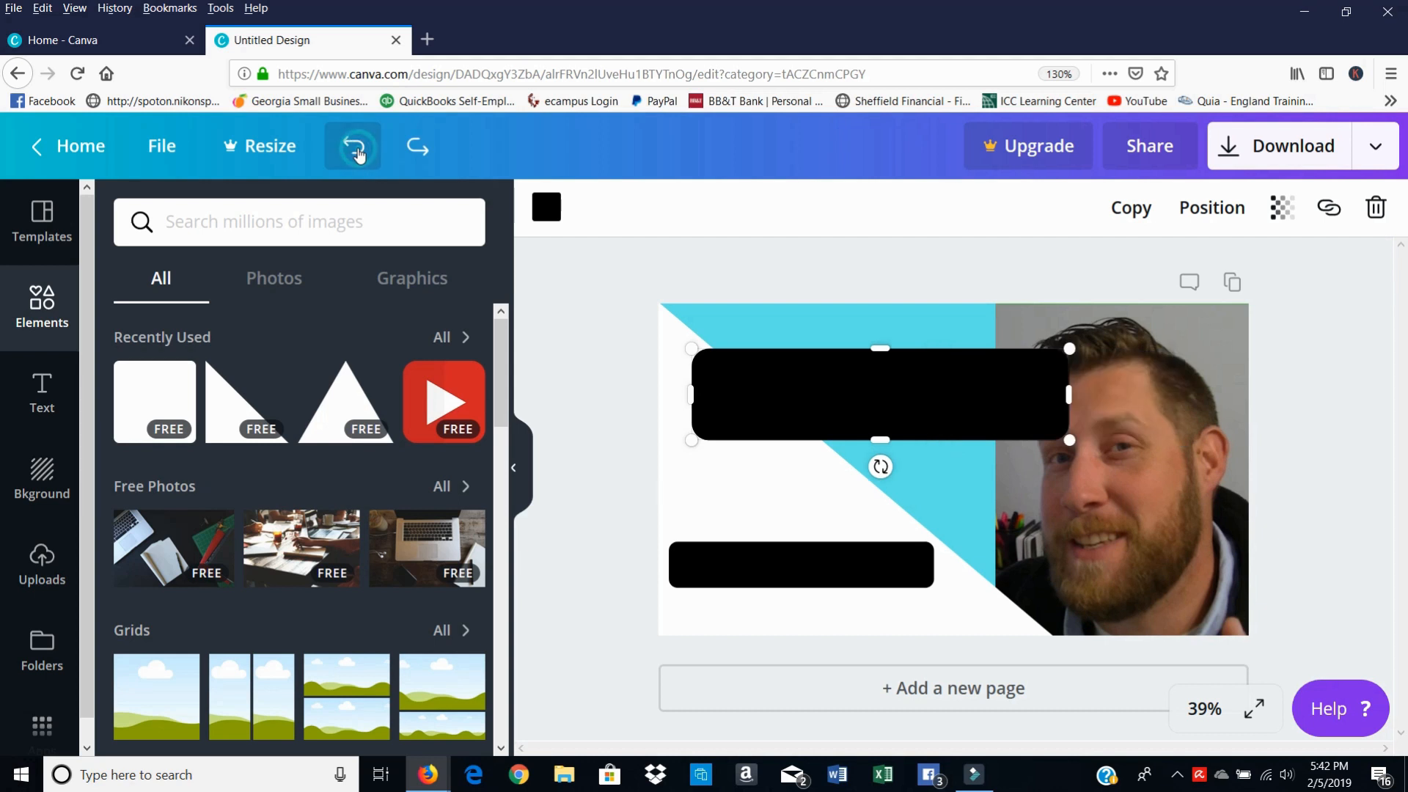
pyautogui.click(357, 152)
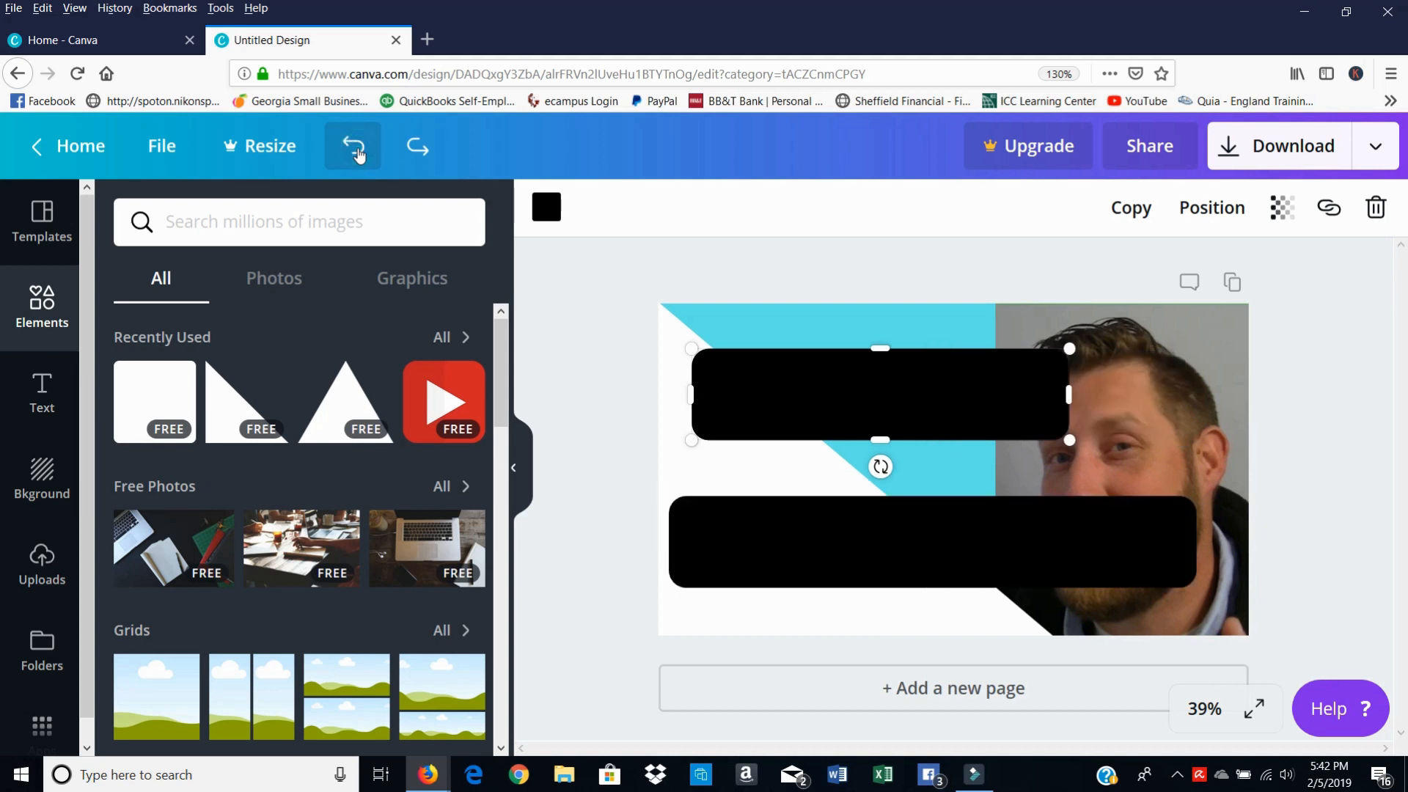
pyautogui.click(358, 152)
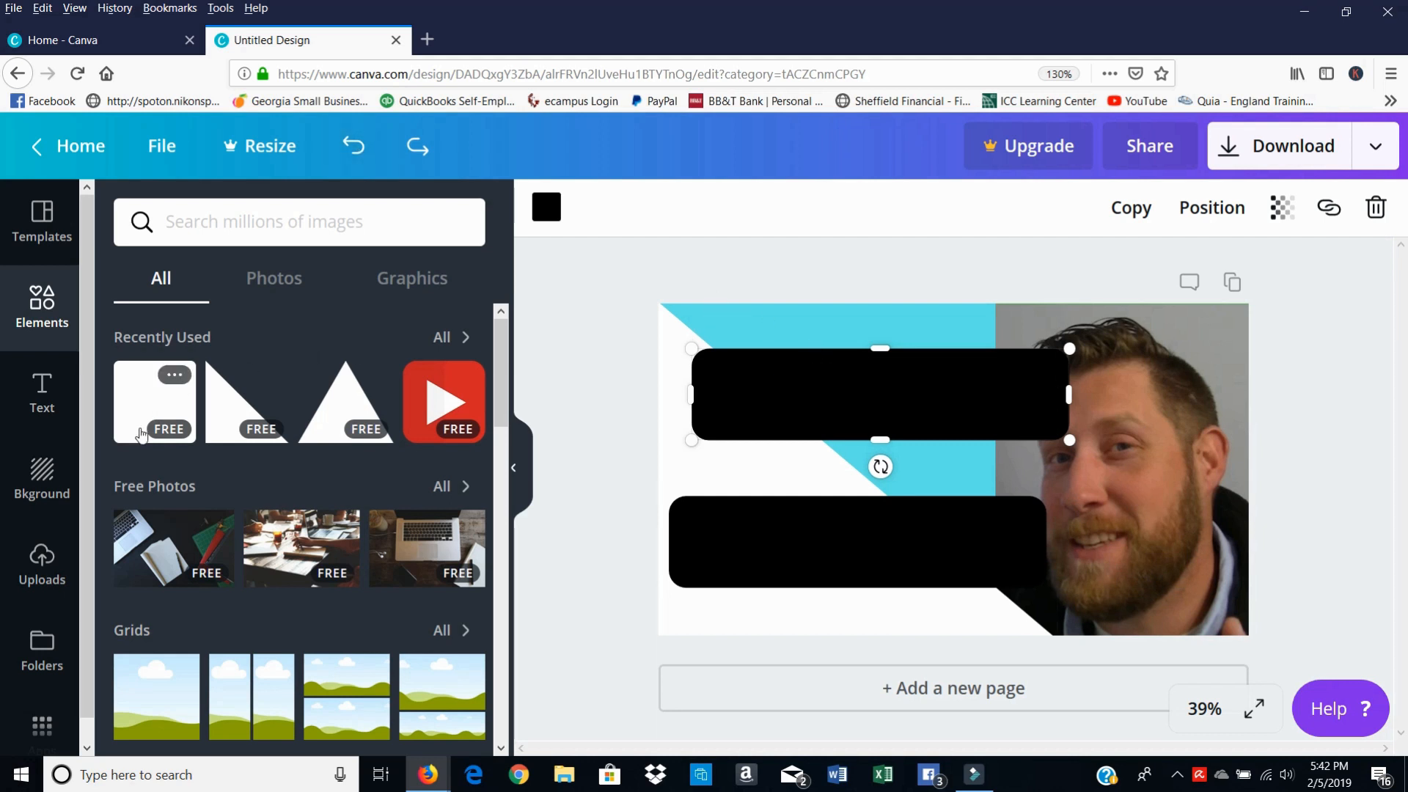
# Step: Add the free "Graphic Design for Beginners" text layout to the thumbnail and move it over the portrait photo
pyautogui.click(44, 392)
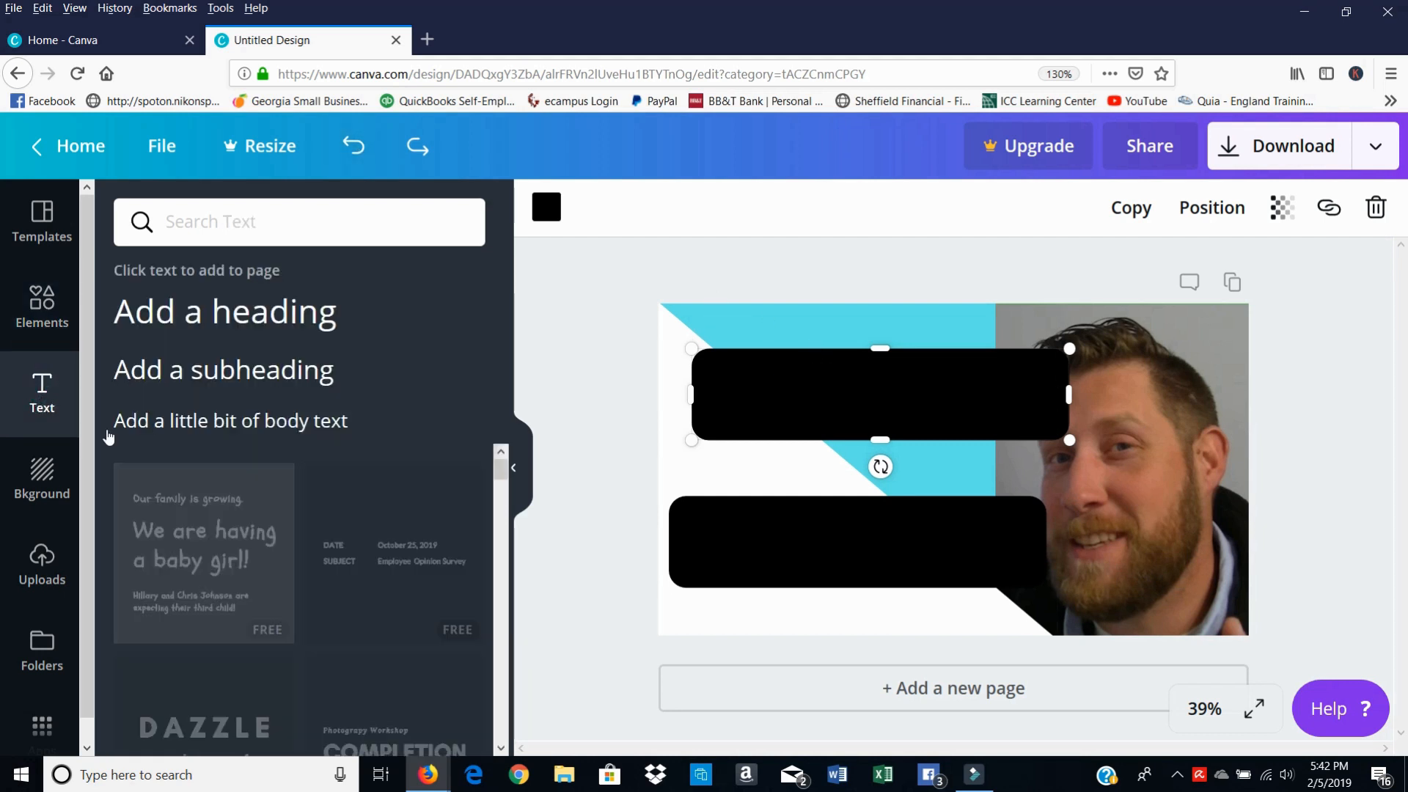
pyautogui.scroll(-5, 176, 486)
pyautogui.scroll(-1, 184, 460)
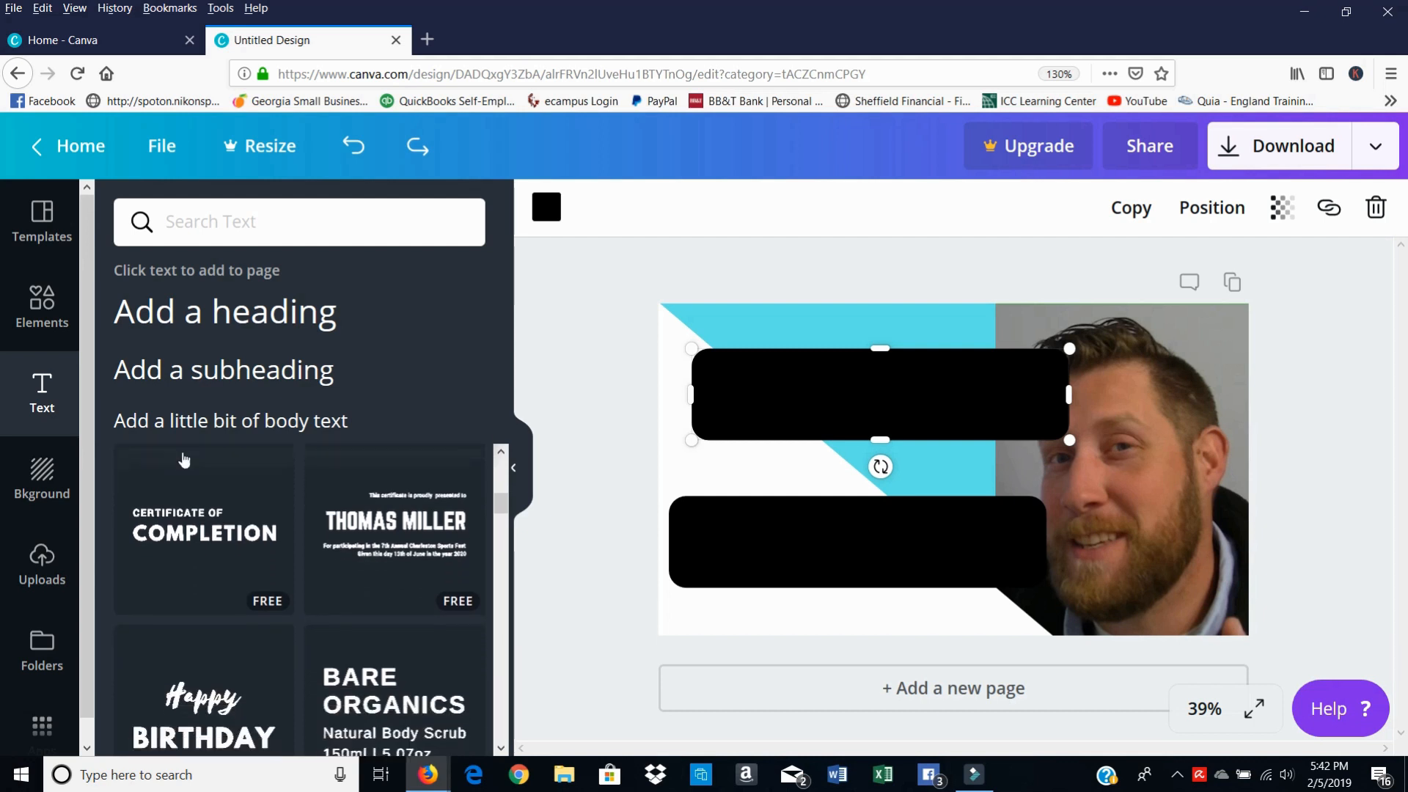
pyautogui.scroll(-3, 185, 461)
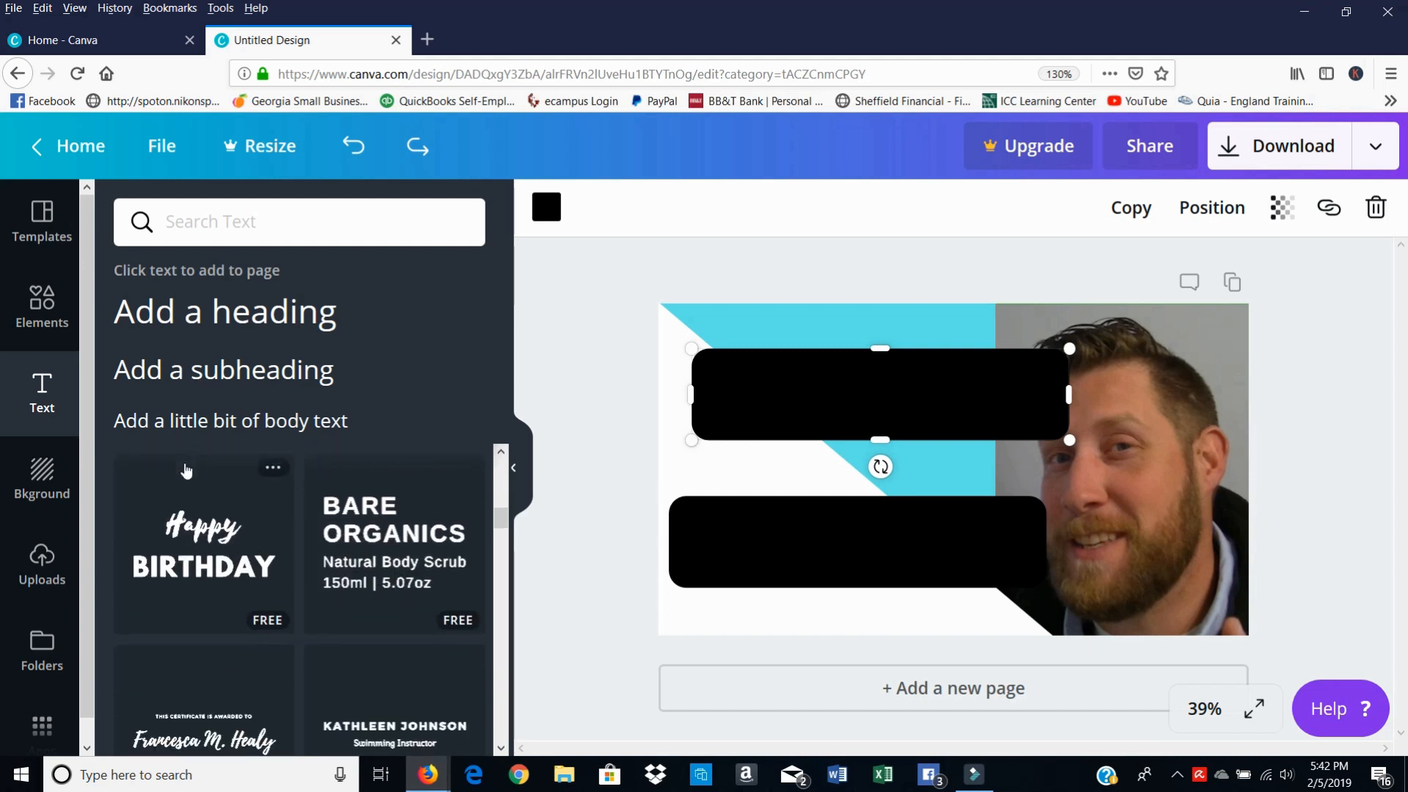
pyautogui.scroll(-4, 185, 476)
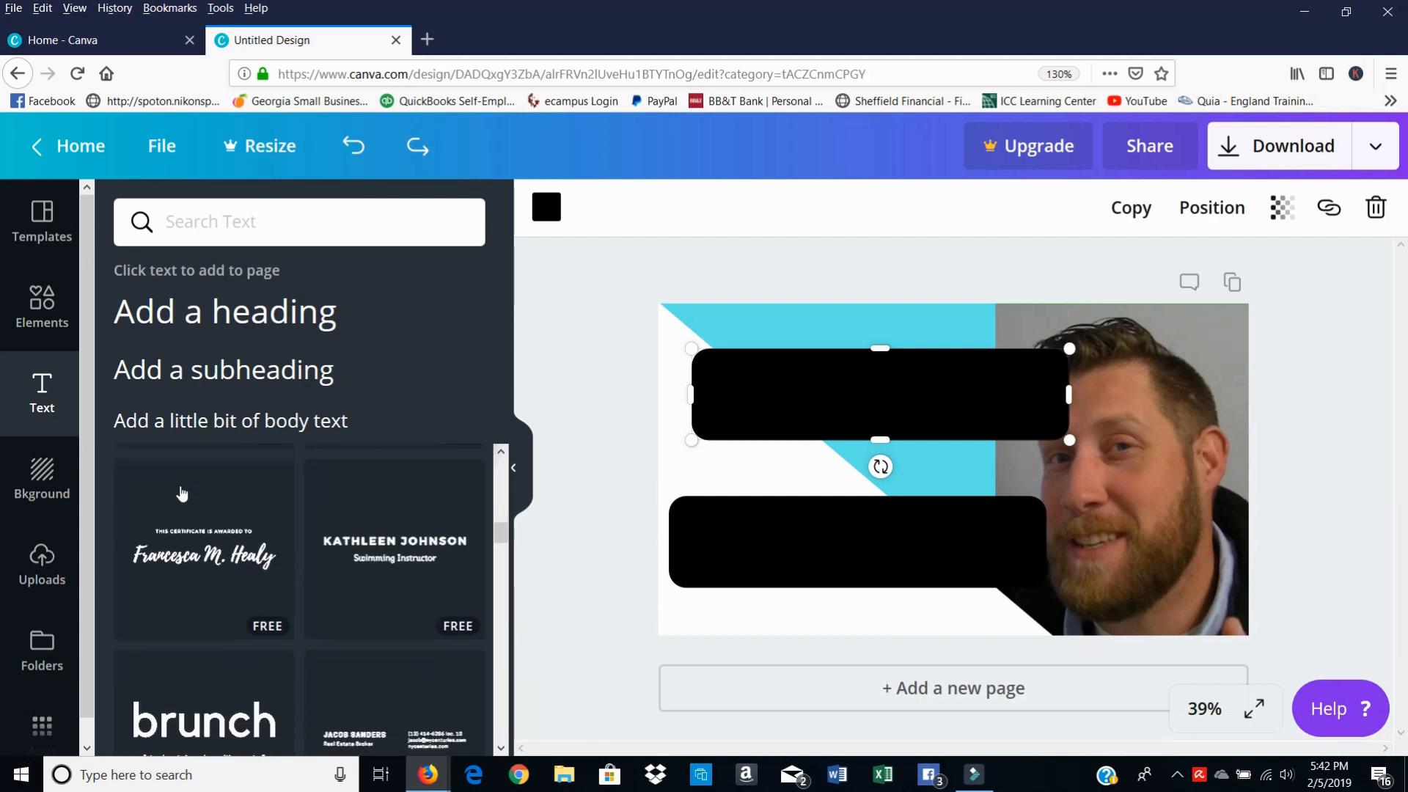
pyautogui.scroll(-3, 183, 496)
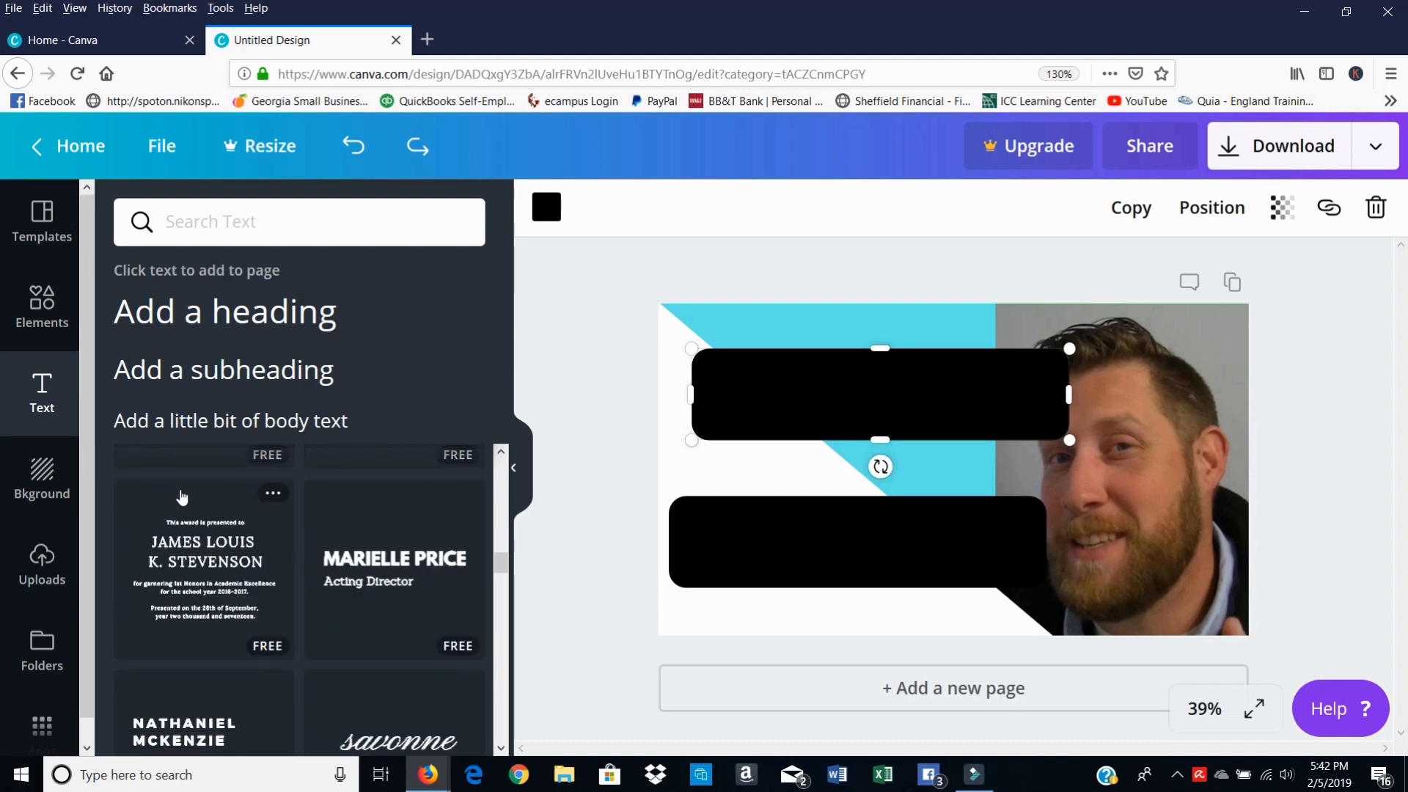
pyautogui.scroll(-5, 182, 497)
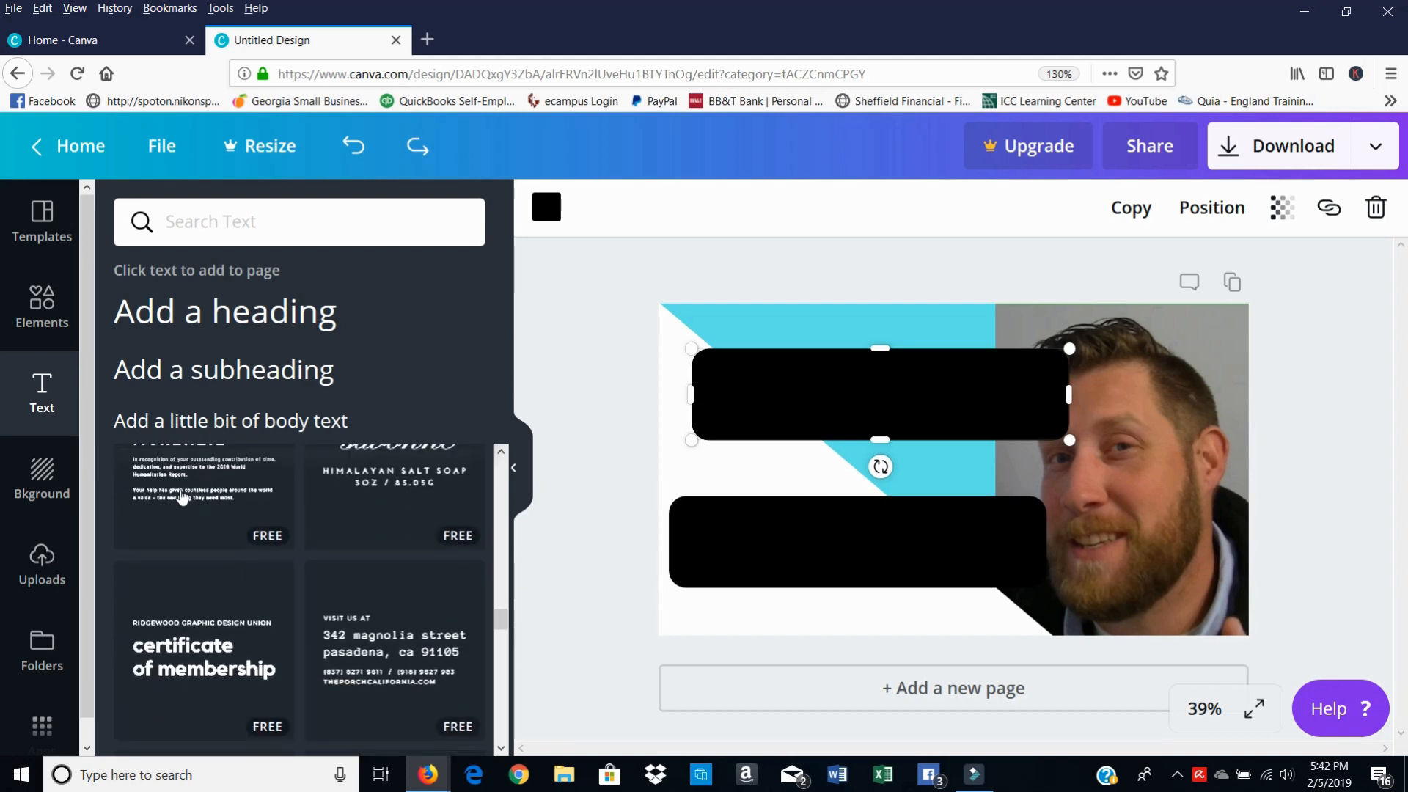
pyautogui.scroll(-5, 182, 498)
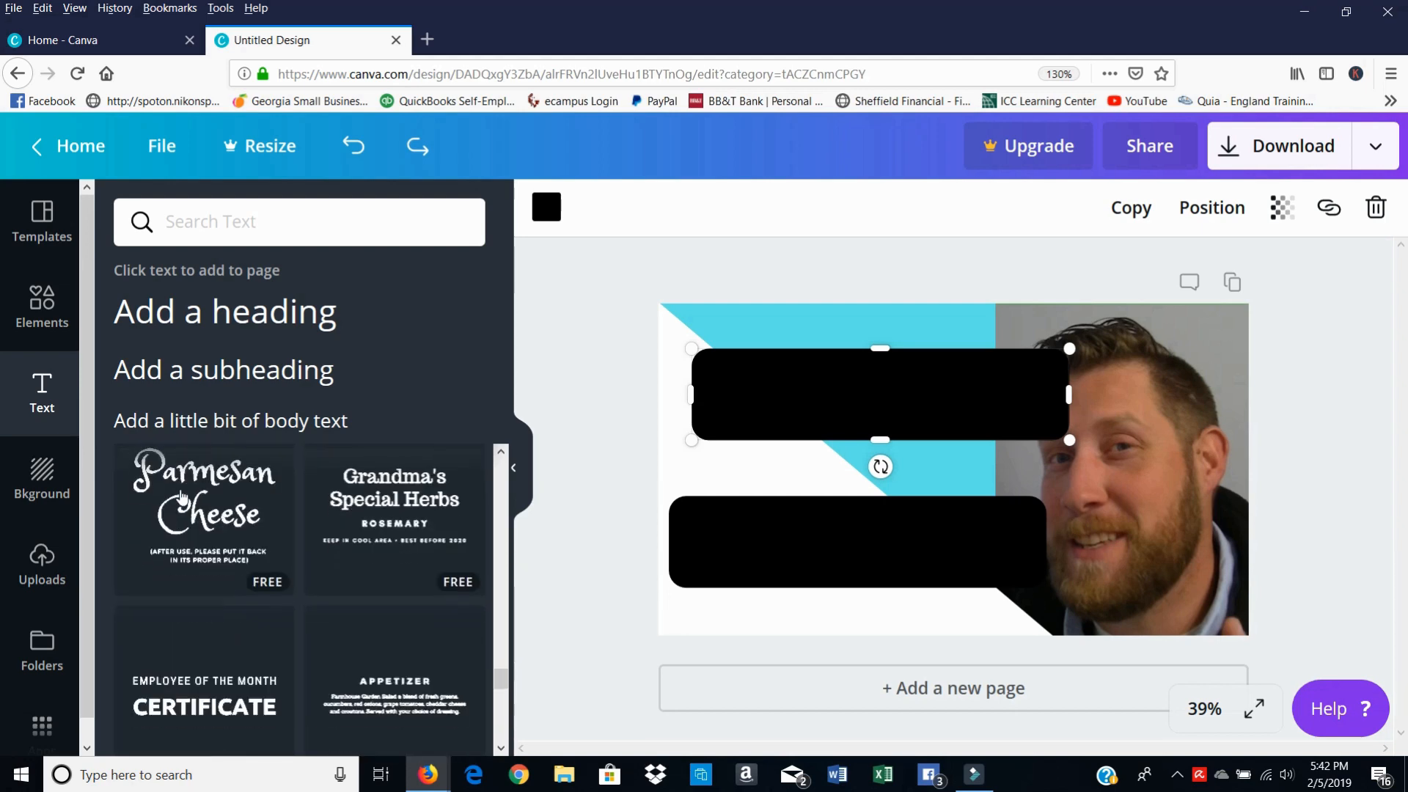
pyautogui.scroll(-4, 171, 518)
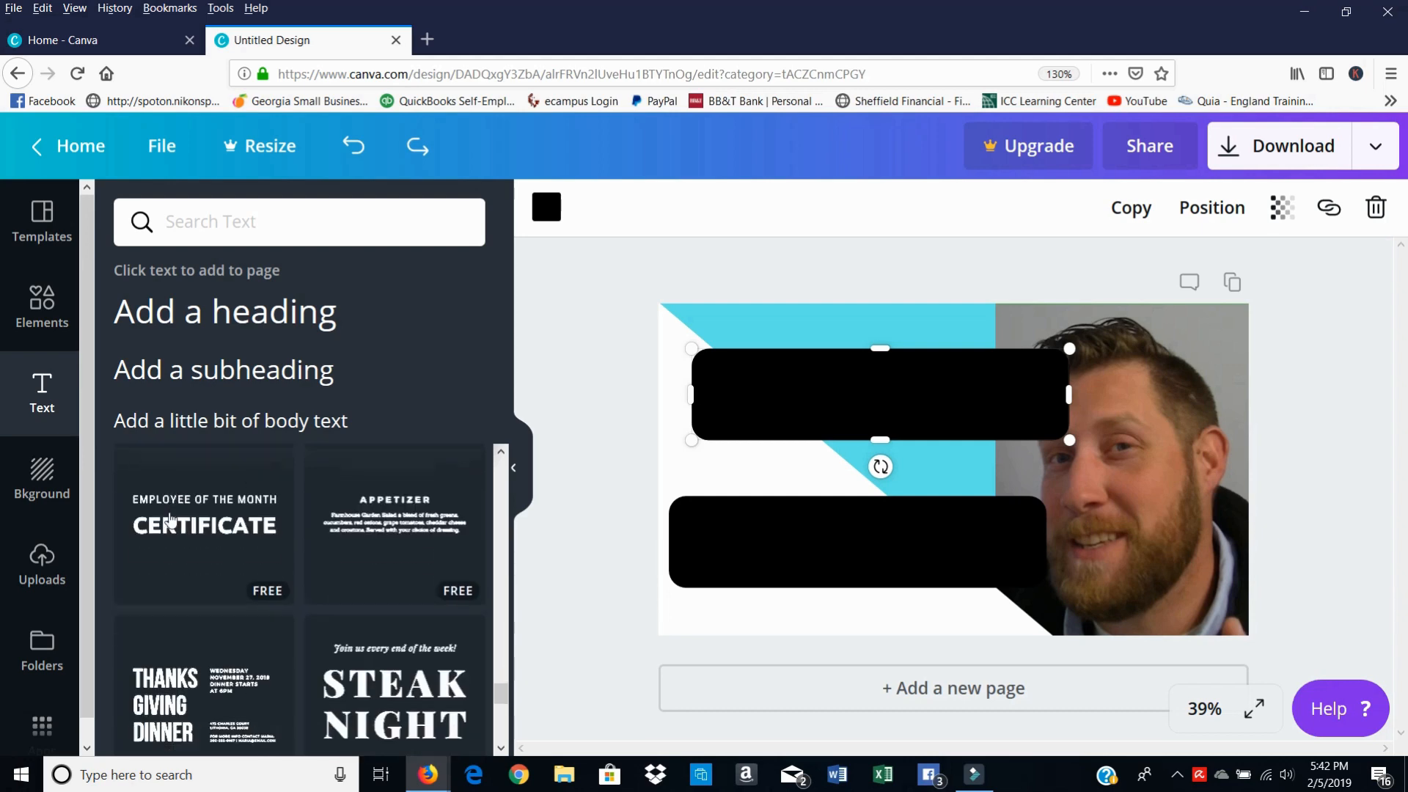
pyautogui.scroll(-7, 171, 517)
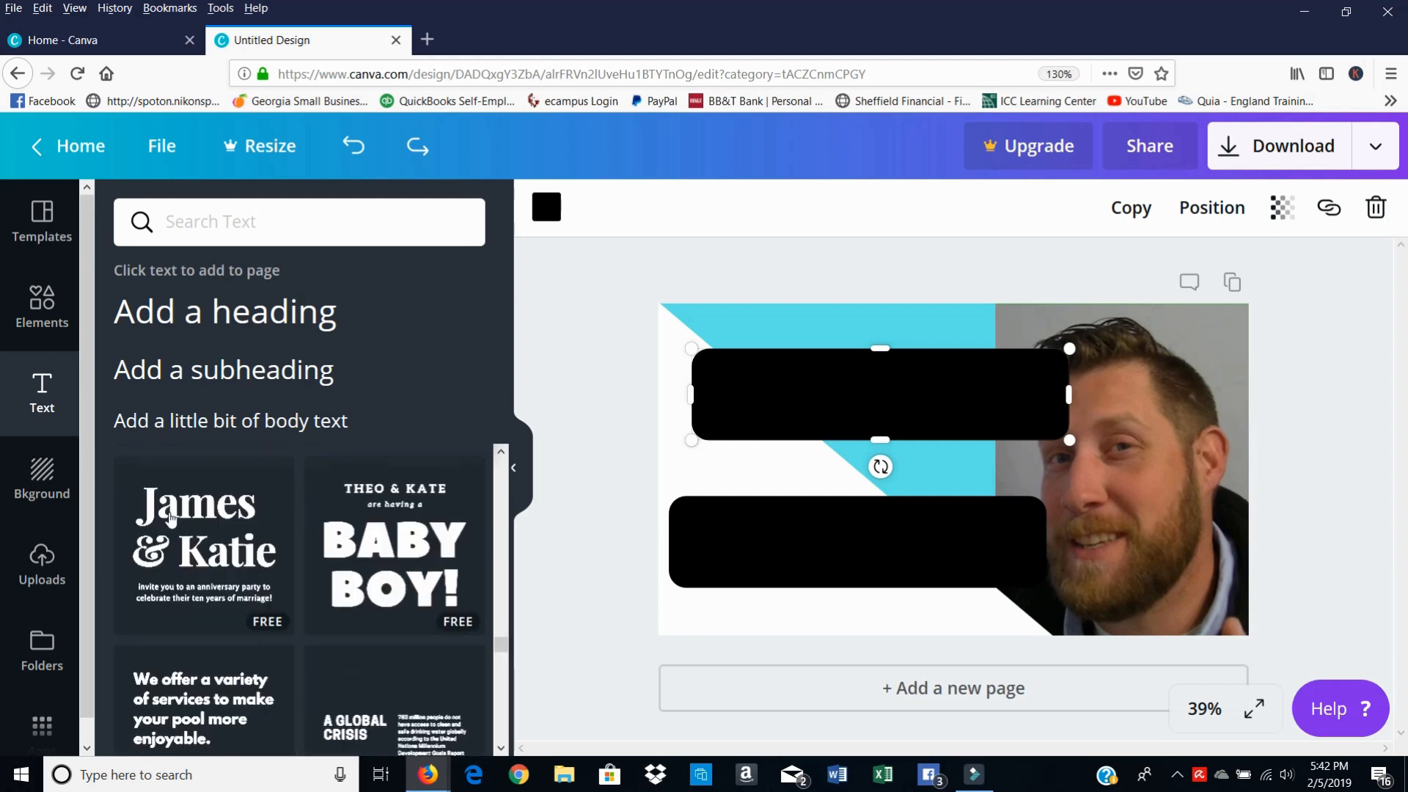
pyautogui.scroll(-6, 171, 517)
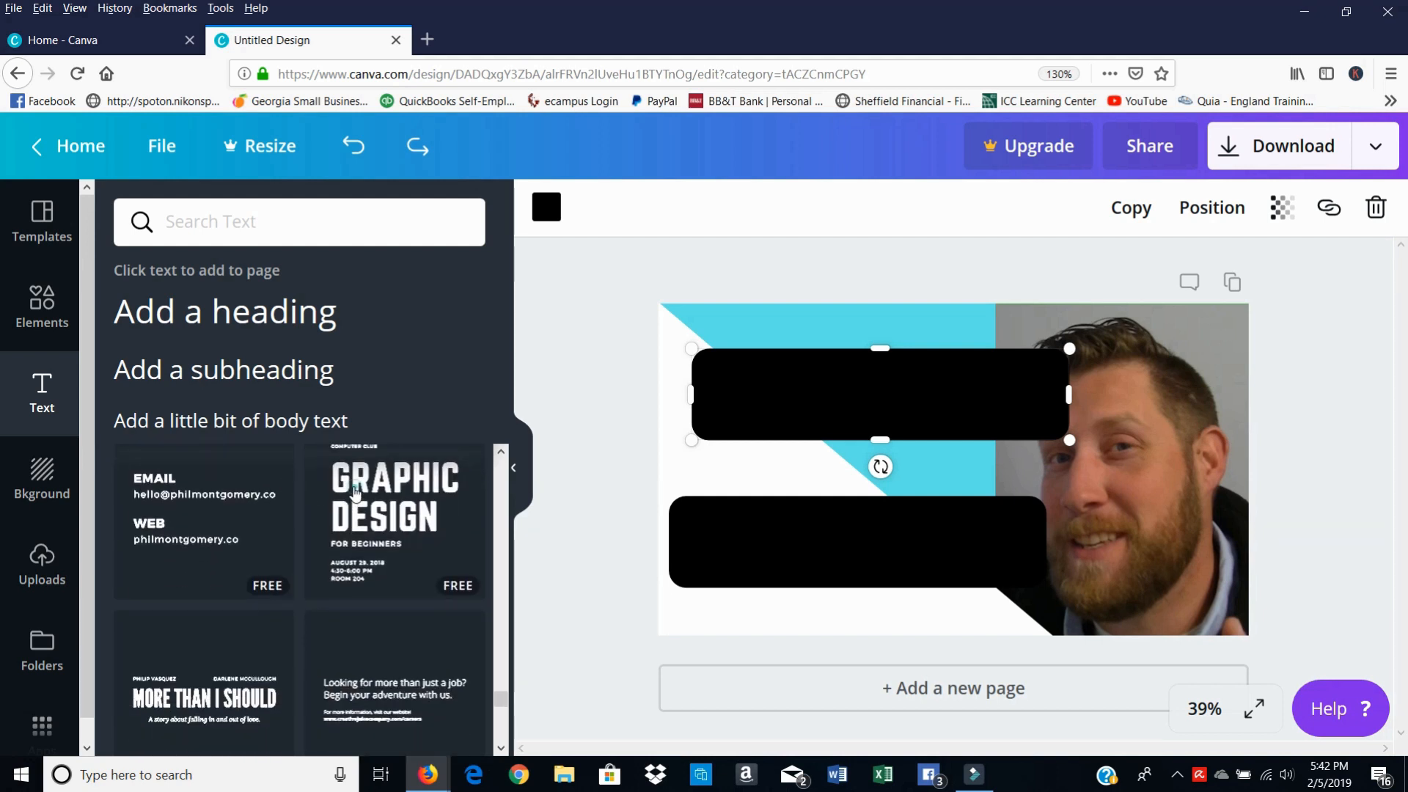
pyautogui.click(347, 481)
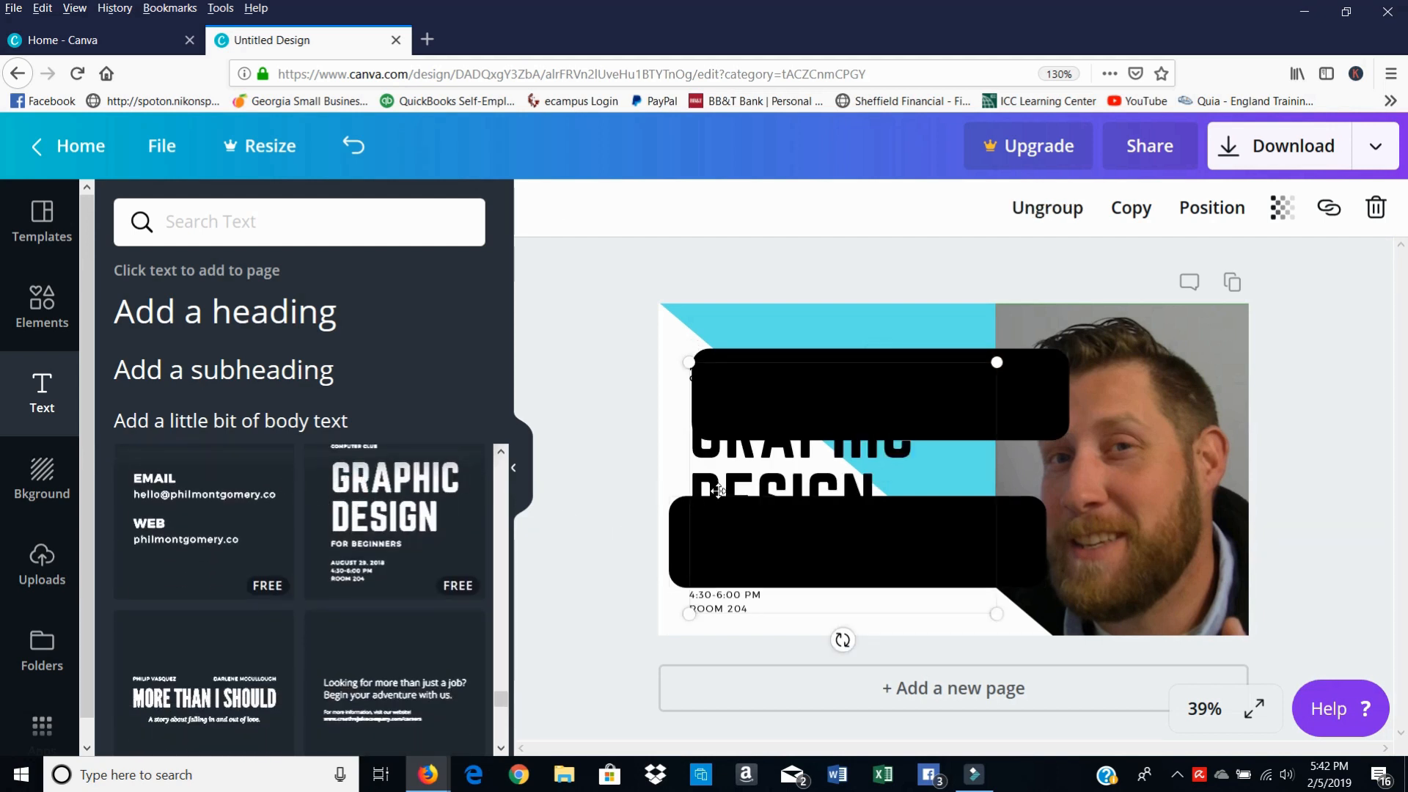
pyautogui.moveTo(715, 490); pyautogui.dragTo(1100, 509)
# Step: Delete the "Riverside High School Computer Club" and "For Beginners" lines from the text group
pyautogui.click(1102, 410)
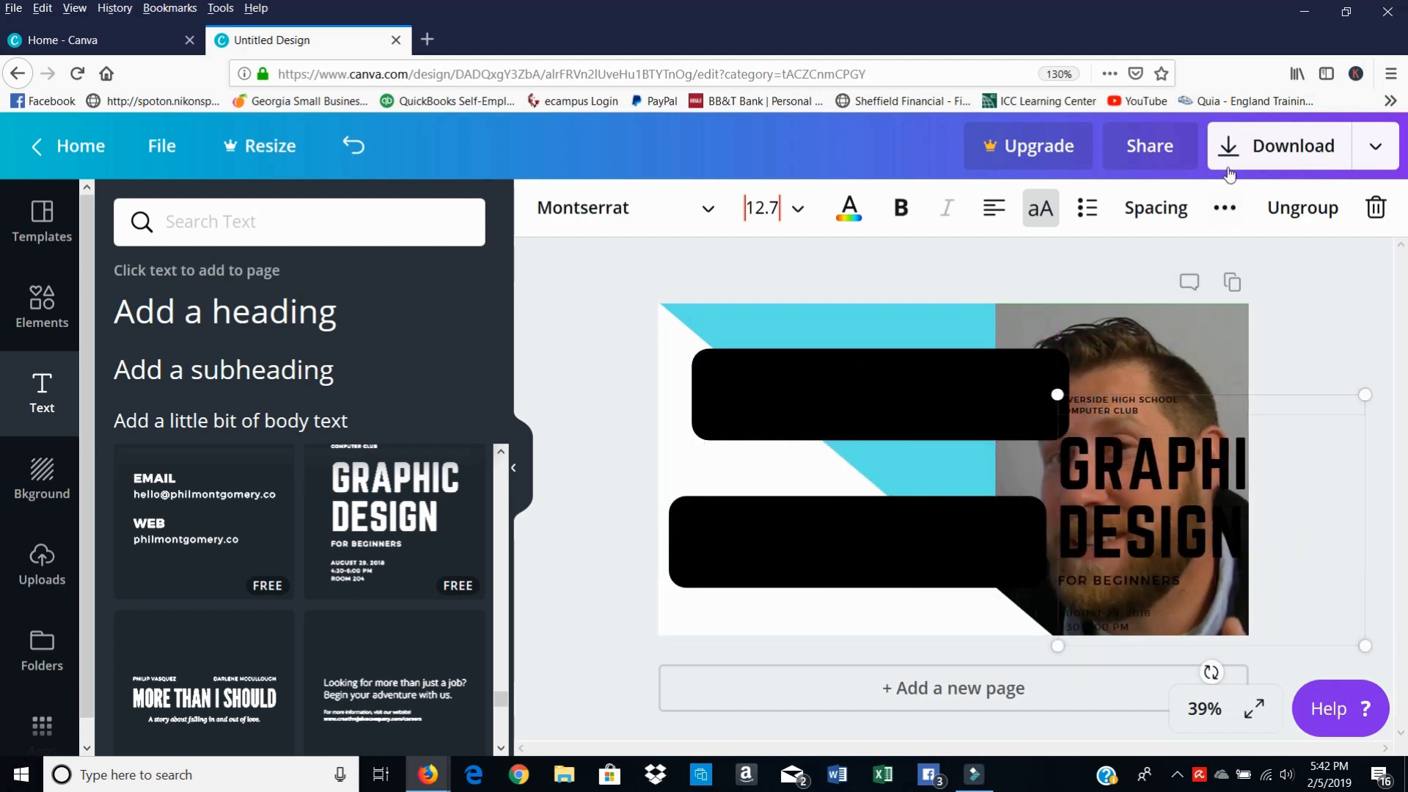
pyautogui.click(1375, 208)
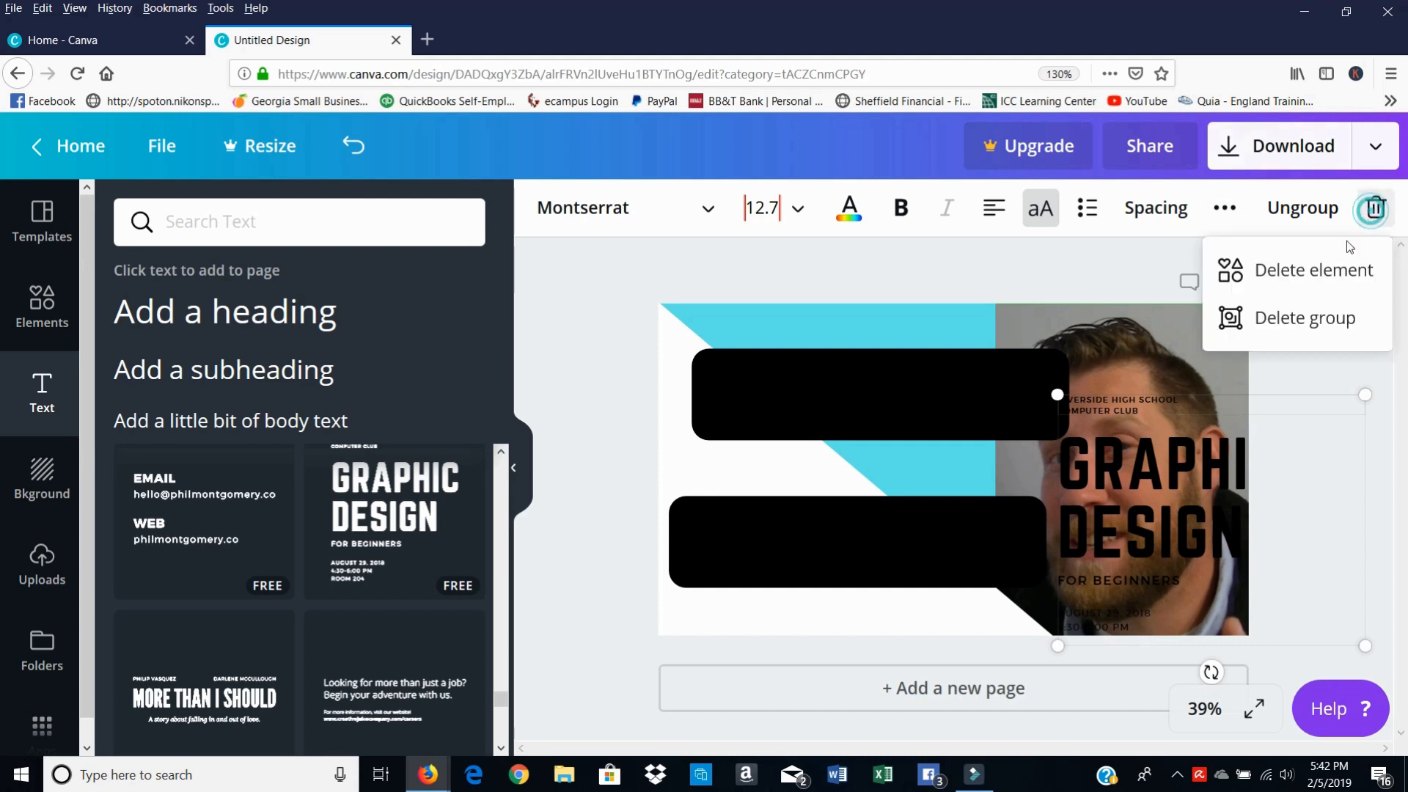
pyautogui.click(1264, 272)
pyautogui.click(1165, 579)
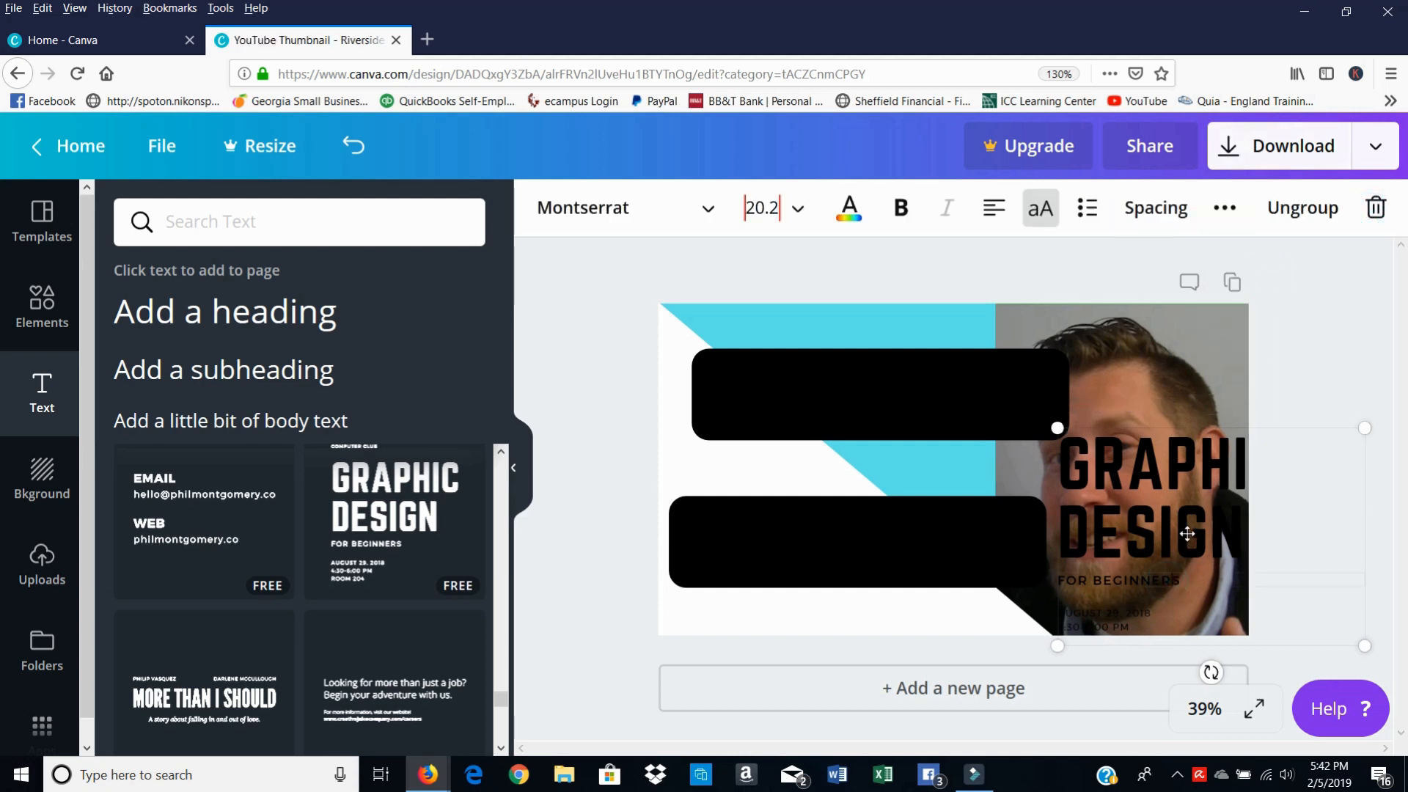
pyautogui.click(1374, 207)
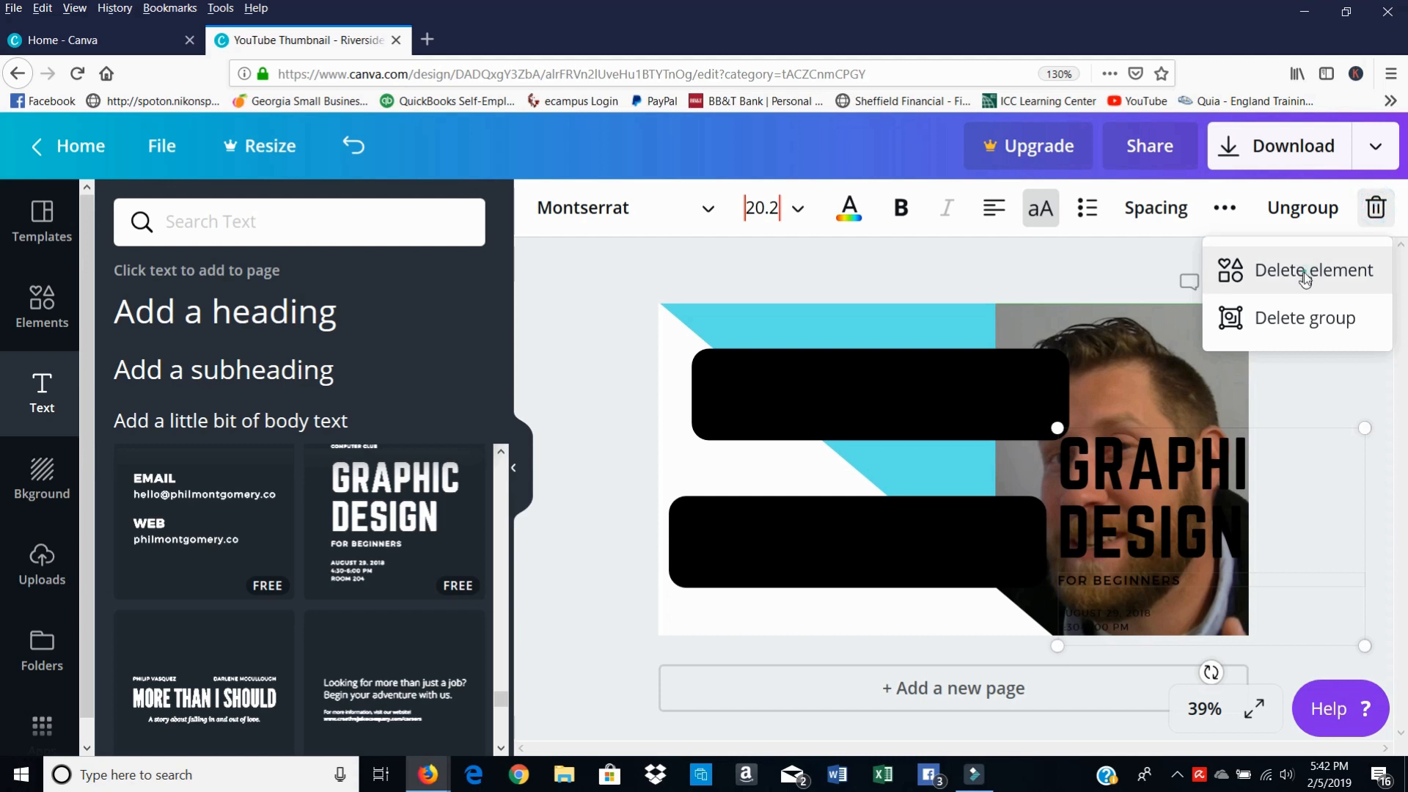
pyautogui.click(1239, 271)
# Step: Replace the "Graphic Design" heading in the text group with "CANVA"
pyautogui.click(1220, 458)
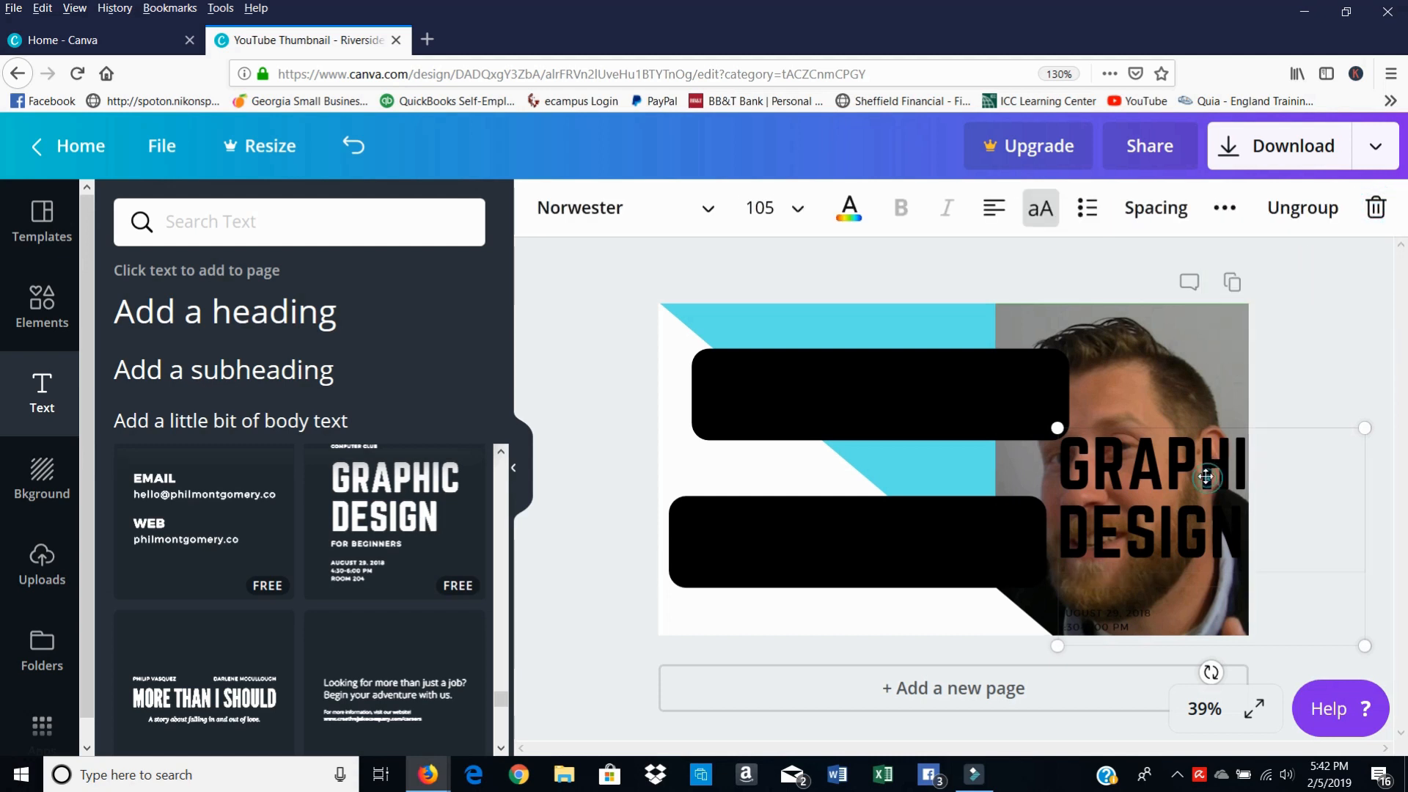
pyautogui.doubleClick(1250, 535)
pyautogui.click(1222, 532)
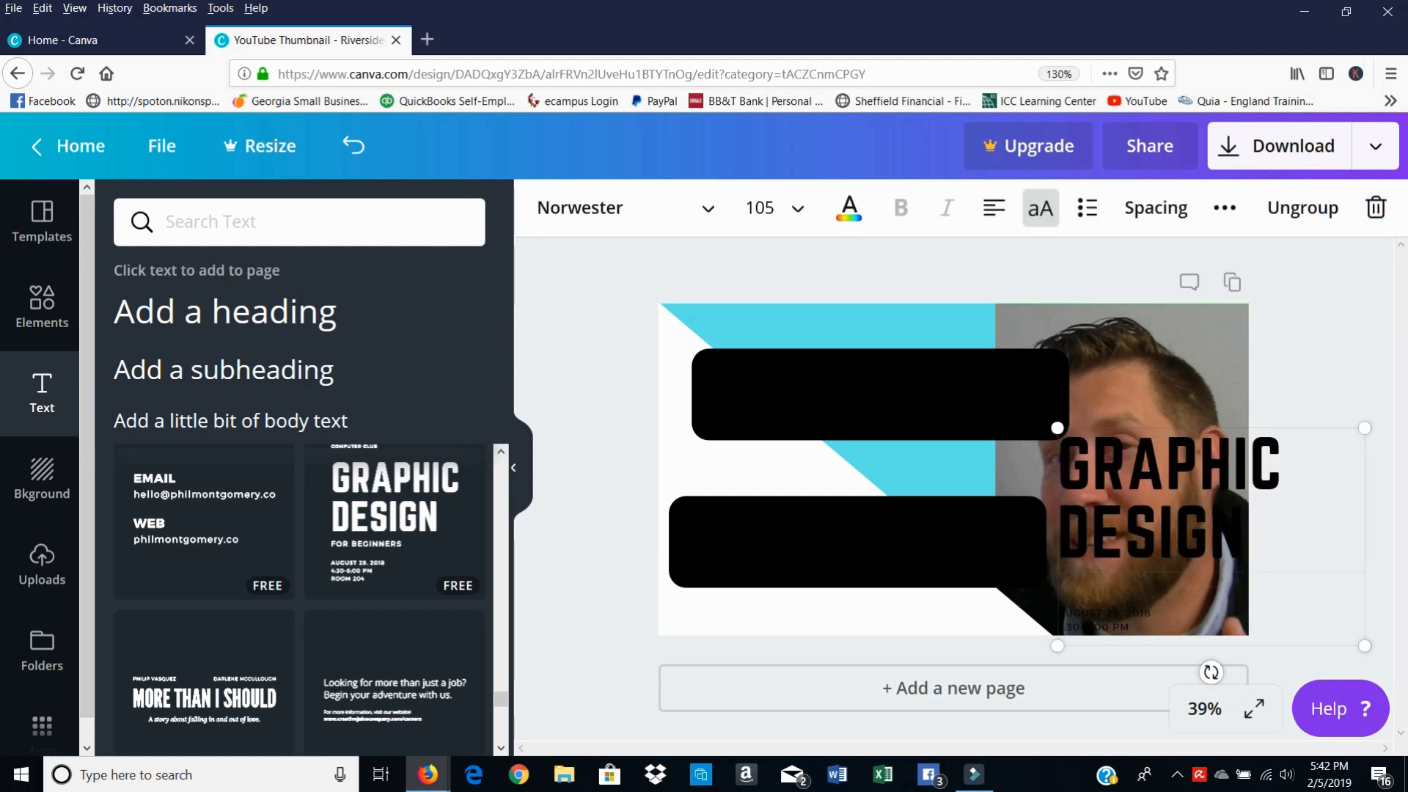
pyautogui.moveTo(1244, 532); pyautogui.dragTo(1092, 532)
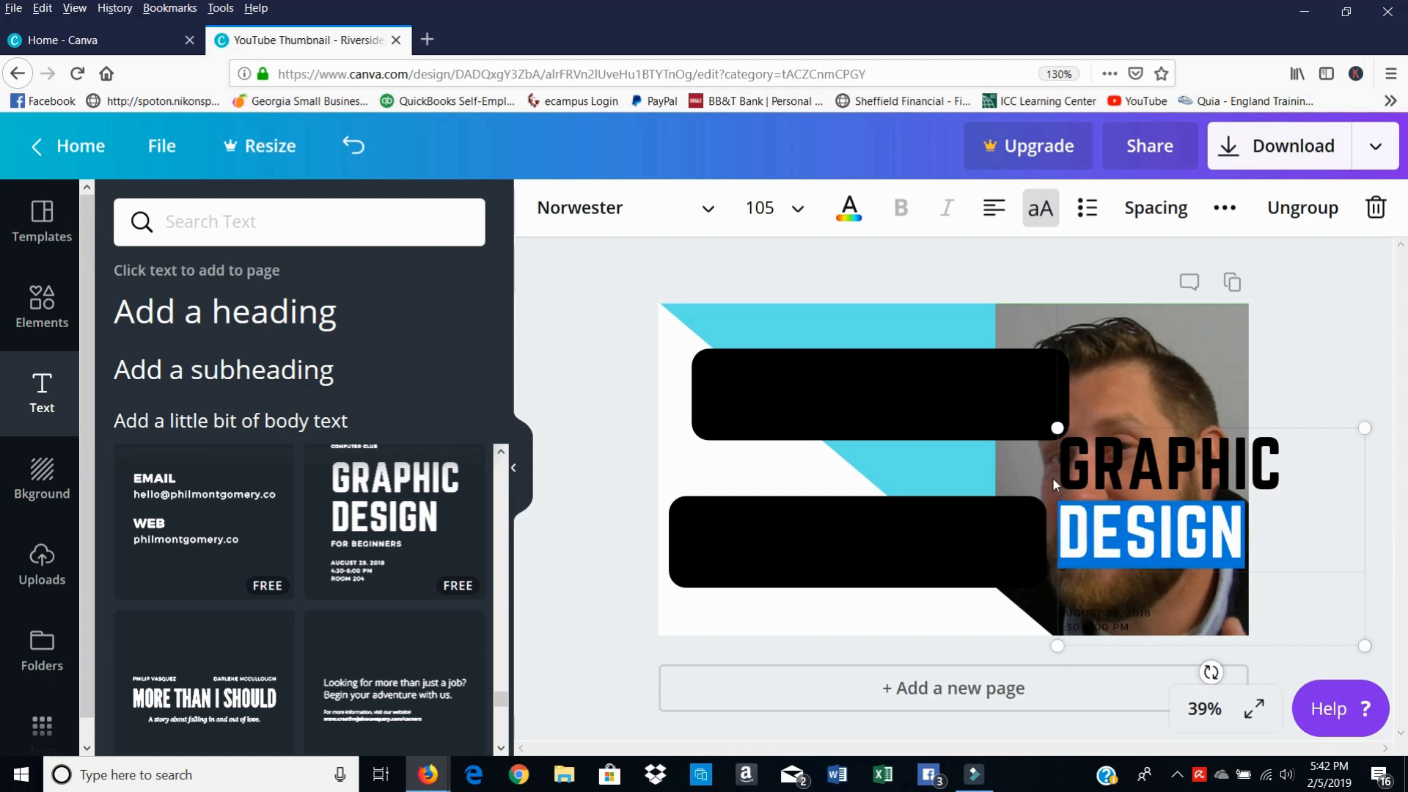
pyautogui.moveTo(1053, 477); pyautogui.dragTo(1065, 448)
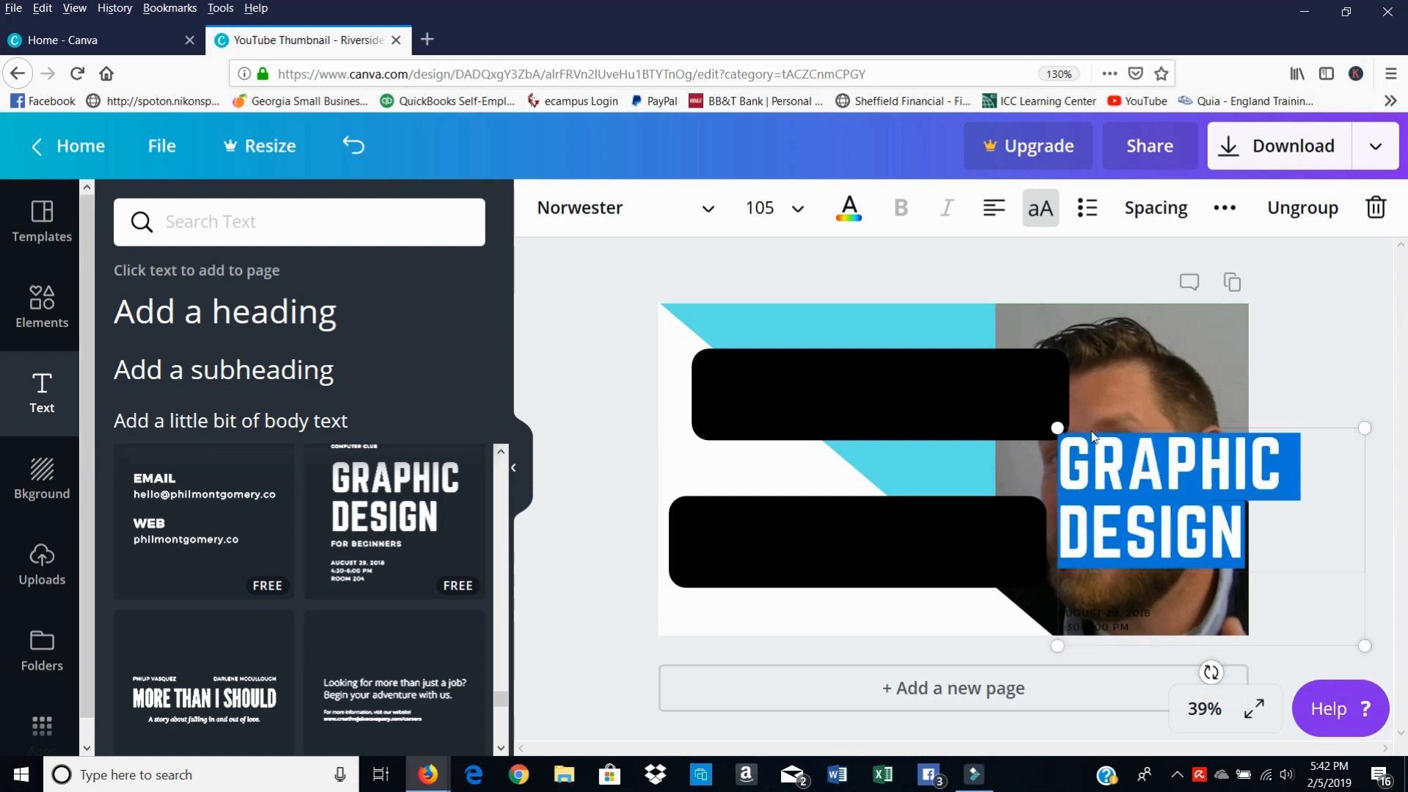
pyautogui.write('CANV')
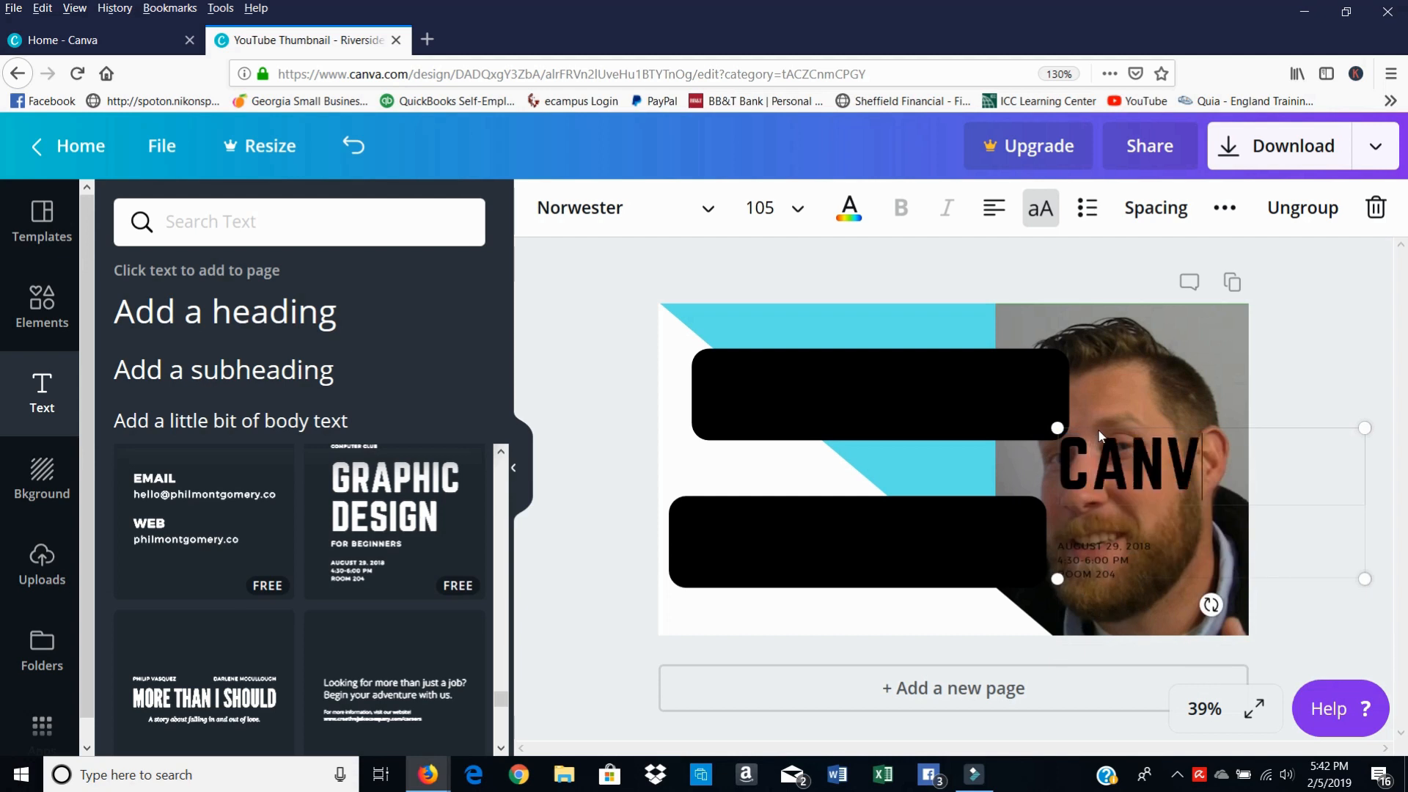
pyautogui.write('A')
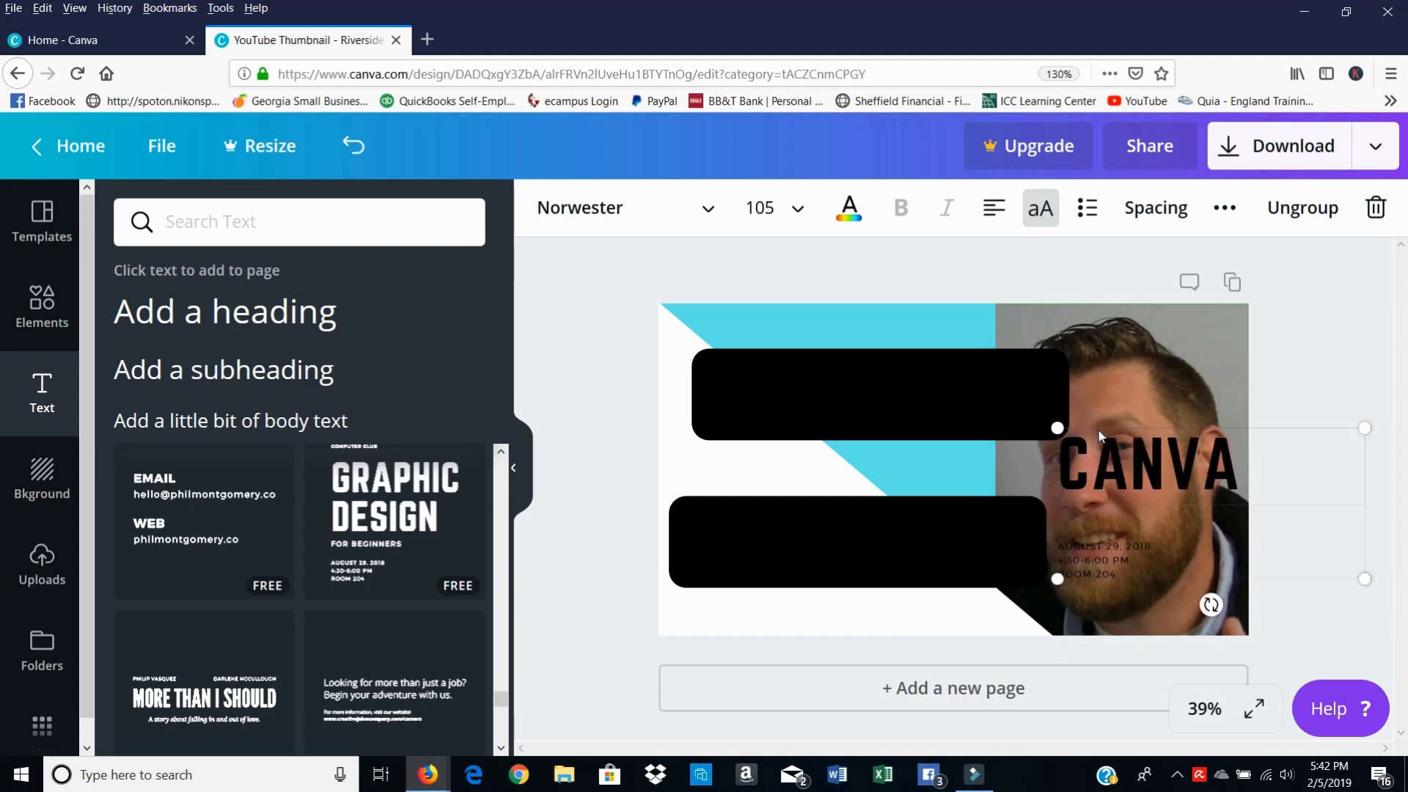
# Step: Delete the date, time and room text element below the CANVA heading
pyautogui.click(1162, 544)
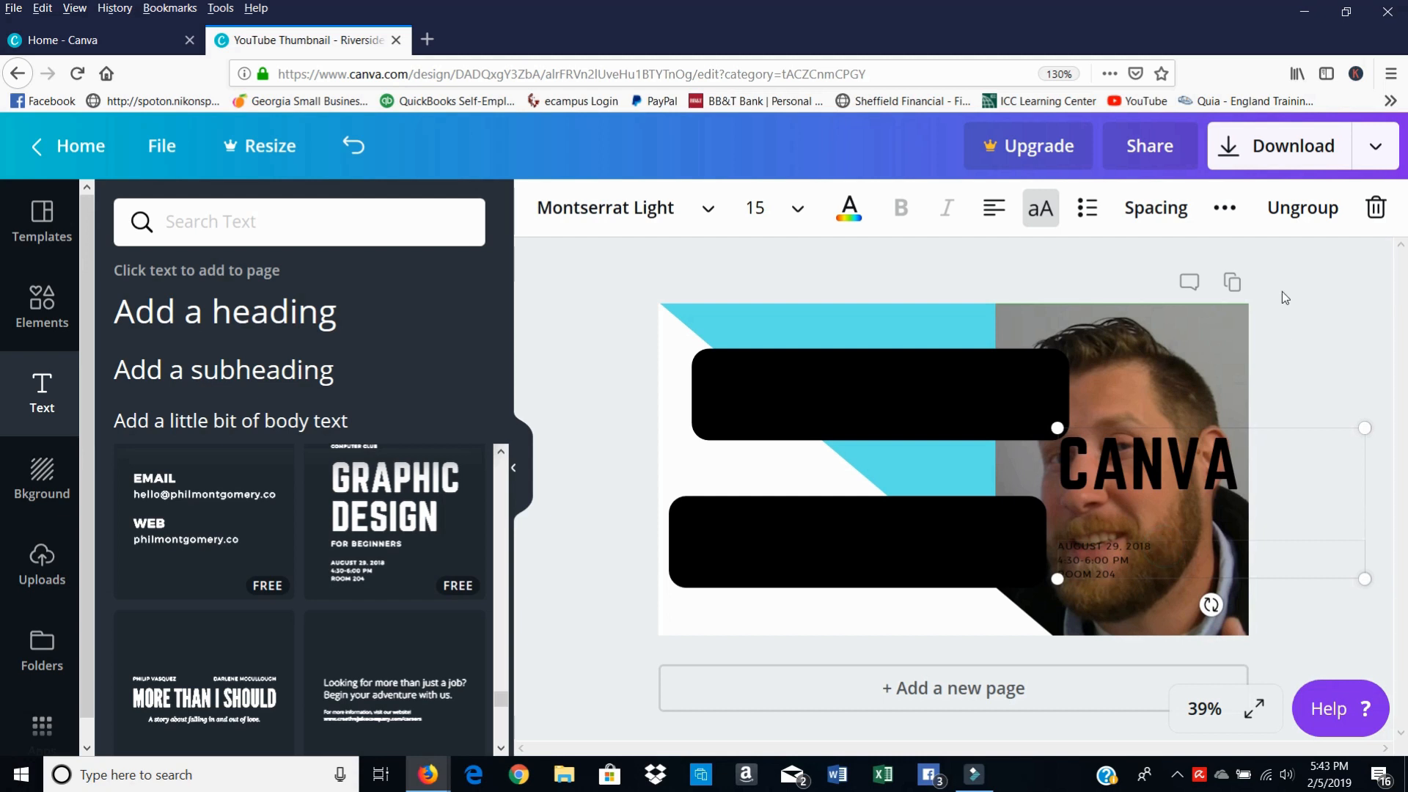
pyautogui.click(1389, 206)
pyautogui.click(1229, 276)
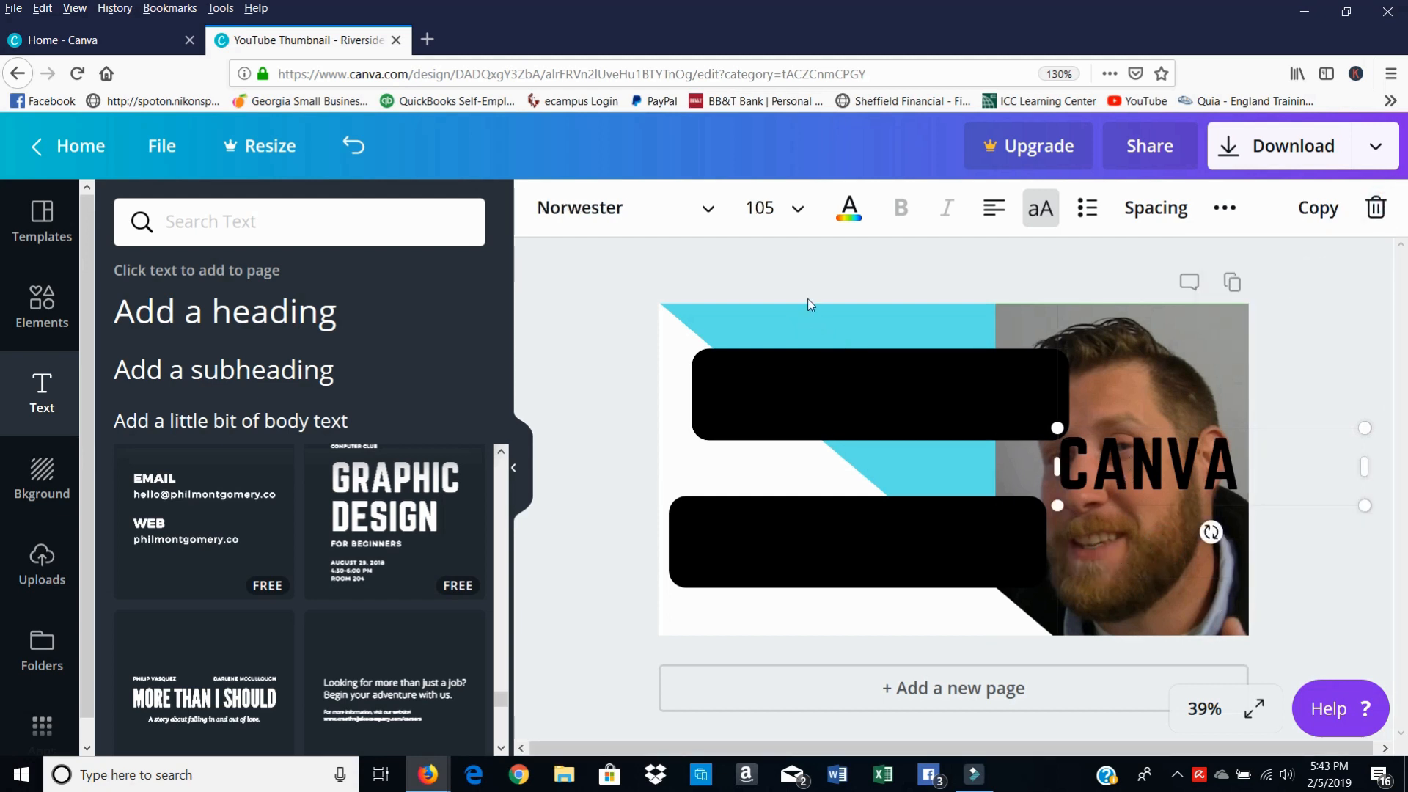
# Step: Colour the CANVA title white and move it onto the lower black rounded bar
pyautogui.click(849, 212)
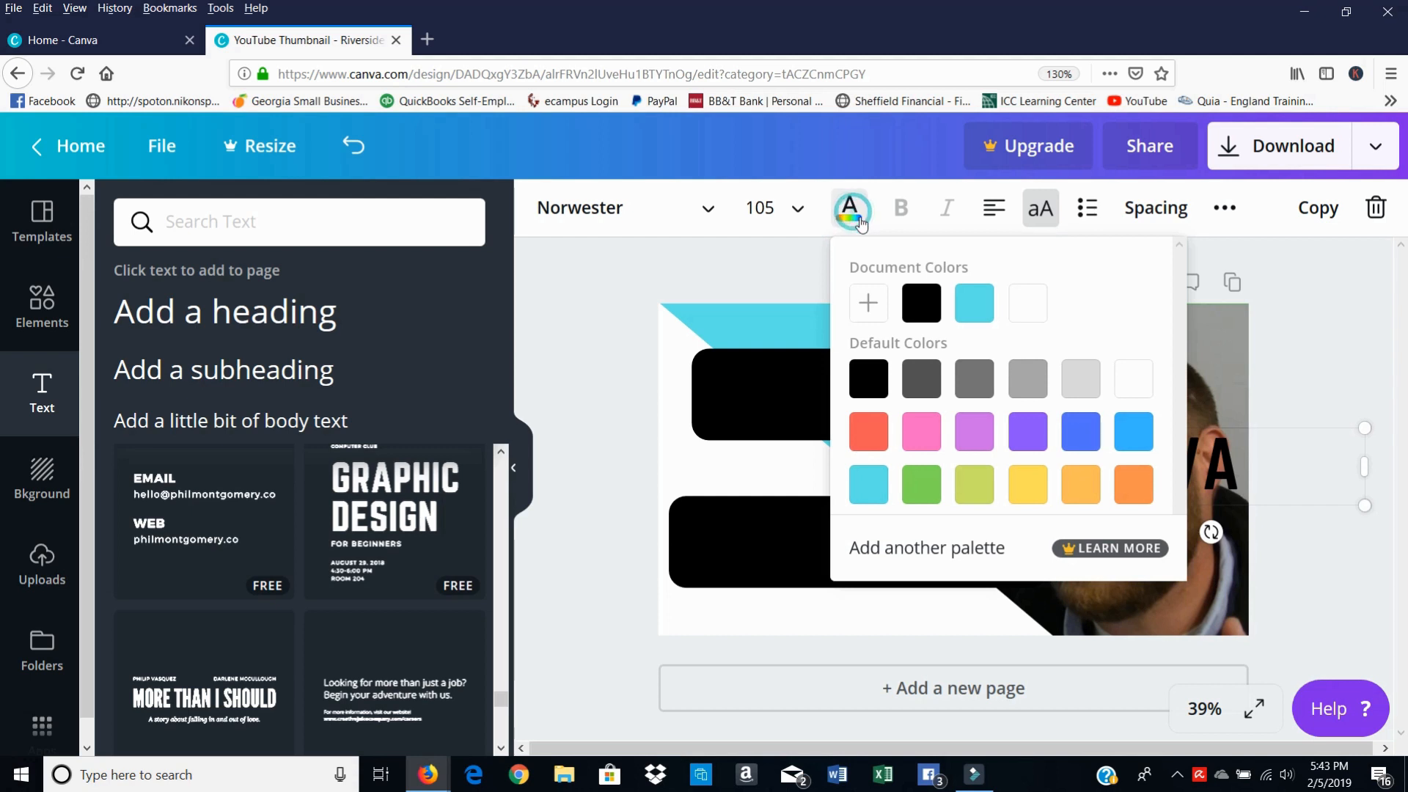
pyautogui.click(1042, 318)
pyautogui.click(1258, 438)
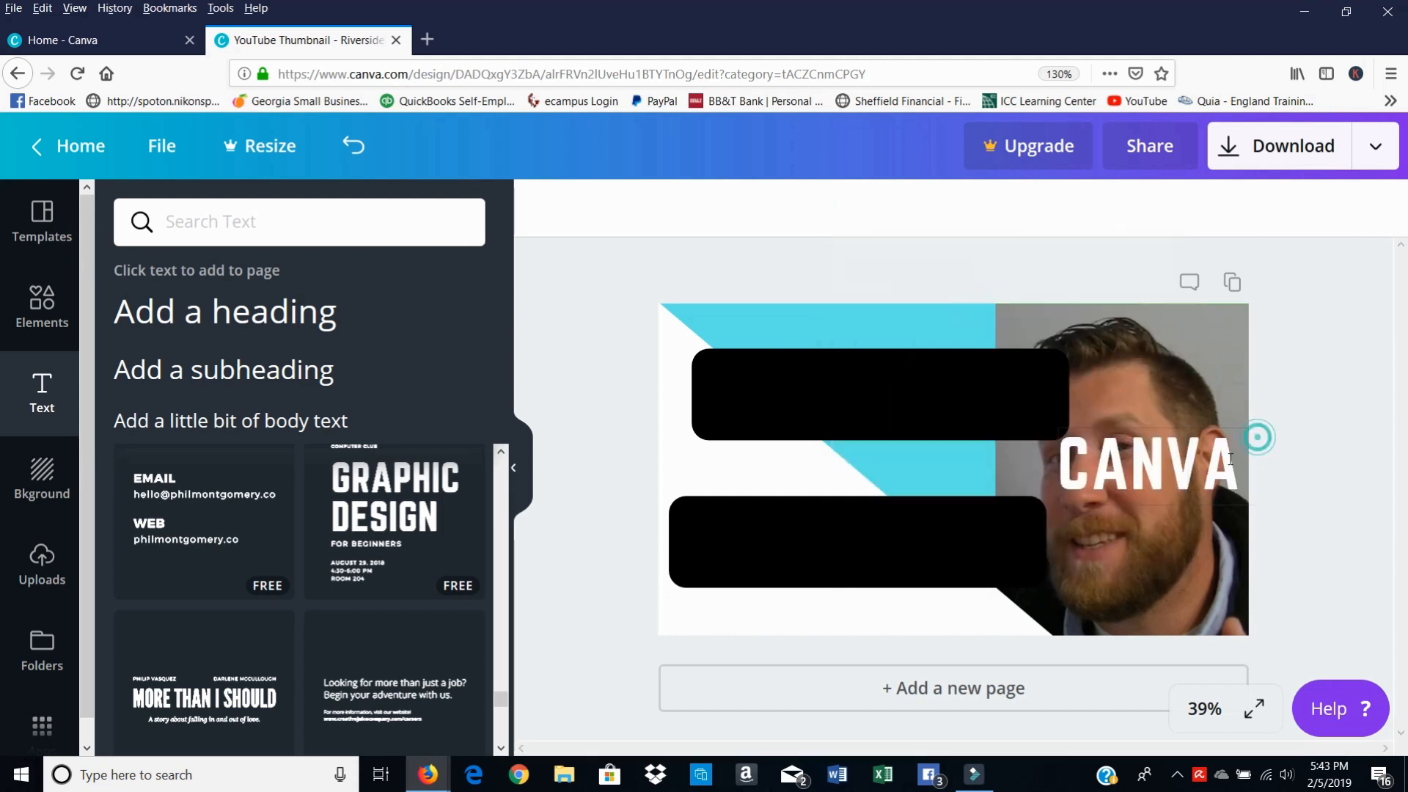
pyautogui.moveTo(1214, 464); pyautogui.dragTo(917, 538)
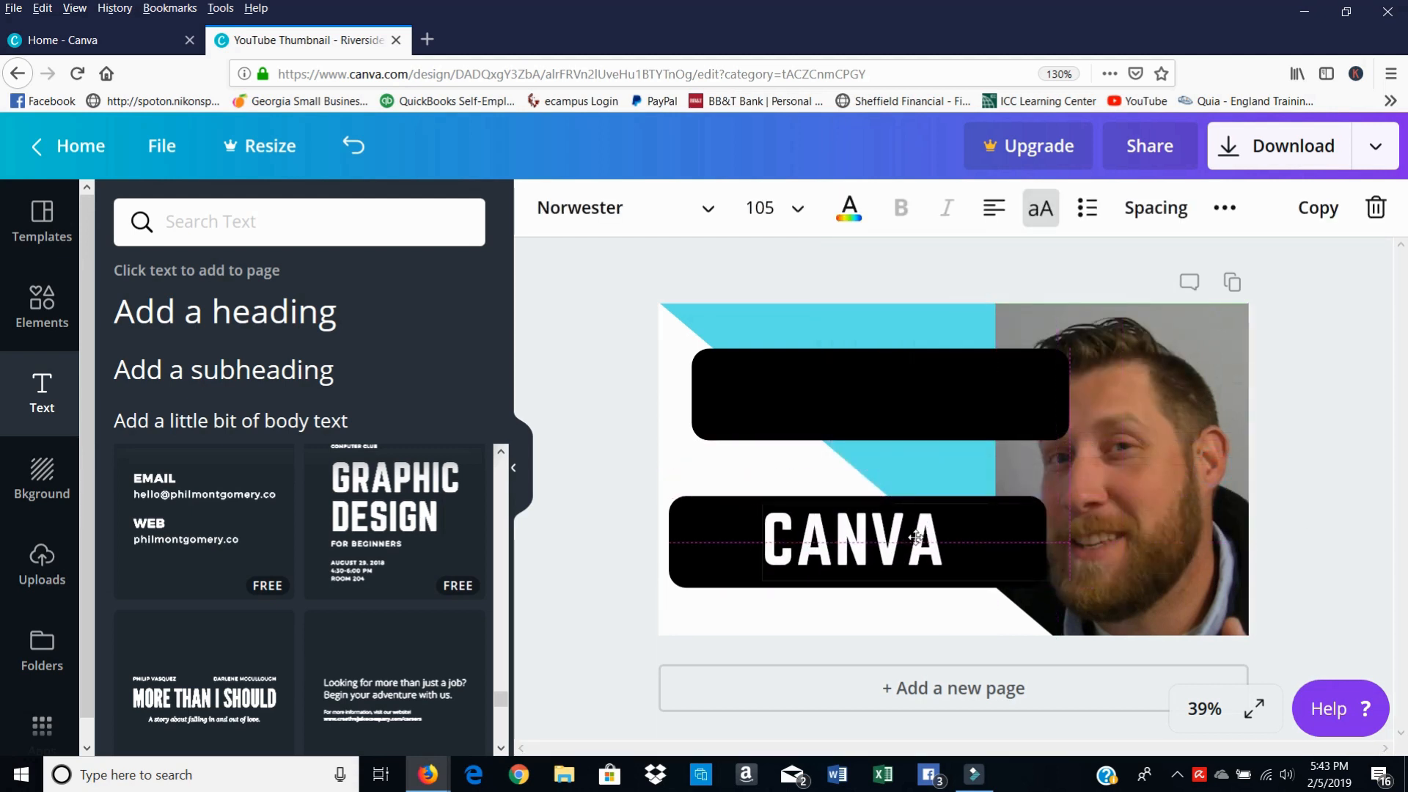
# Step: Tighten the CANVA text box, enlarge the title to about size 152 and centre it on the lower black bar
pyautogui.moveTo(1063, 541); pyautogui.dragTo(953, 541)
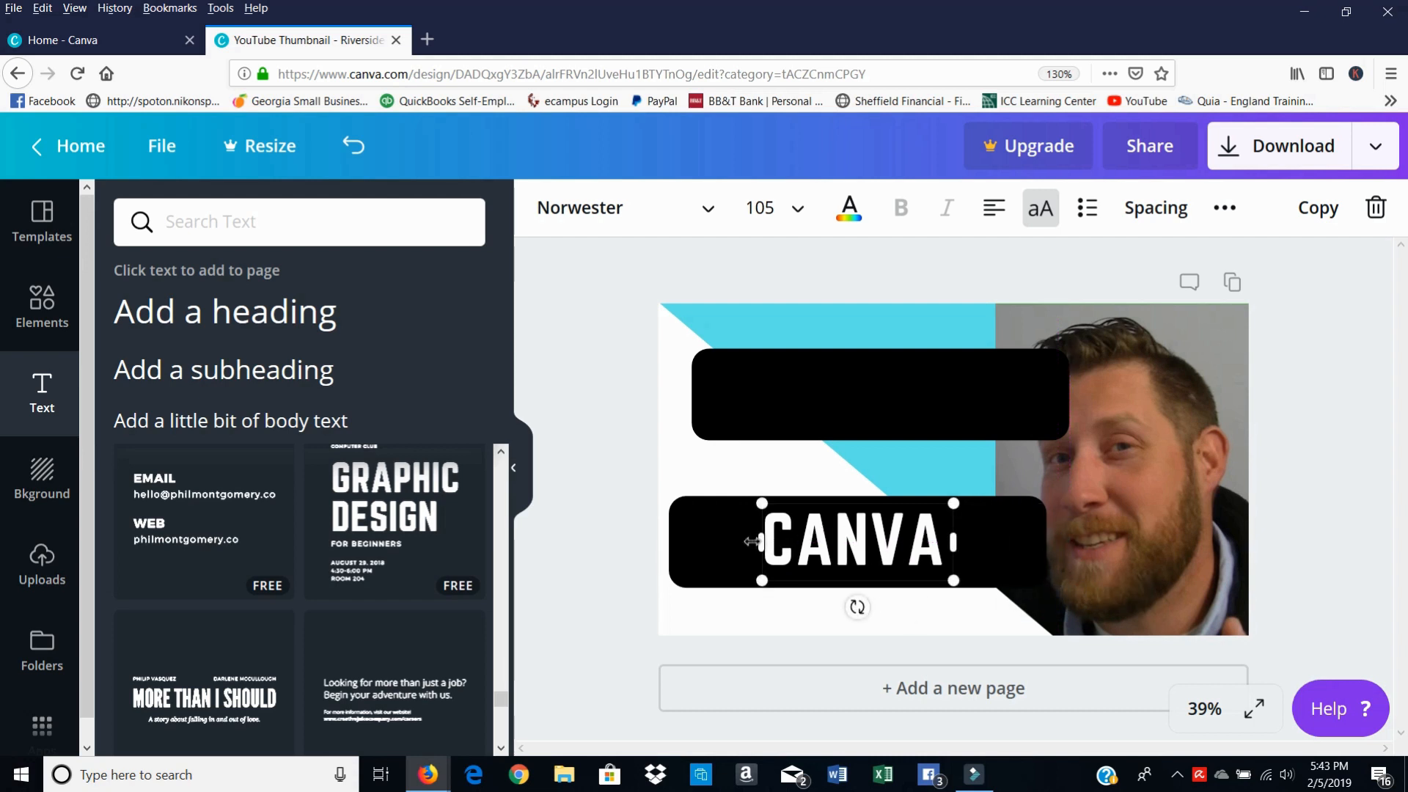
pyautogui.moveTo(751, 543); pyautogui.dragTo(692, 542)
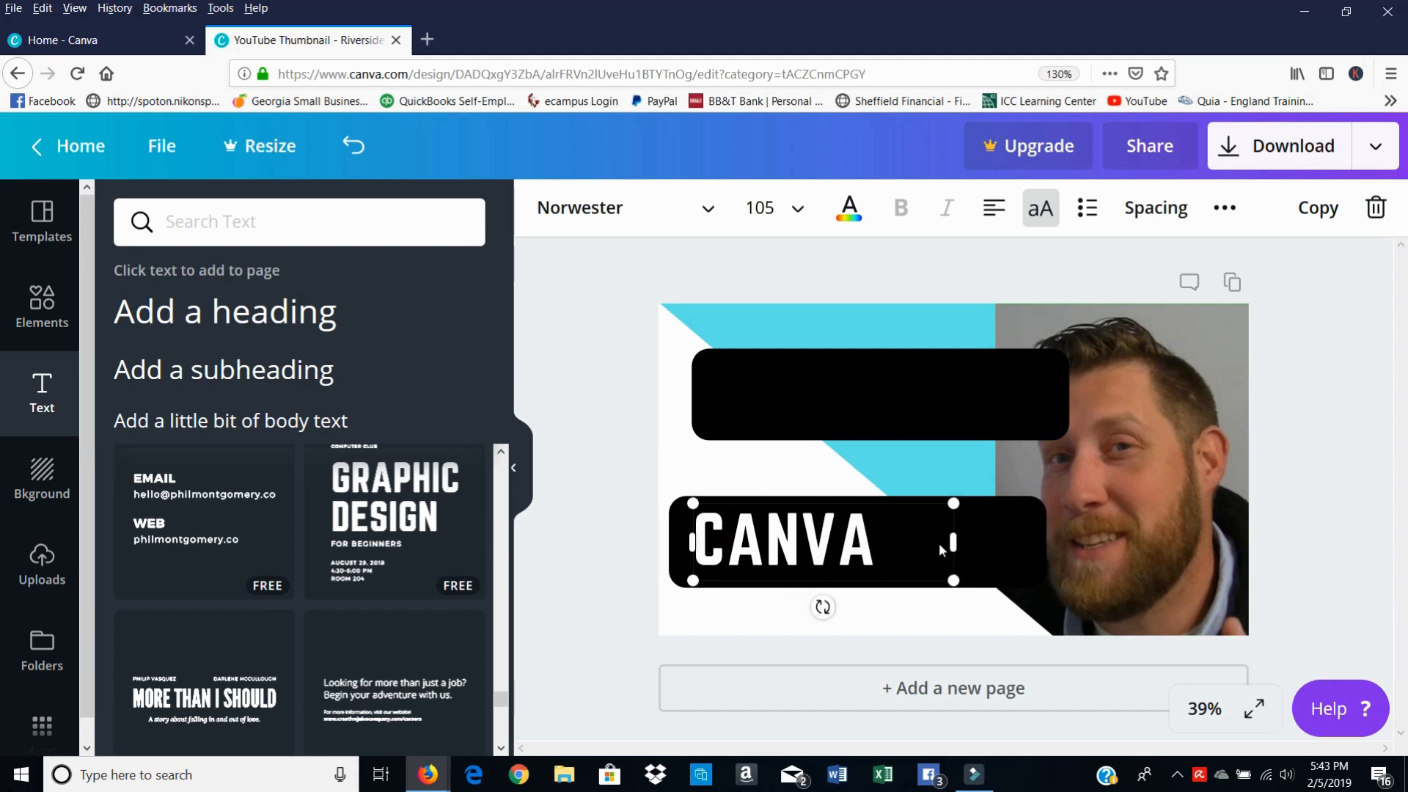
pyautogui.moveTo(951, 541); pyautogui.dragTo(975, 597)
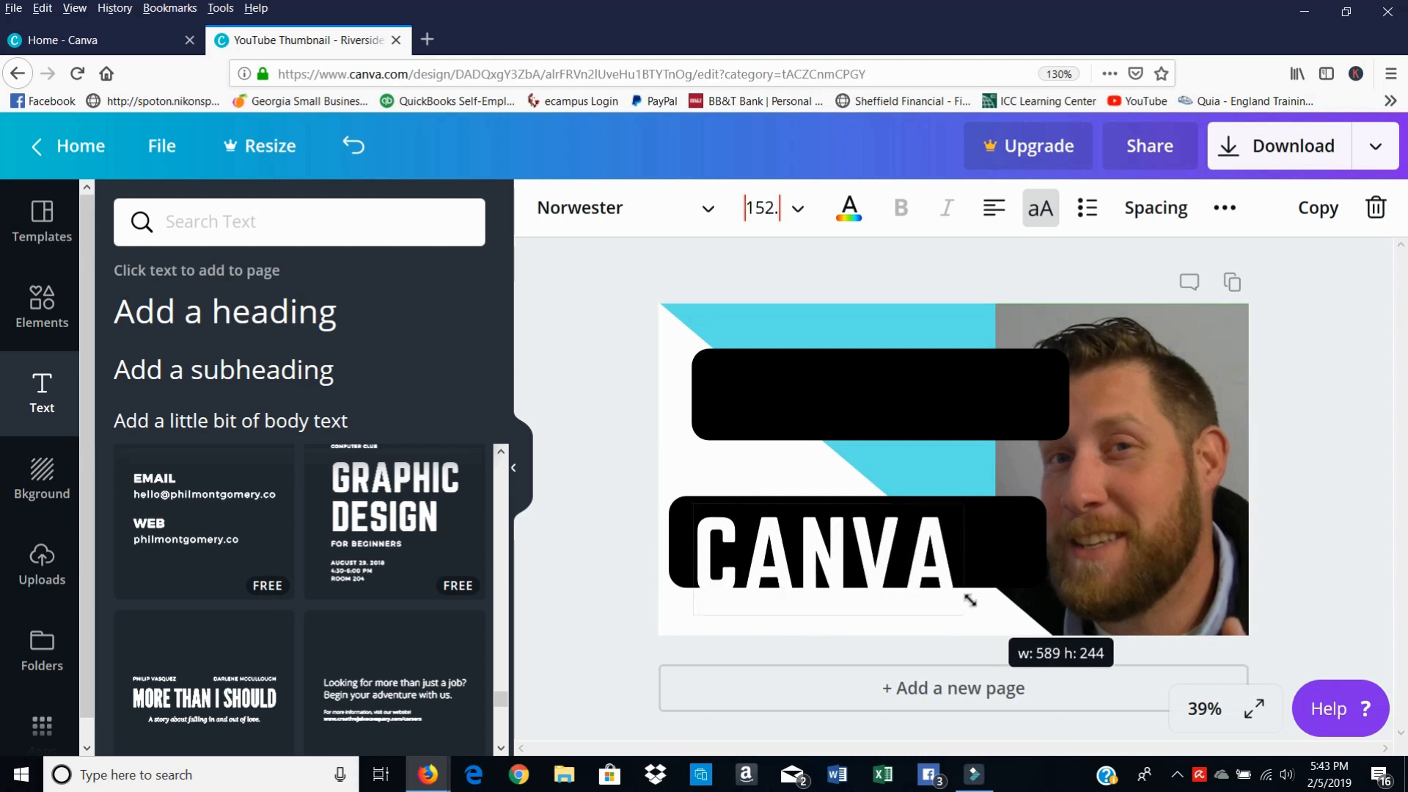
pyautogui.moveTo(912, 543); pyautogui.dragTo(929, 546)
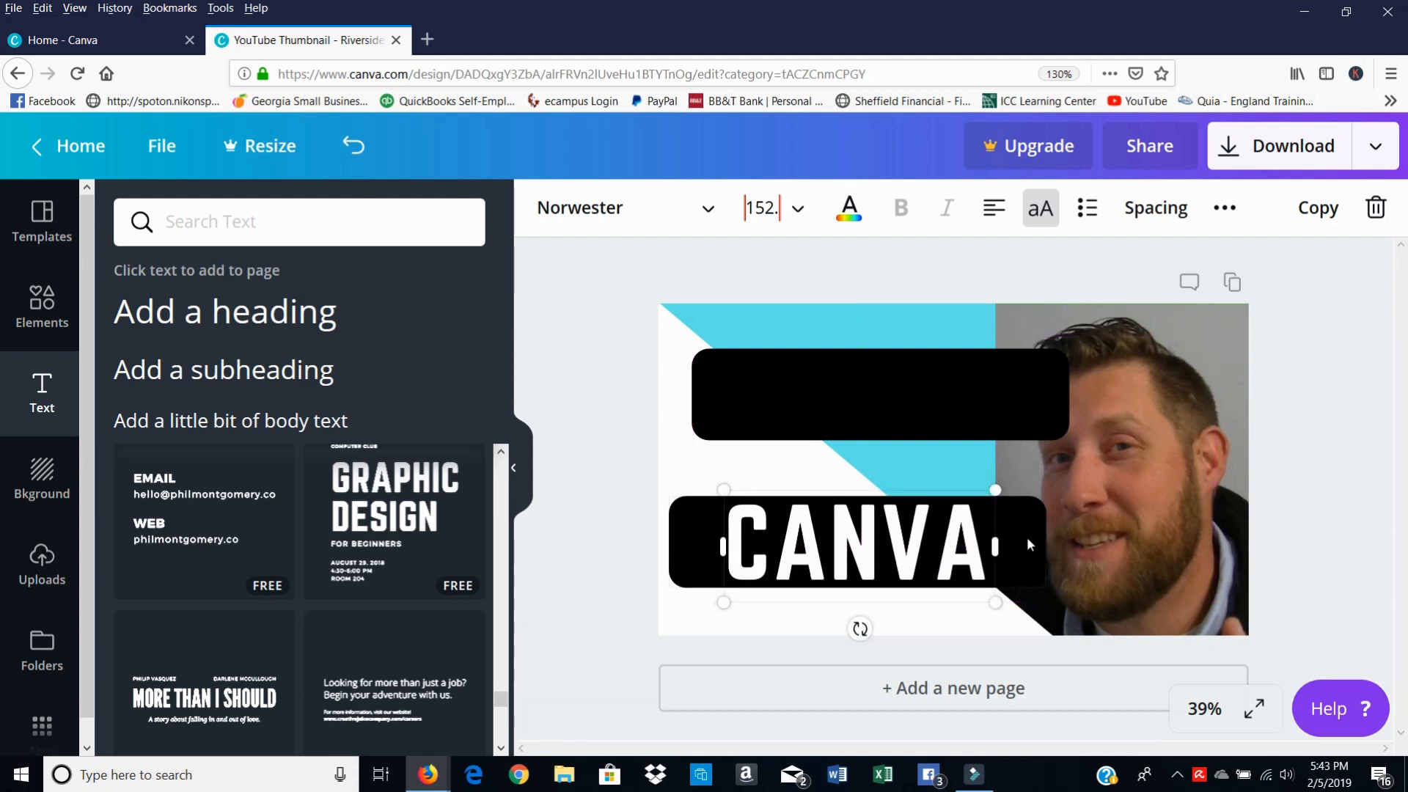
# Step: Shorten the lower black bar from both ends to fit the CANVA title and move the upper bar down just above it
pyautogui.click(1046, 547)
pyautogui.moveTo(1046, 555); pyautogui.dragTo(995, 555)
pyautogui.moveTo(657, 542); pyautogui.dragTo(704, 542)
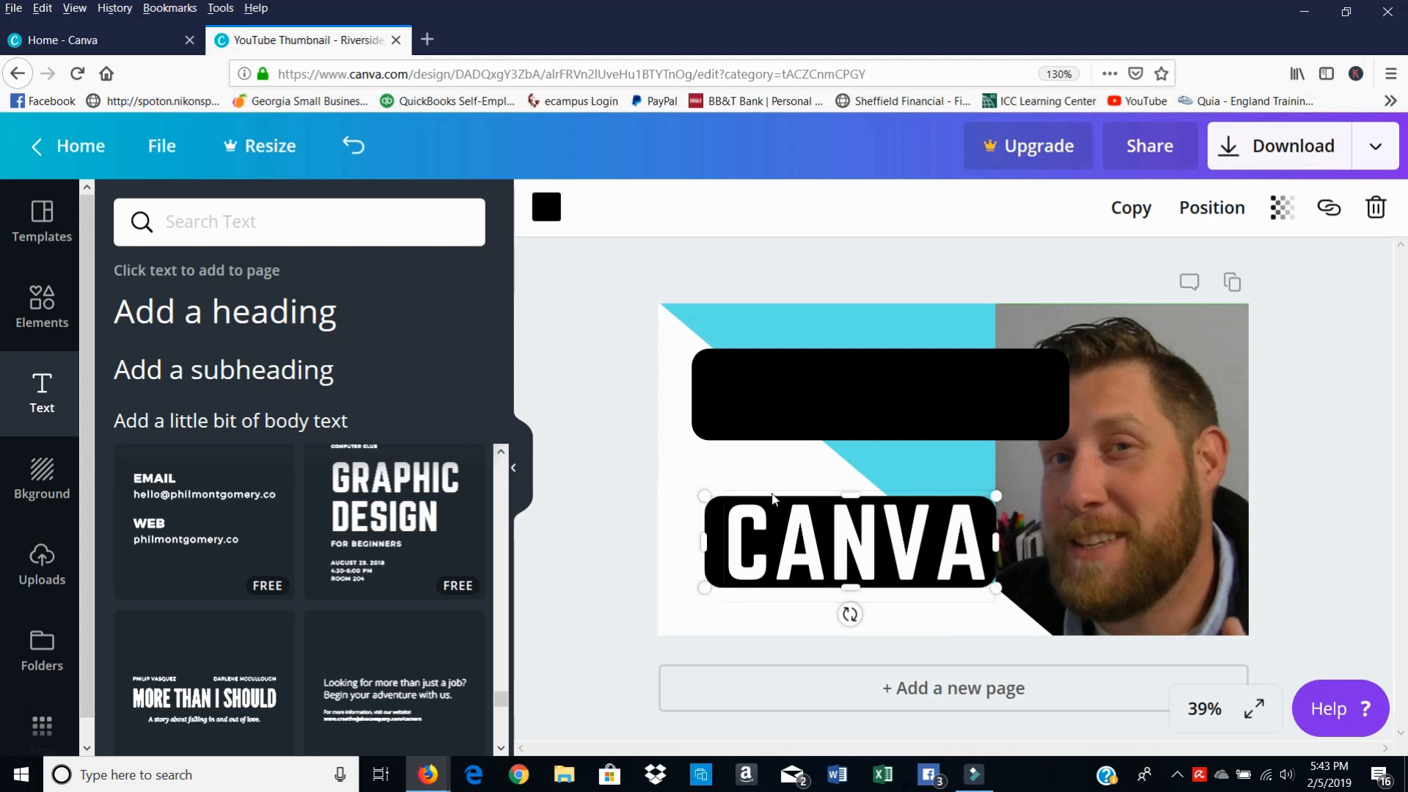
pyautogui.moveTo(872, 394); pyautogui.dragTo(846, 434)
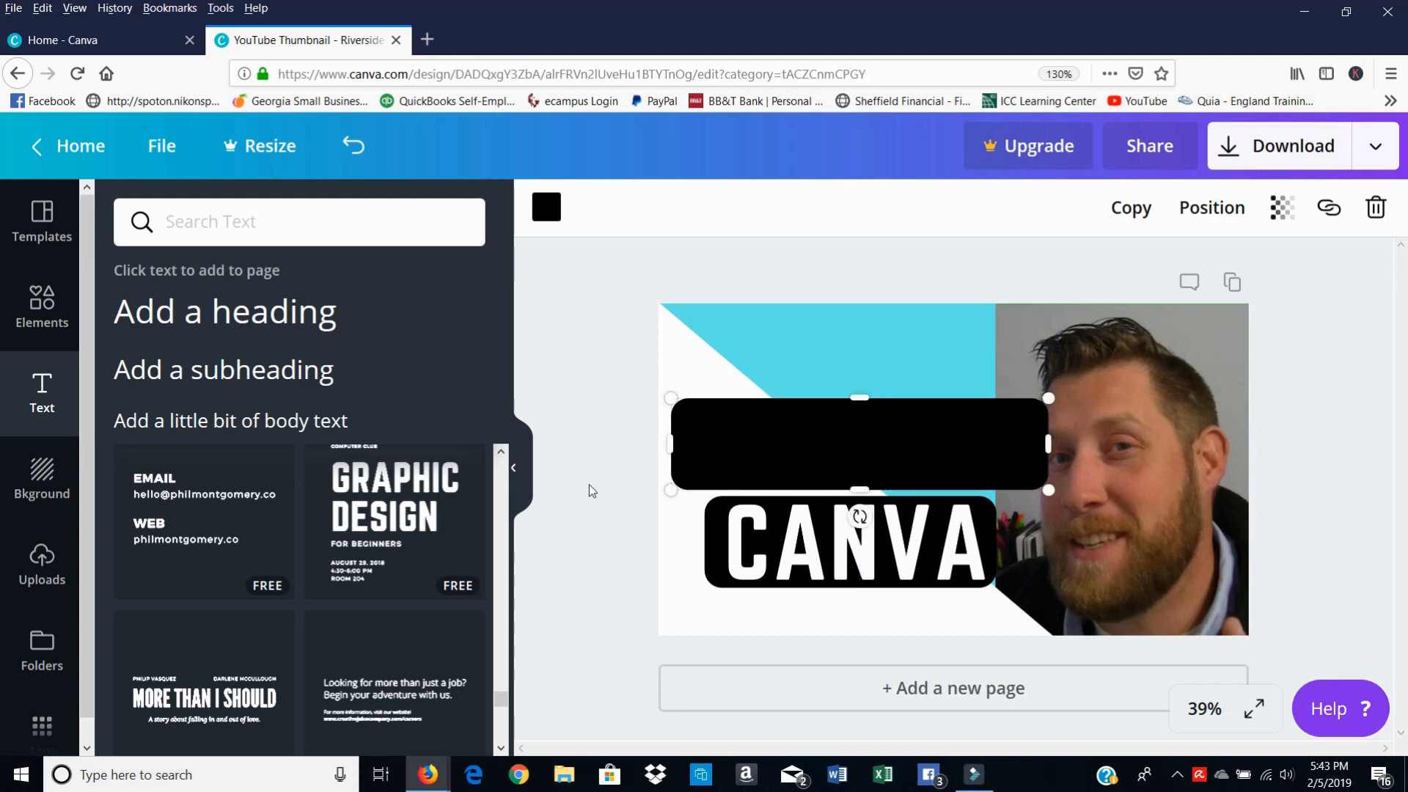
# Step: Add the free "Employee of the Month Certificate" text layout and colour its CERTIFICATE line white
pyautogui.scroll(-10, 264, 600)
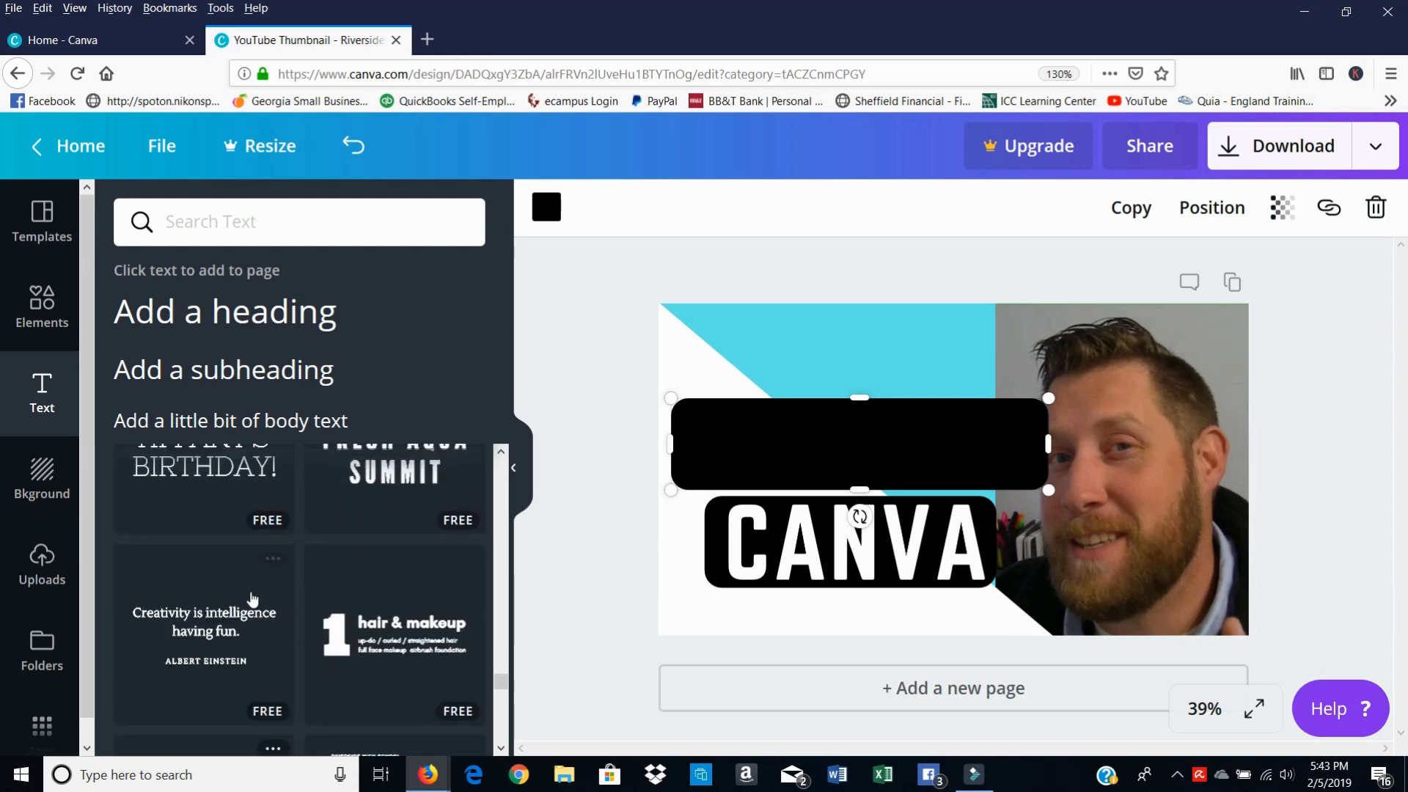
pyautogui.scroll(5, 250, 598)
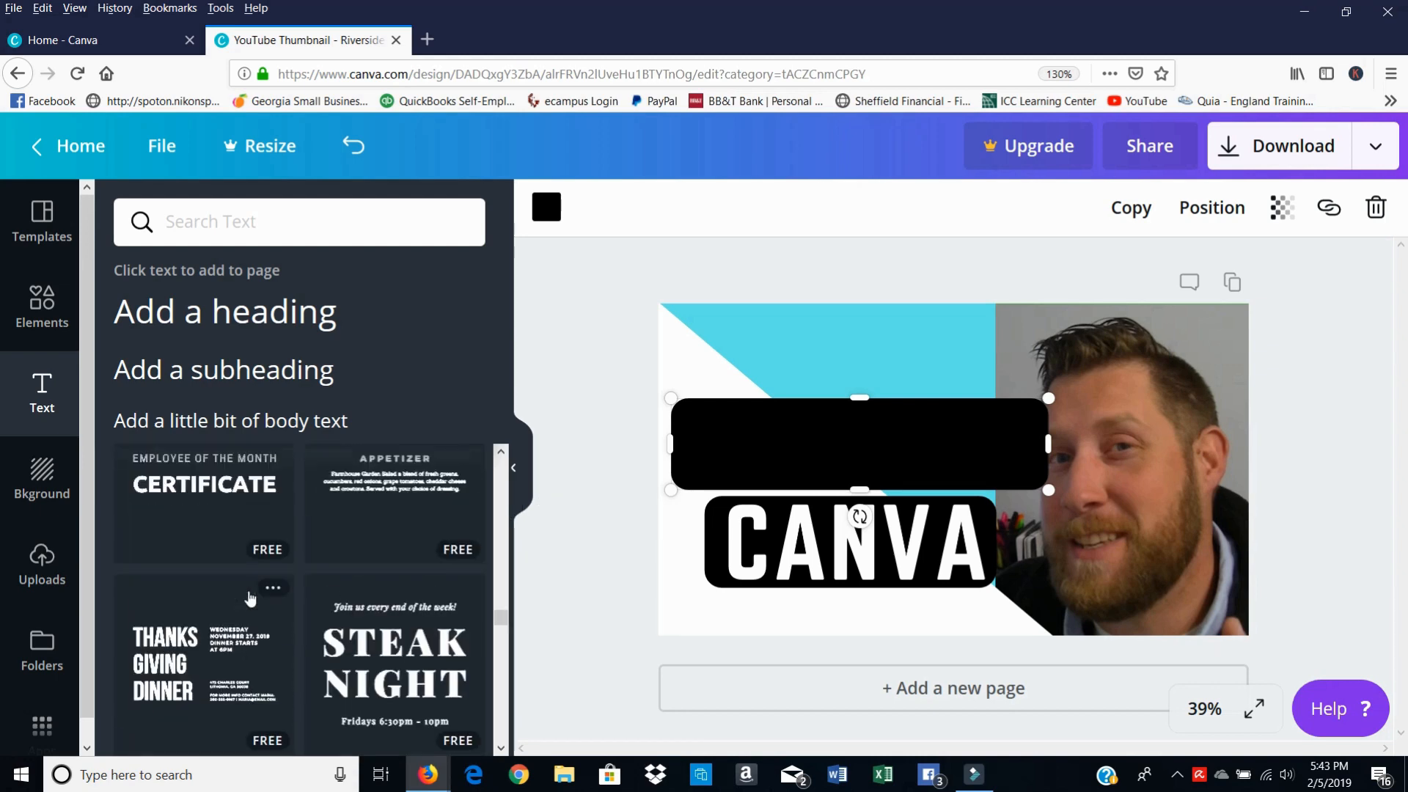
pyautogui.click(241, 580)
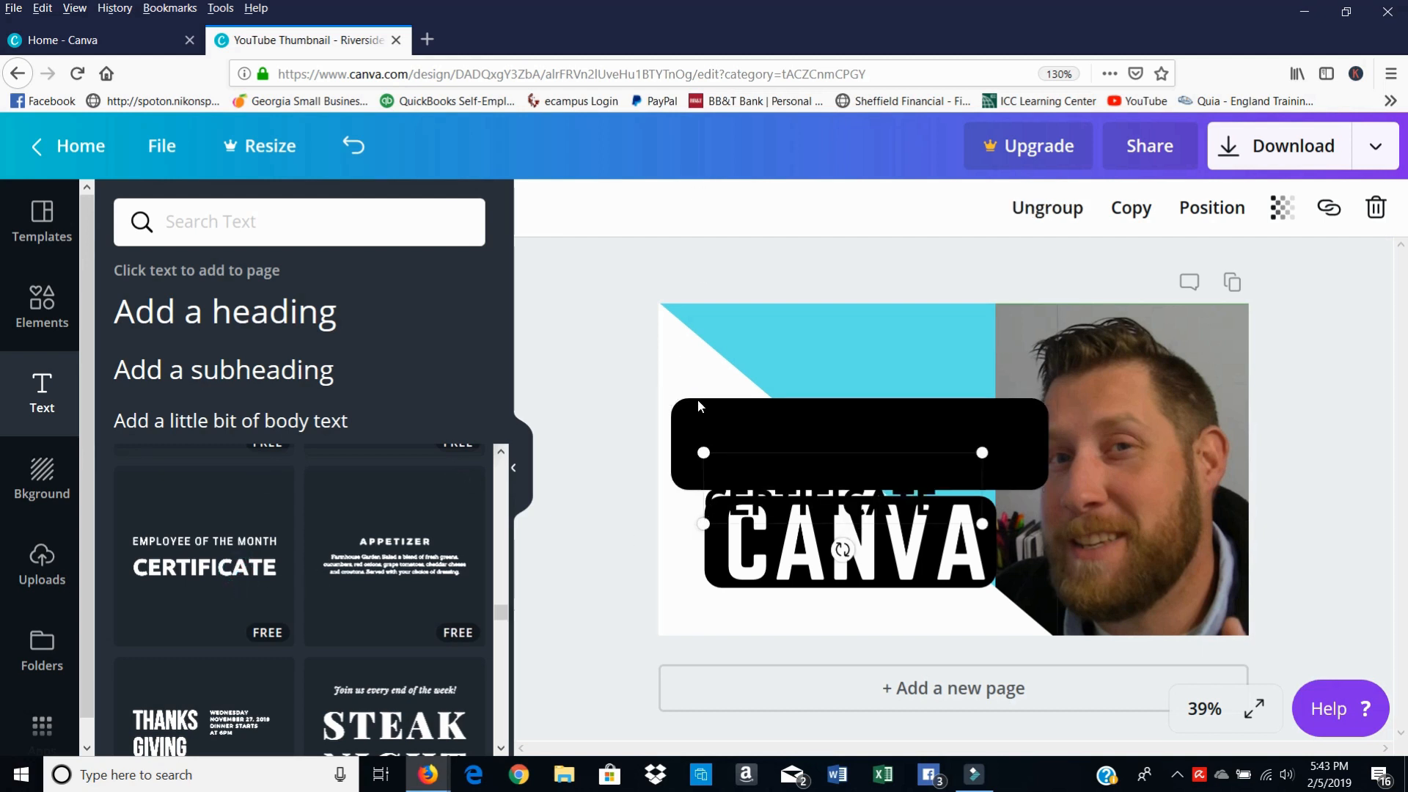
pyautogui.click(719, 501)
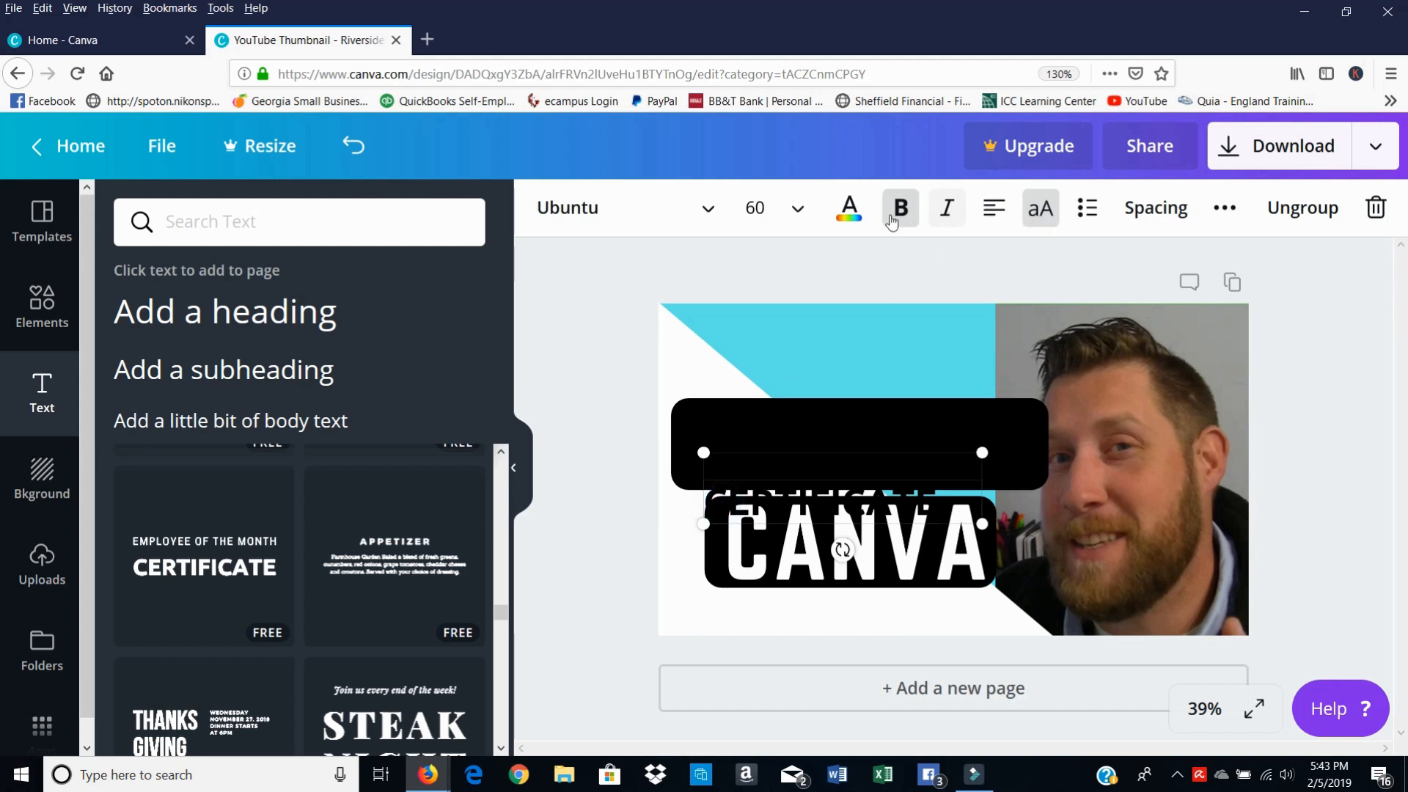
pyautogui.click(850, 209)
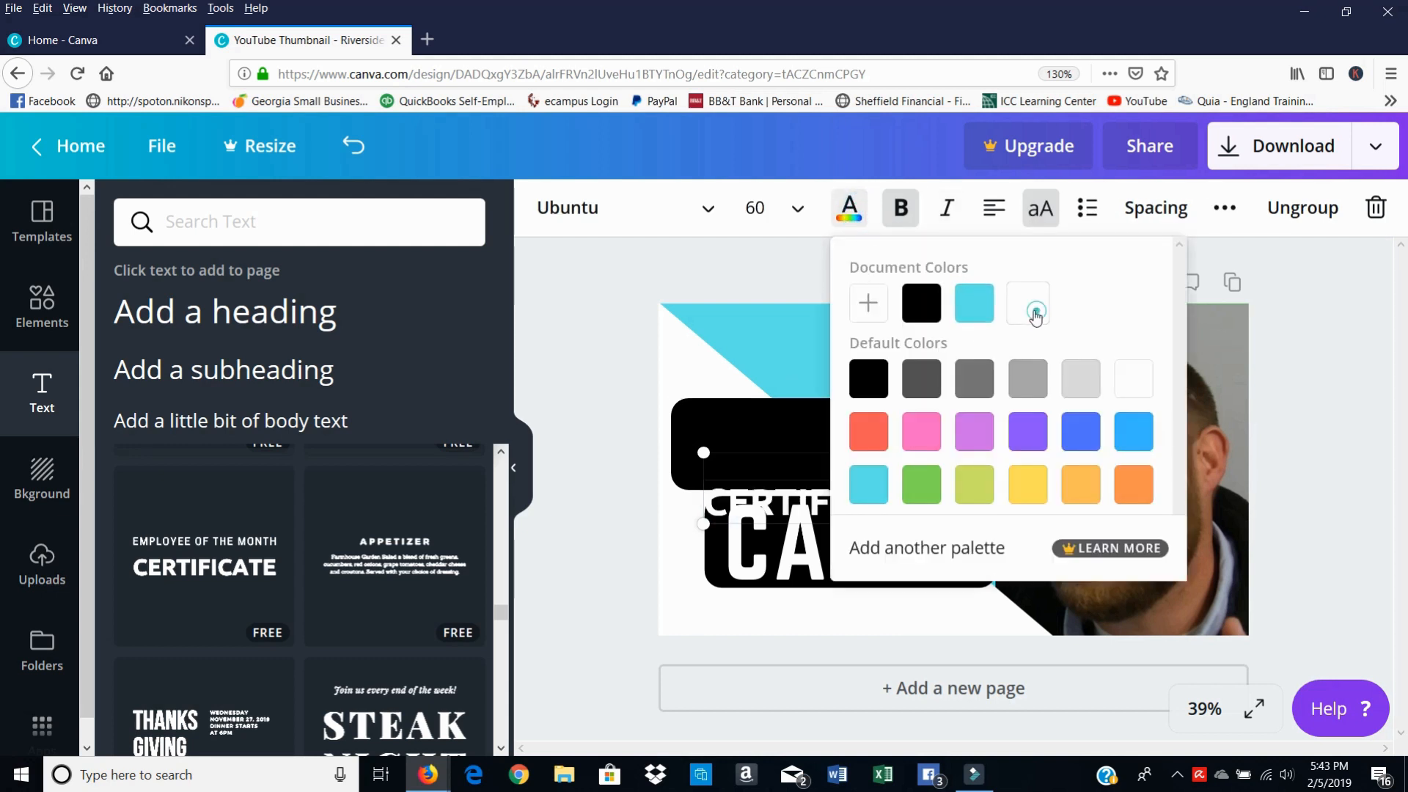
pyautogui.click(760, 503)
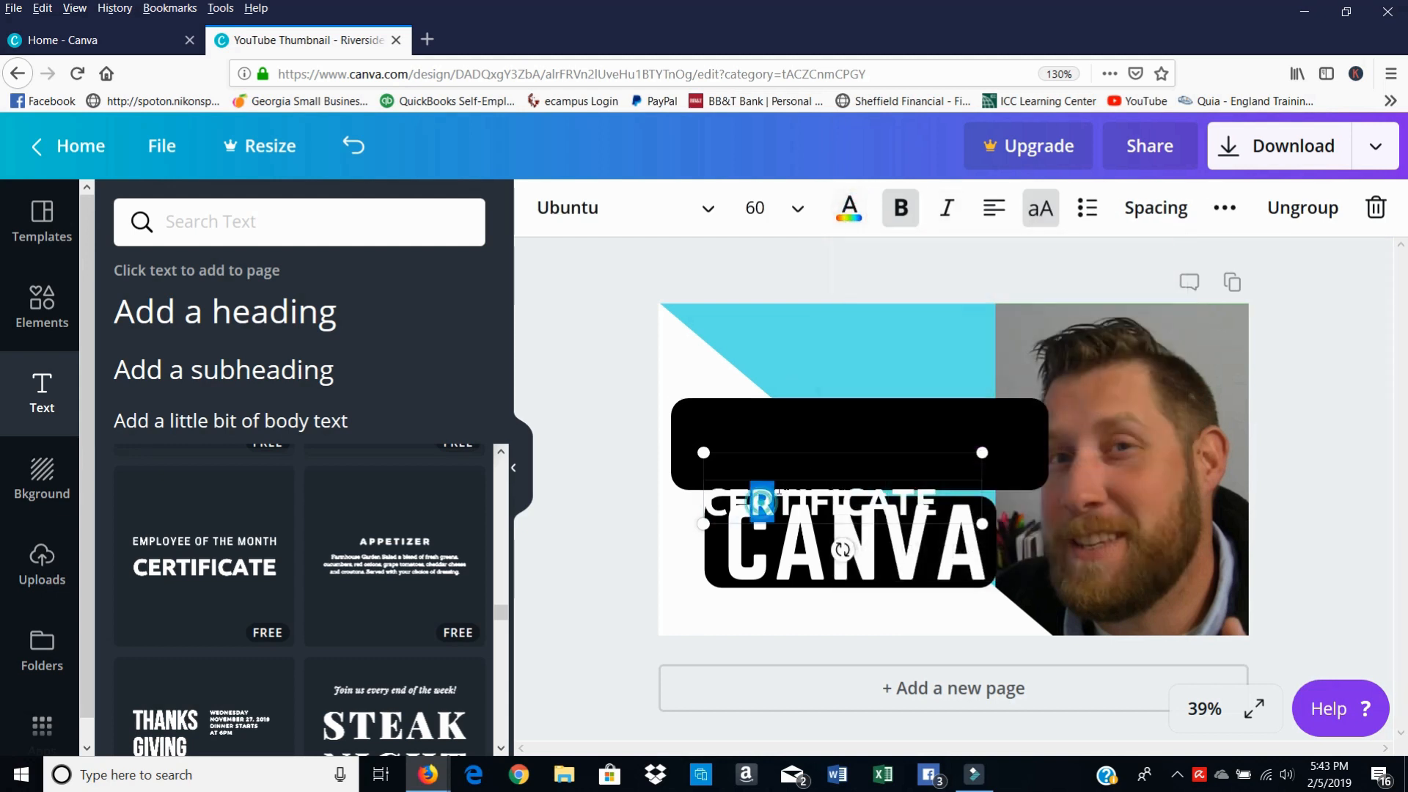
# Step: Move the certificate text group above the black bars and delete its "Employee of the Month" line
pyautogui.click(744, 421)
pyautogui.moveTo(762, 495); pyautogui.dragTo(942, 379)
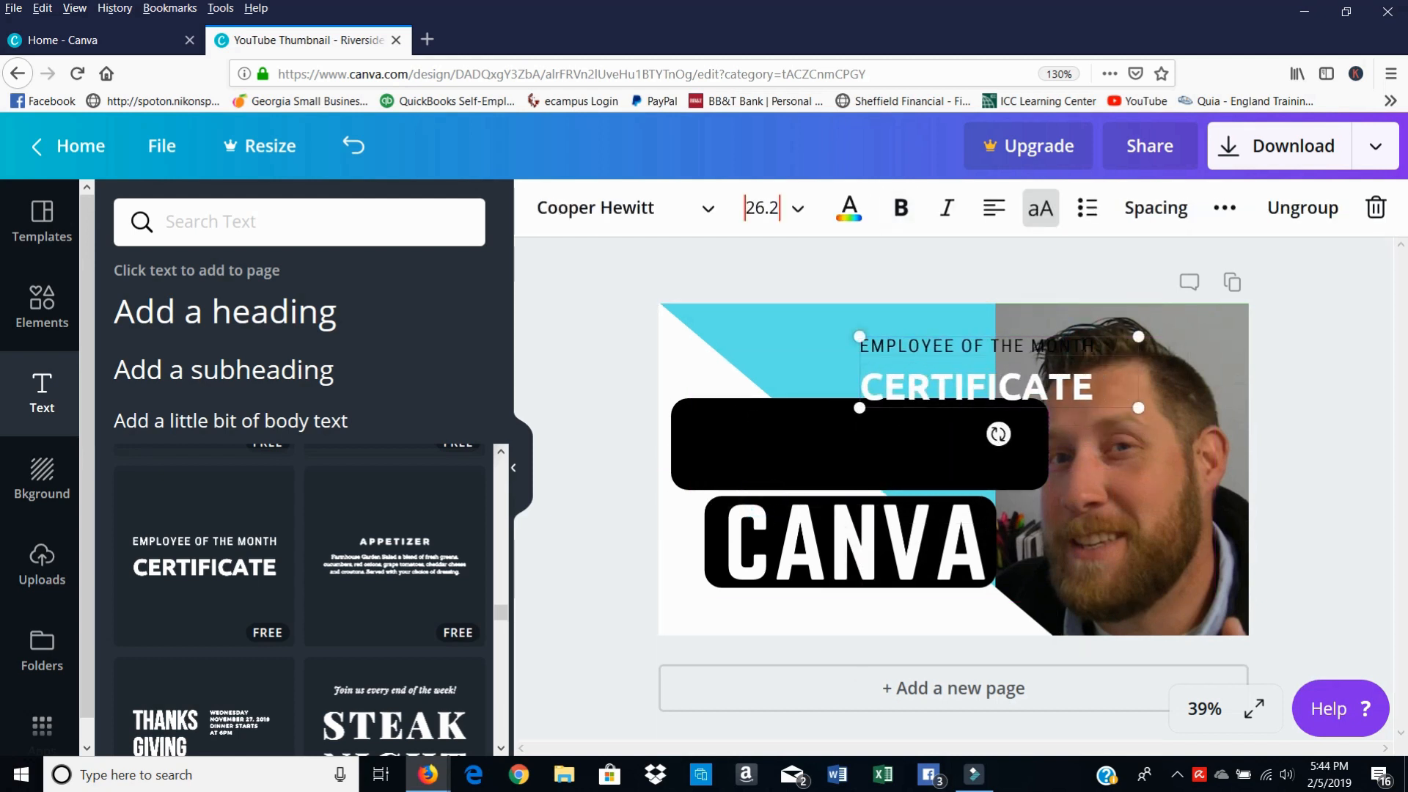
pyautogui.moveTo(1109, 345); pyautogui.dragTo(862, 354)
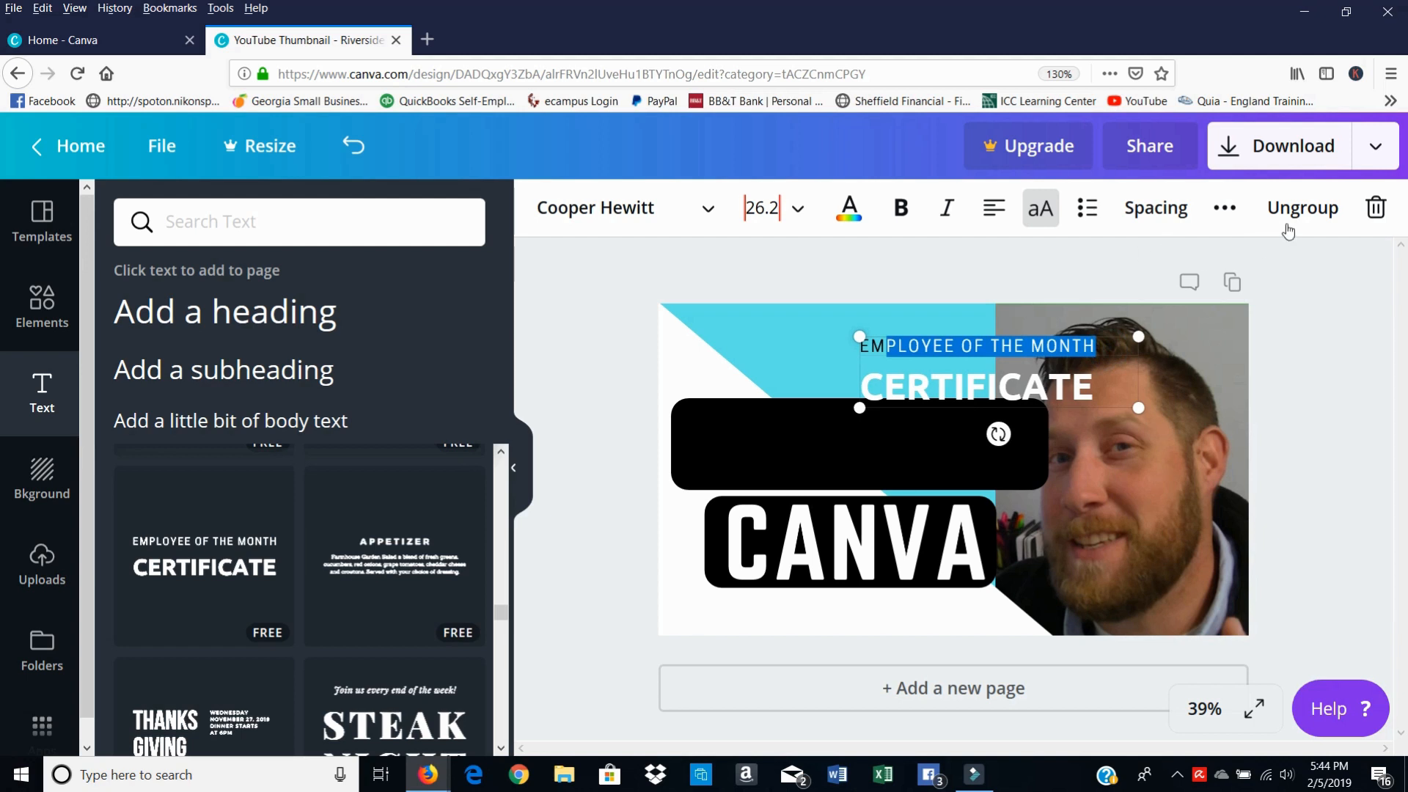
pyautogui.click(1376, 208)
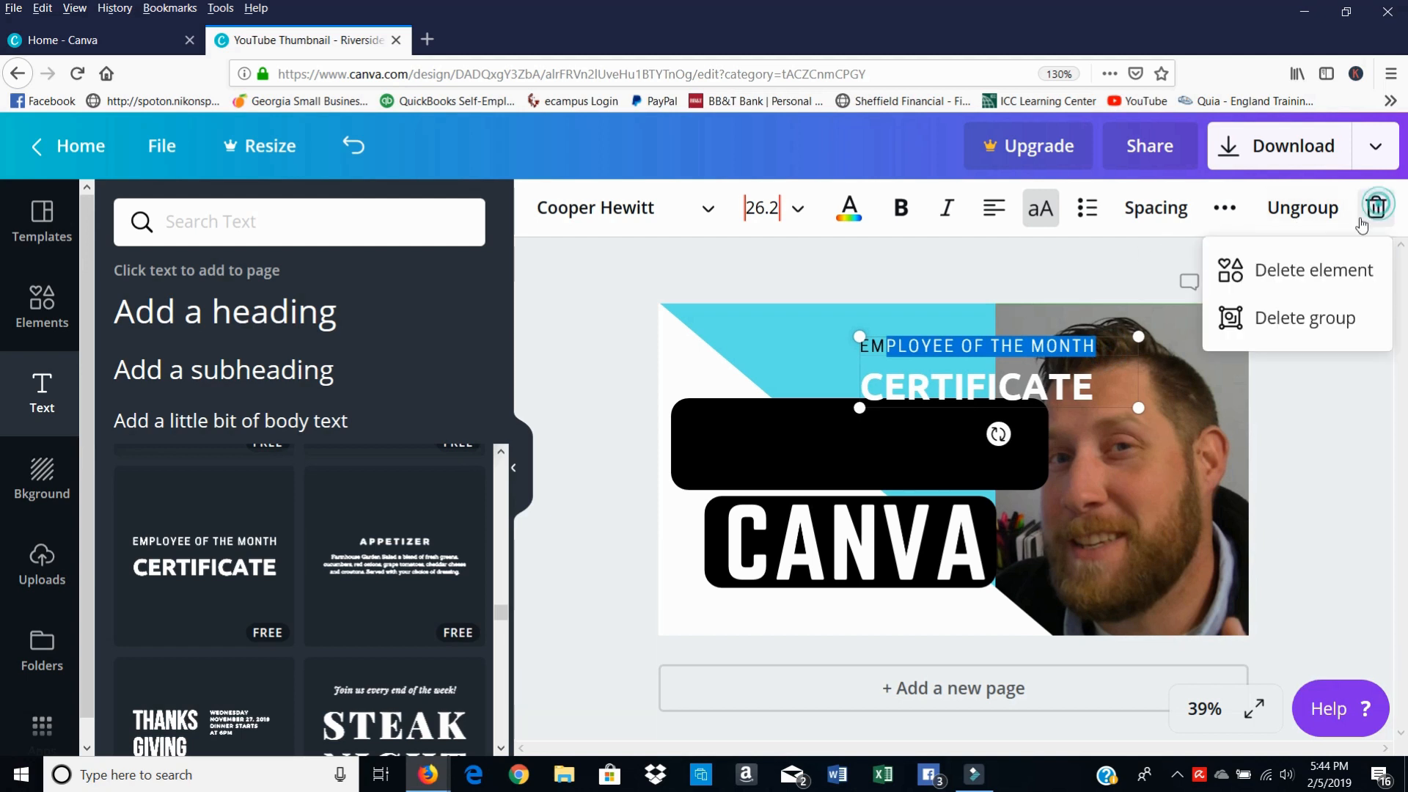
pyautogui.click(1313, 271)
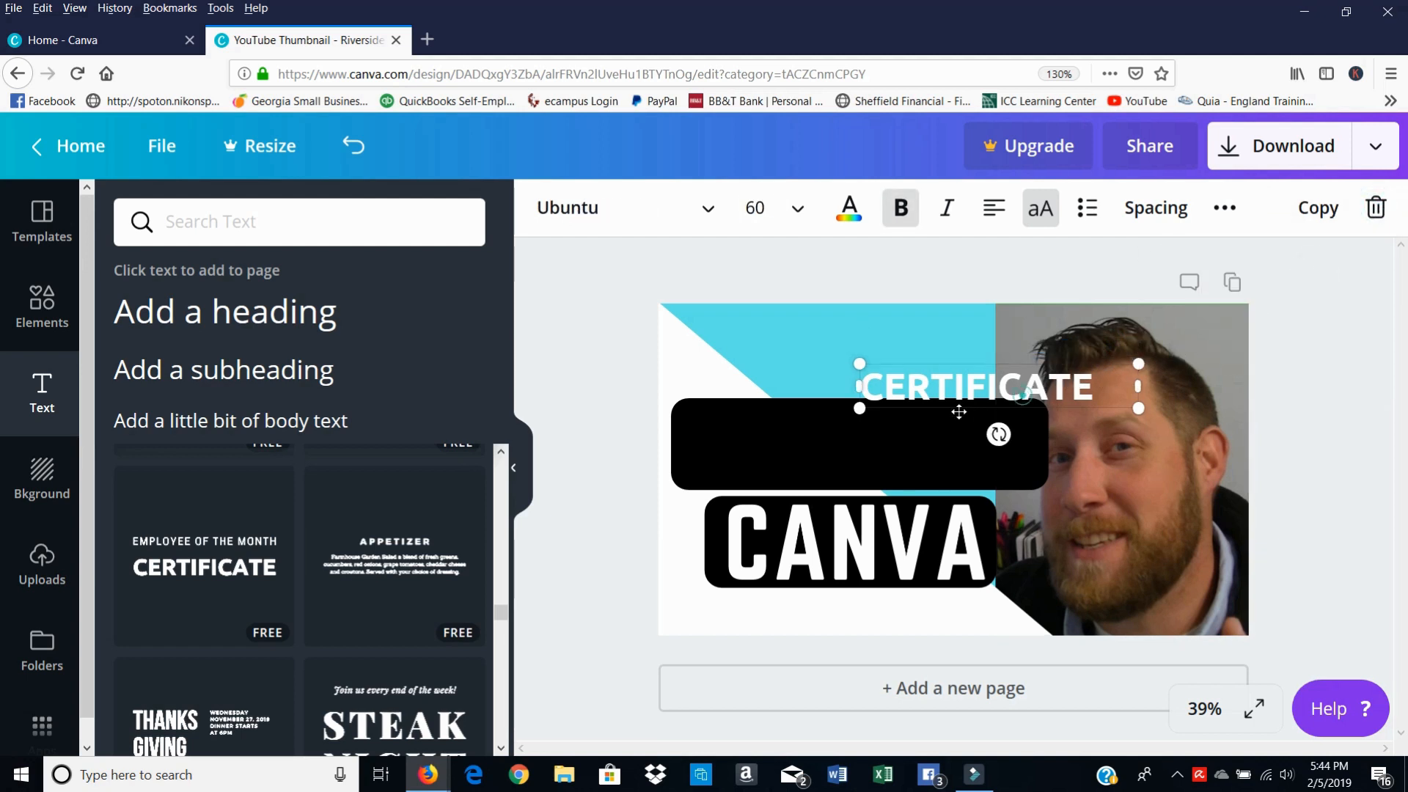
# Step: Place the CERTIFICATE text on the upper black bar and replace it with "THUMBNAIL"
pyautogui.moveTo(1023, 395); pyautogui.dragTo(720, 462)
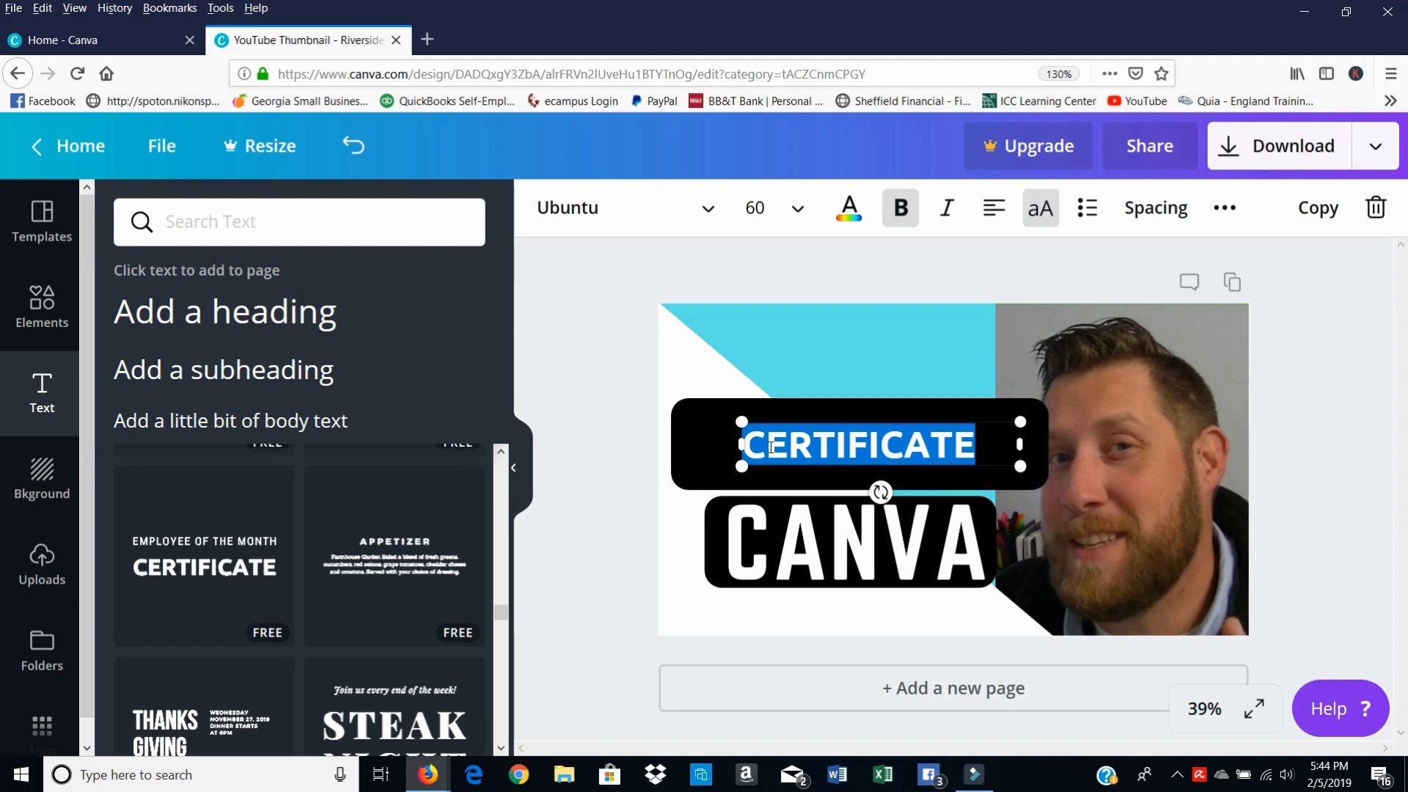
pyautogui.write('THUMB')
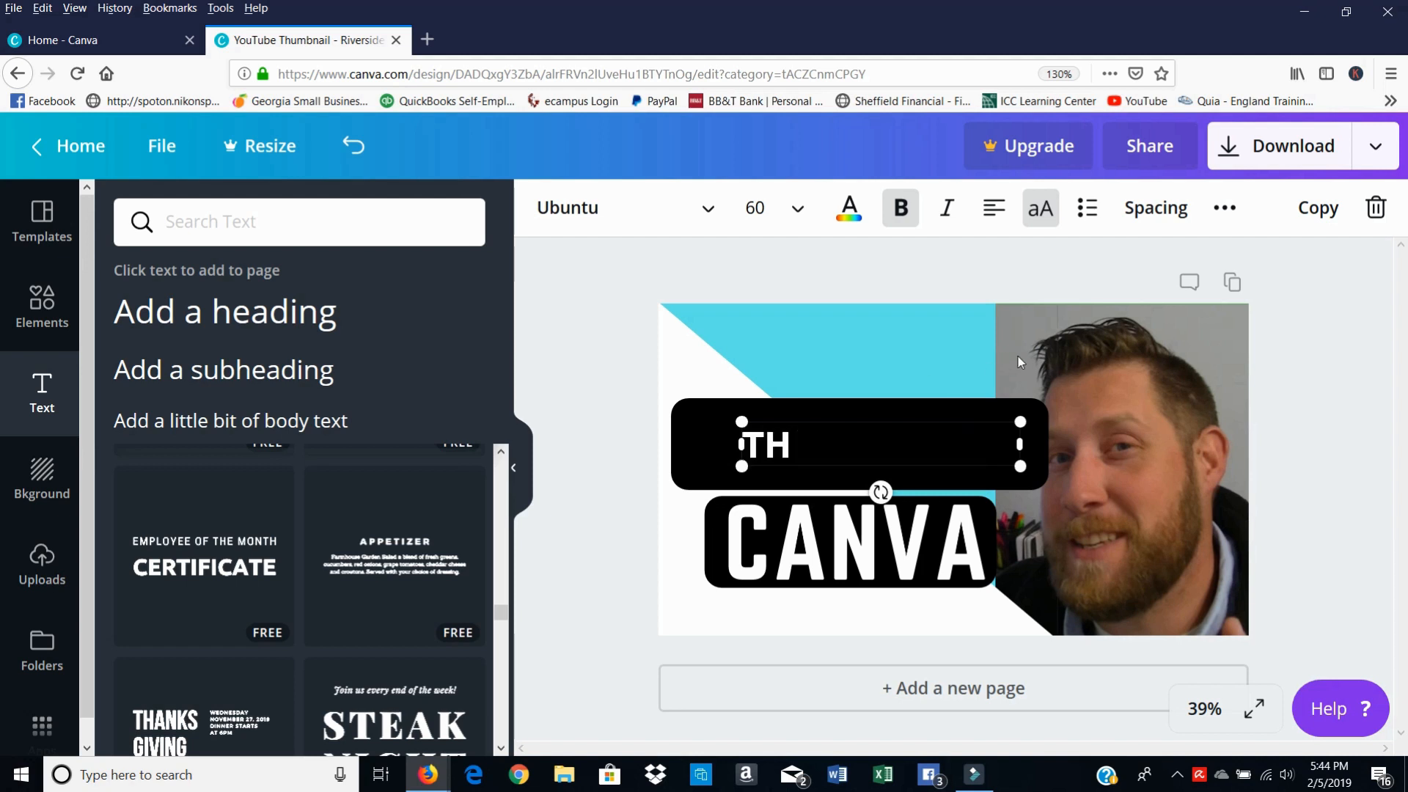
pyautogui.write('L')
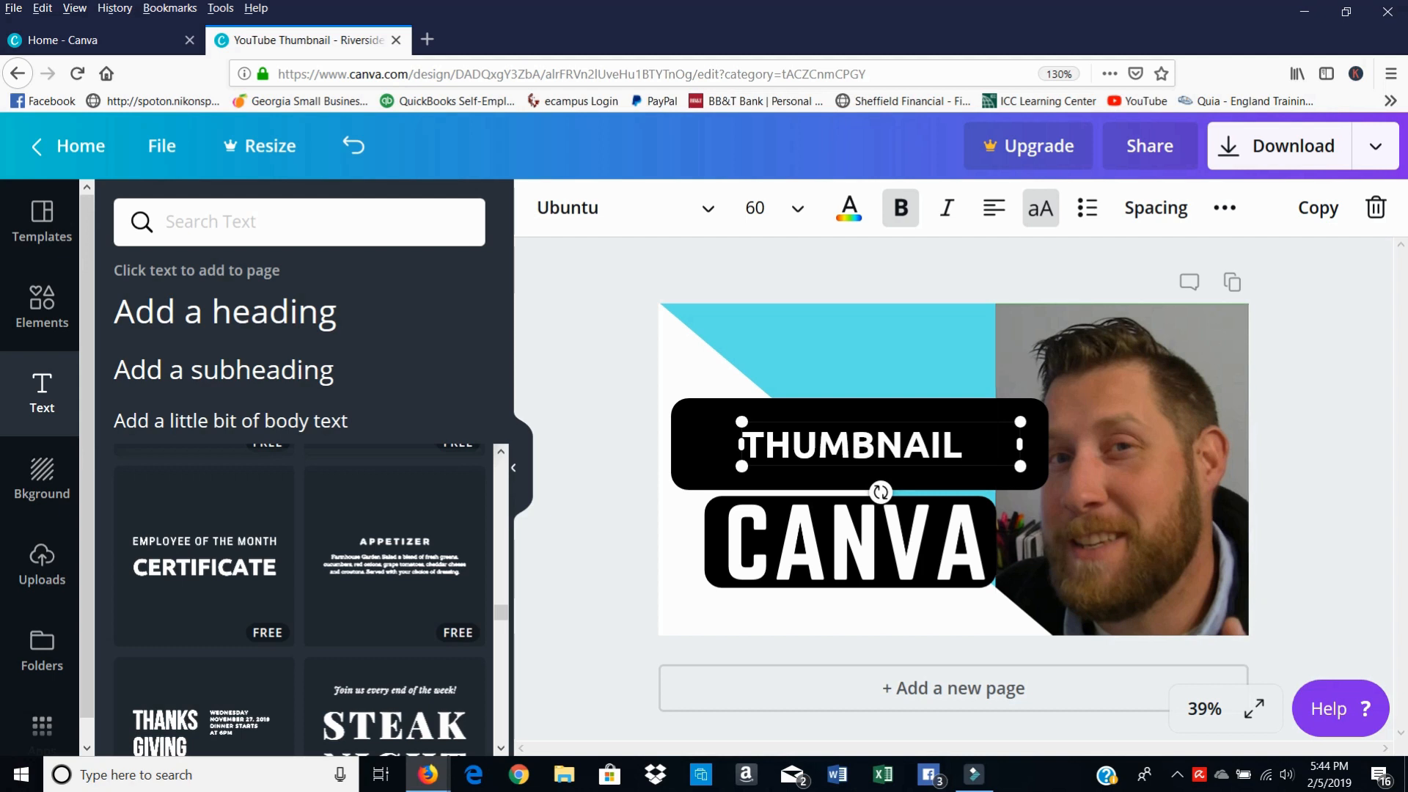
# Step: Enlarge the THUMBNAIL text to about size 94 and centre it on the upper black bar
pyautogui.moveTo(1021, 467); pyautogui.dragTo(1129, 483)
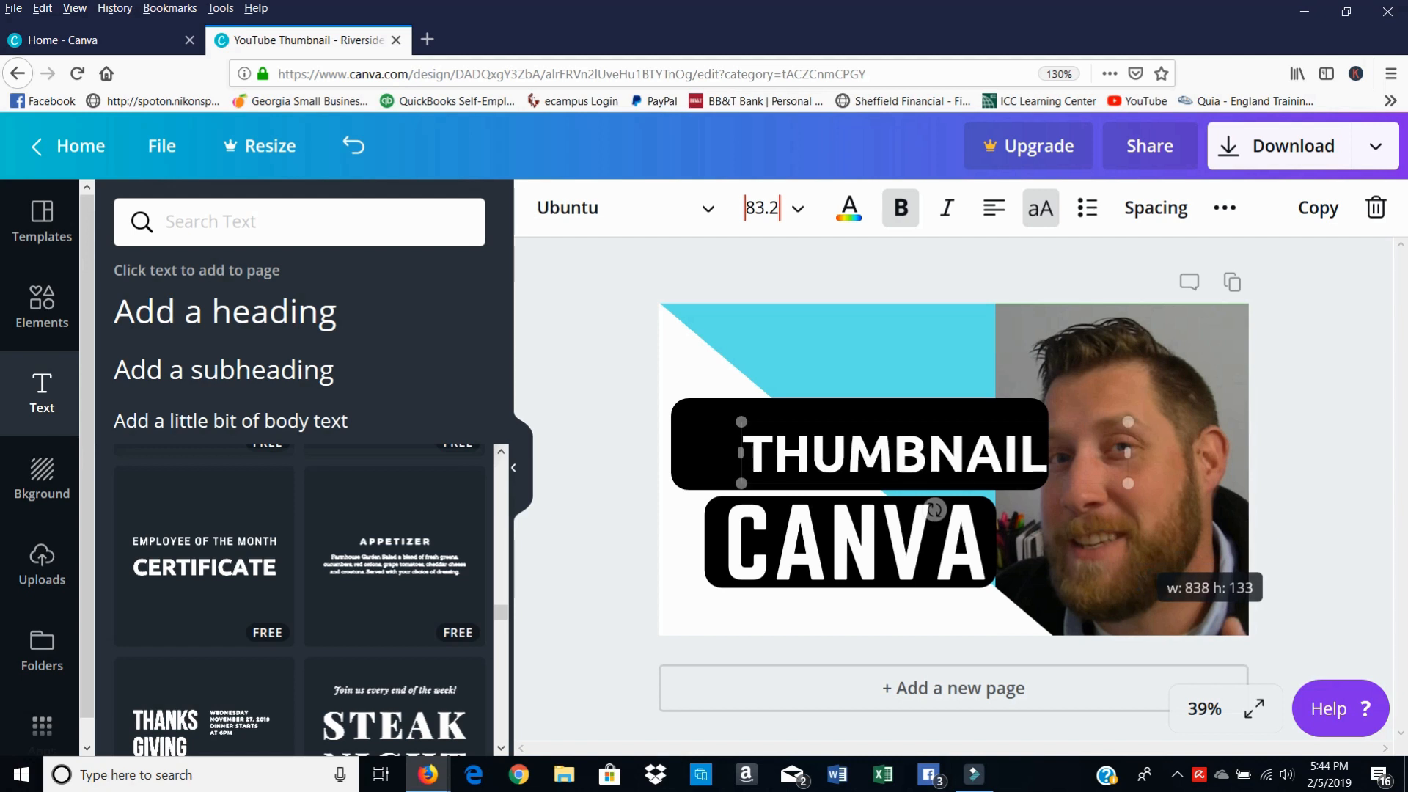
pyautogui.click(881, 442)
pyautogui.moveTo(881, 442); pyautogui.dragTo(849, 430)
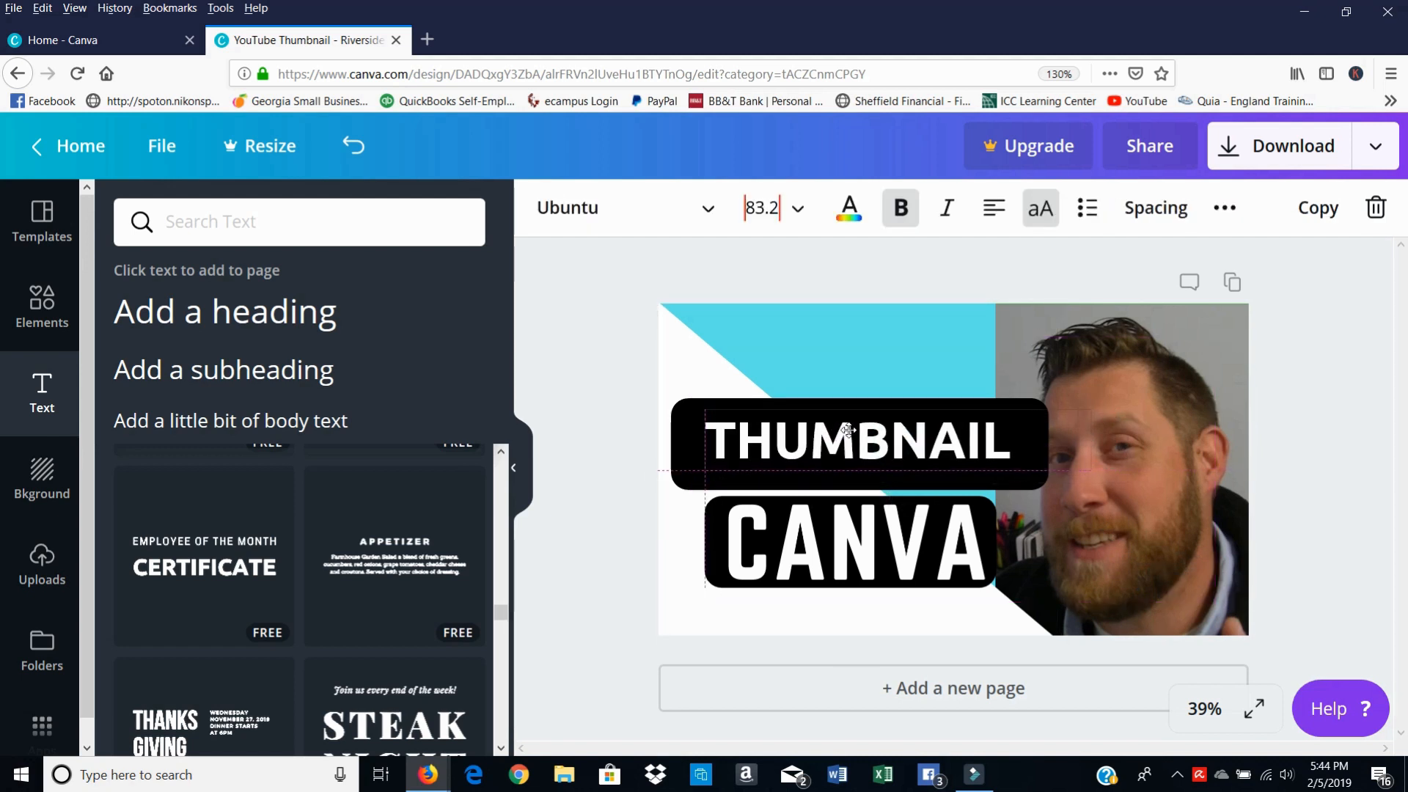
pyautogui.moveTo(848, 431); pyautogui.dragTo(849, 430)
pyautogui.moveTo(848, 430); pyautogui.dragTo(846, 437)
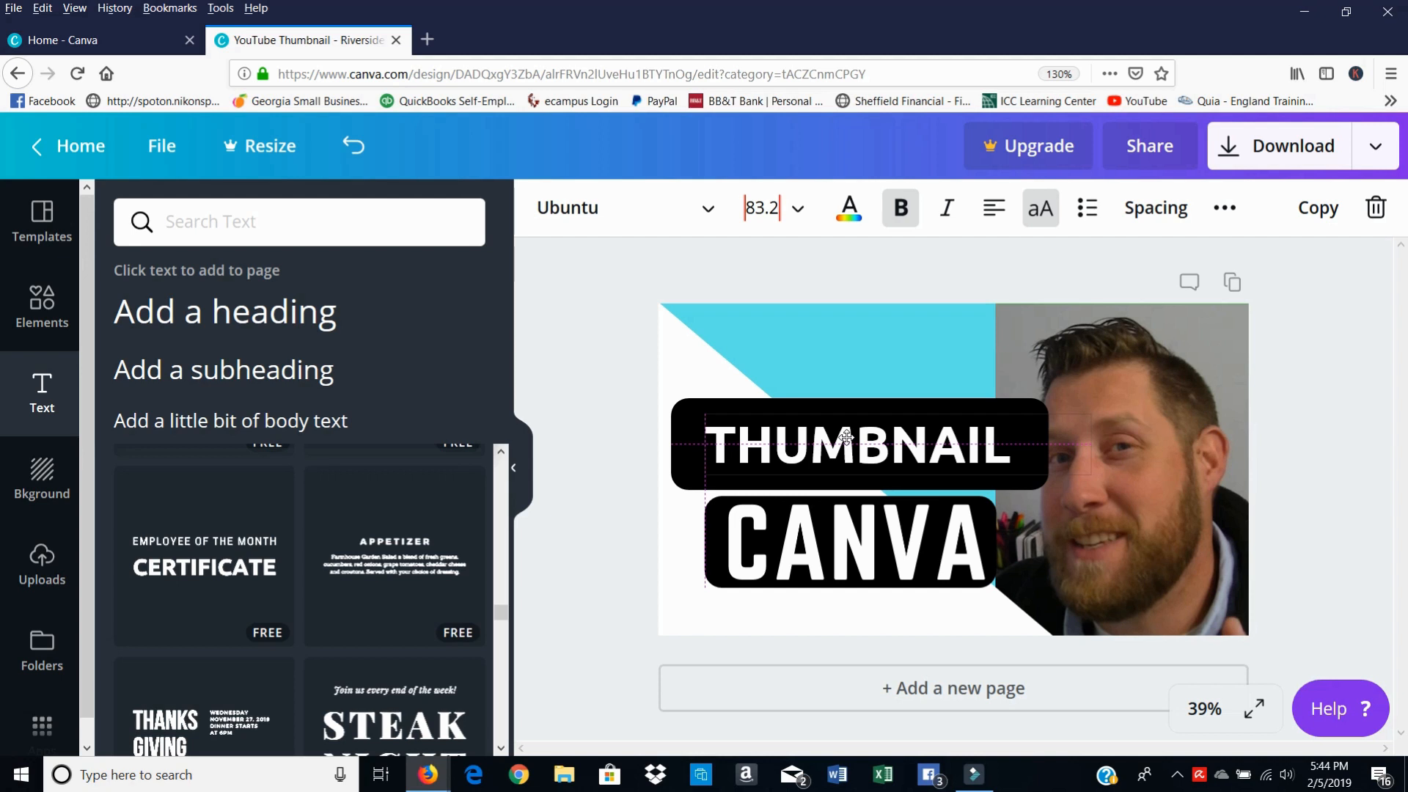
pyautogui.moveTo(846, 437); pyautogui.dragTo(846, 437)
pyautogui.moveTo(1090, 477); pyautogui.dragTo(1138, 549)
pyautogui.moveTo(975, 466); pyautogui.dragTo(957, 464)
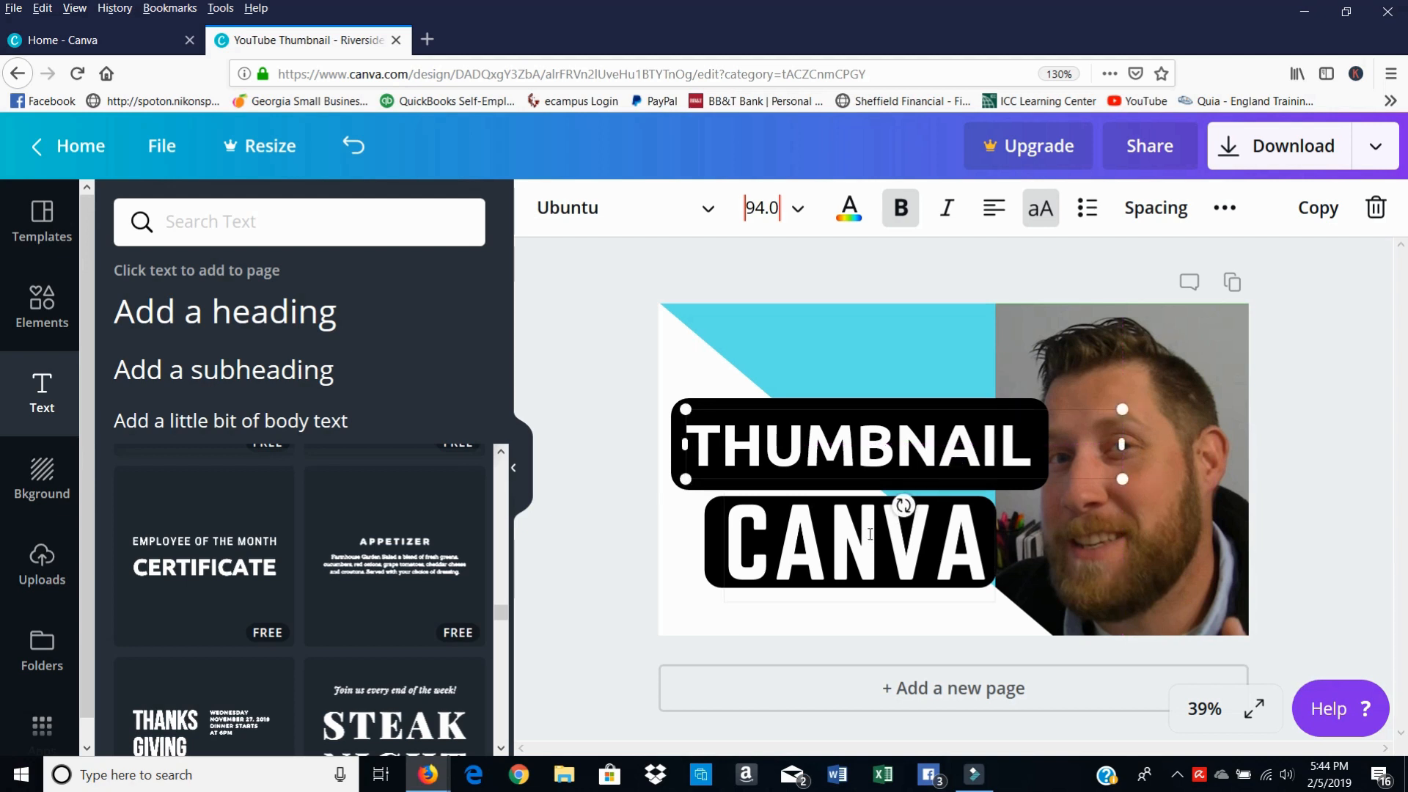
# Step: Shift the CANVA and THUMBNAIL texts with their black bars down and slightly left, keeping each text on its bar
pyautogui.moveTo(716, 555); pyautogui.dragTo(718, 596)
pyautogui.moveTo(748, 485); pyautogui.dragTo(734, 509)
pyautogui.moveTo(725, 456); pyautogui.dragTo(724, 480)
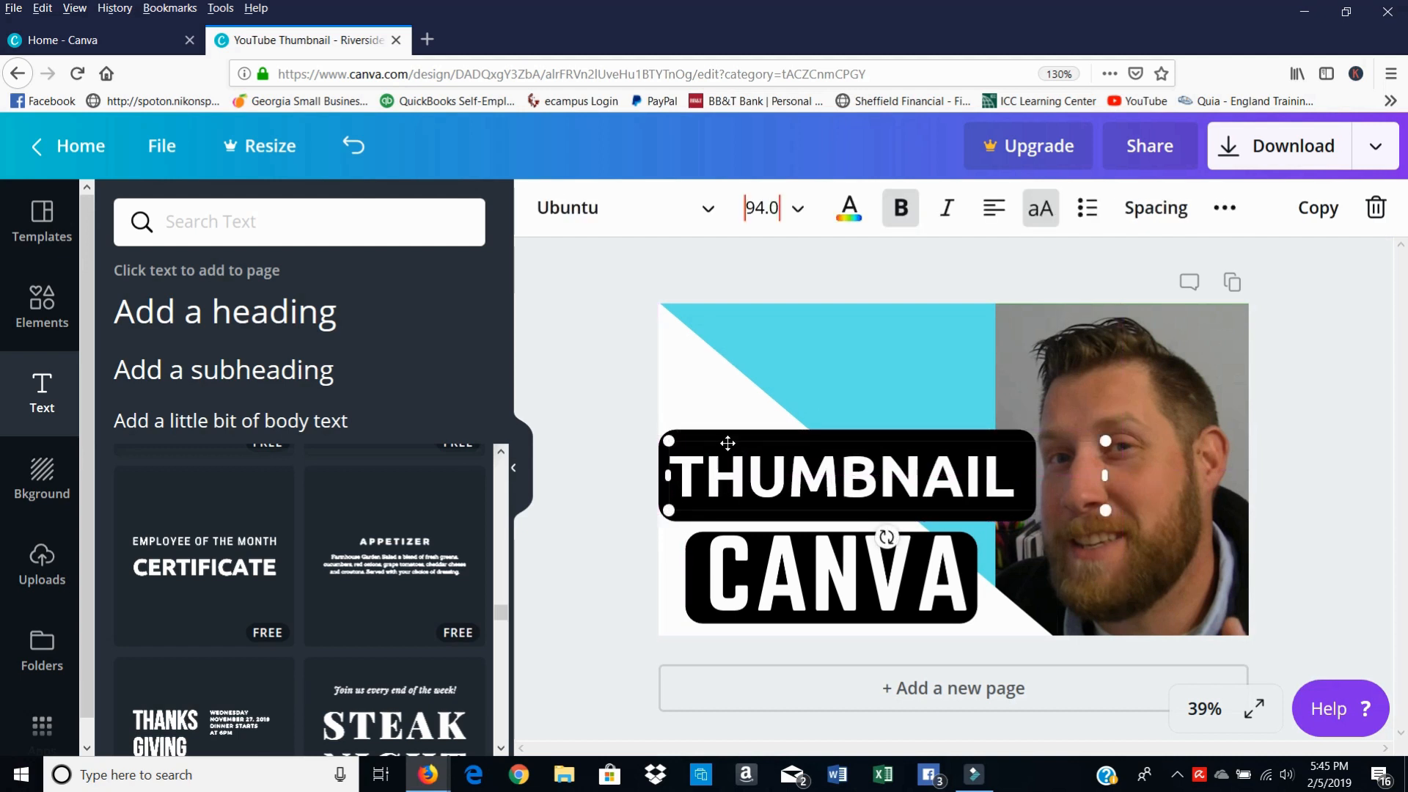
pyautogui.click(746, 476)
pyautogui.click(1022, 431)
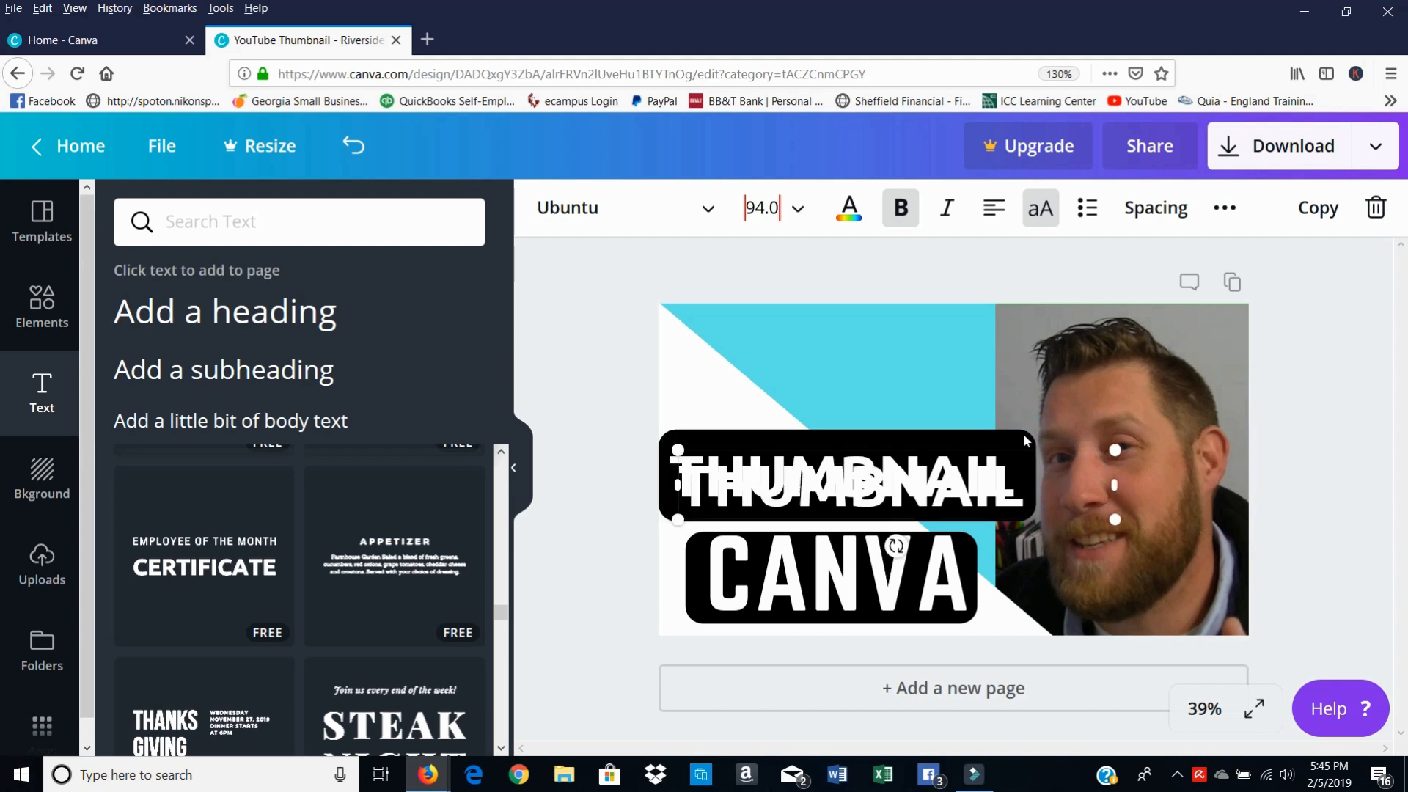
pyautogui.moveTo(953, 466); pyautogui.dragTo(918, 397)
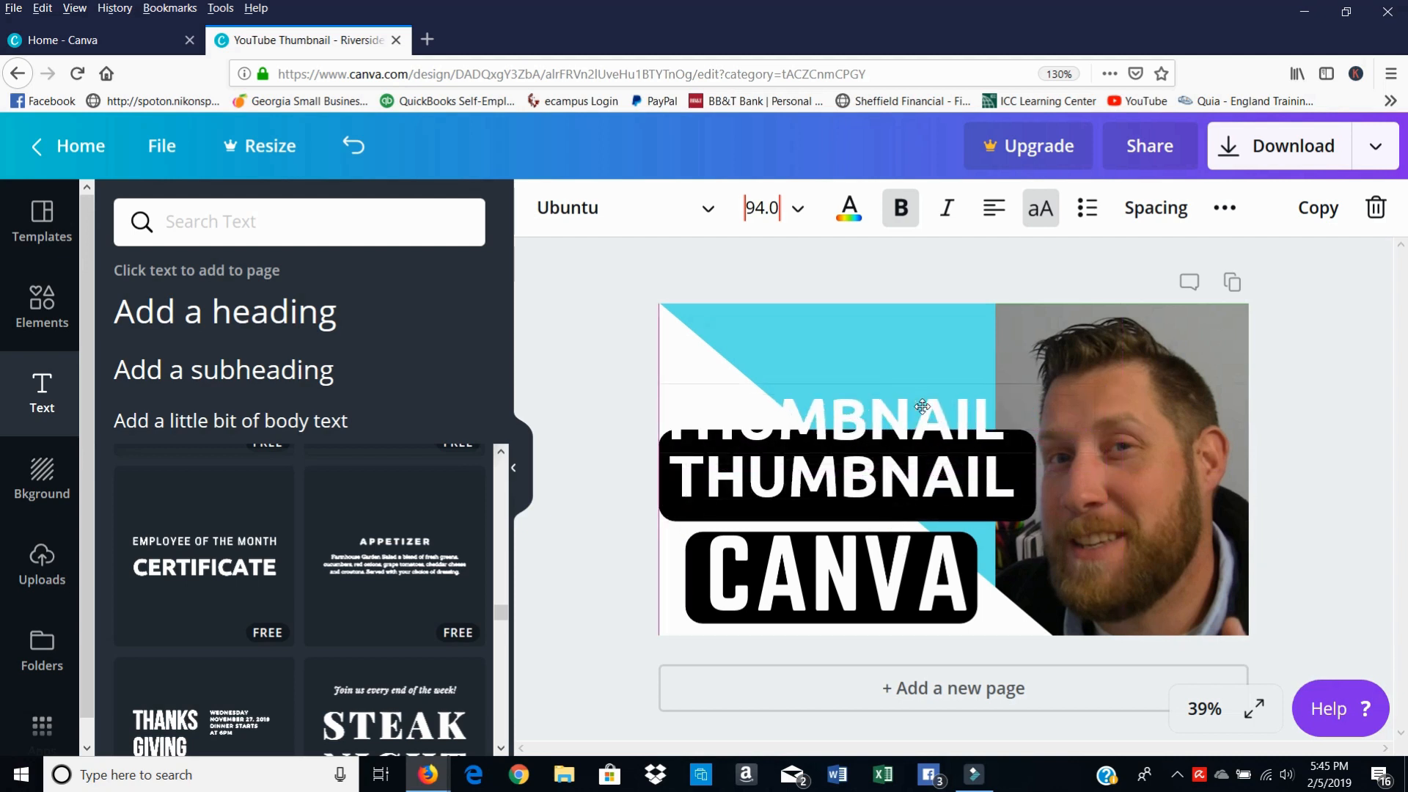
pyautogui.press('Delete')
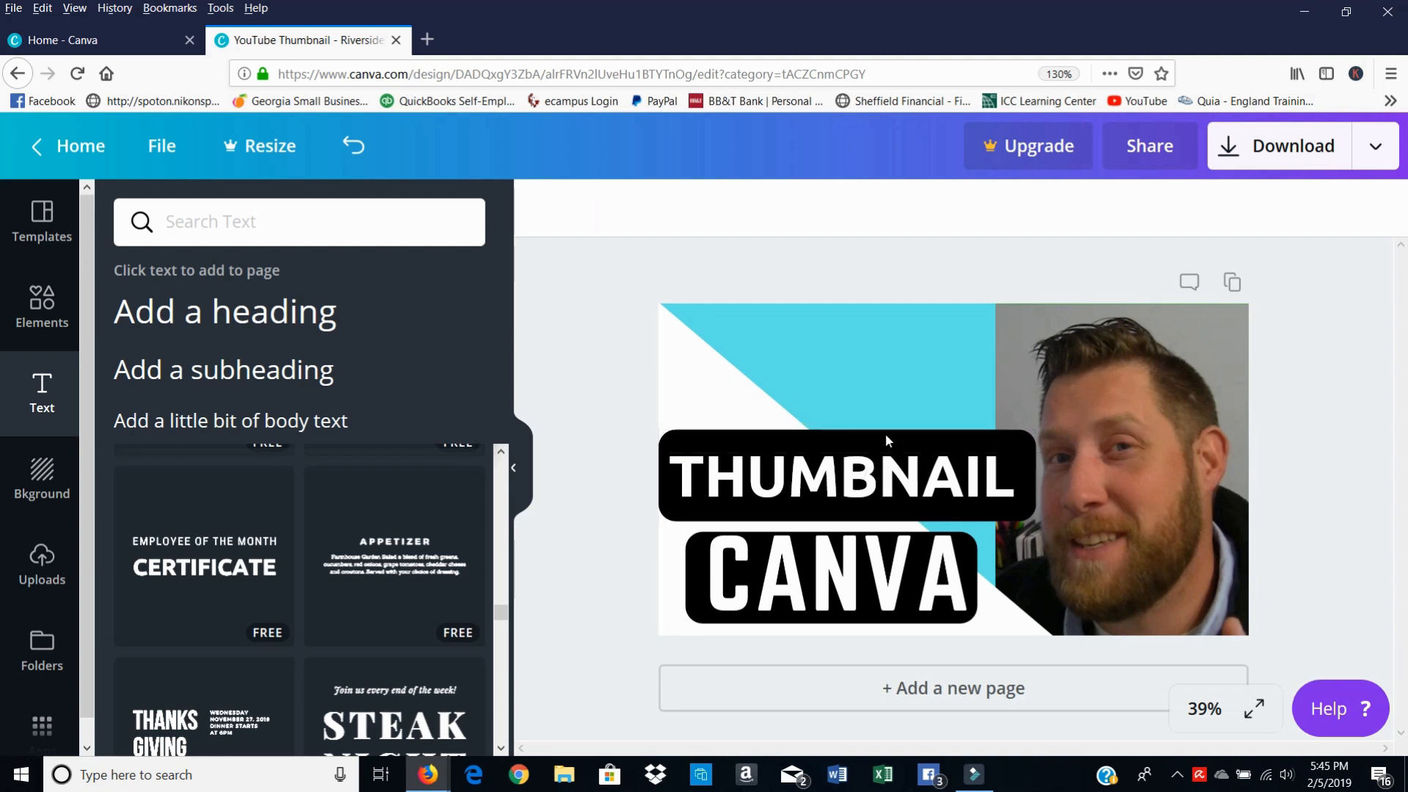
# Step: Duplicate the black bar behind THUMBNAIL, return the original behind its text and place the copy directly above it
pyautogui.moveTo(886, 434); pyautogui.dragTo(886, 393)
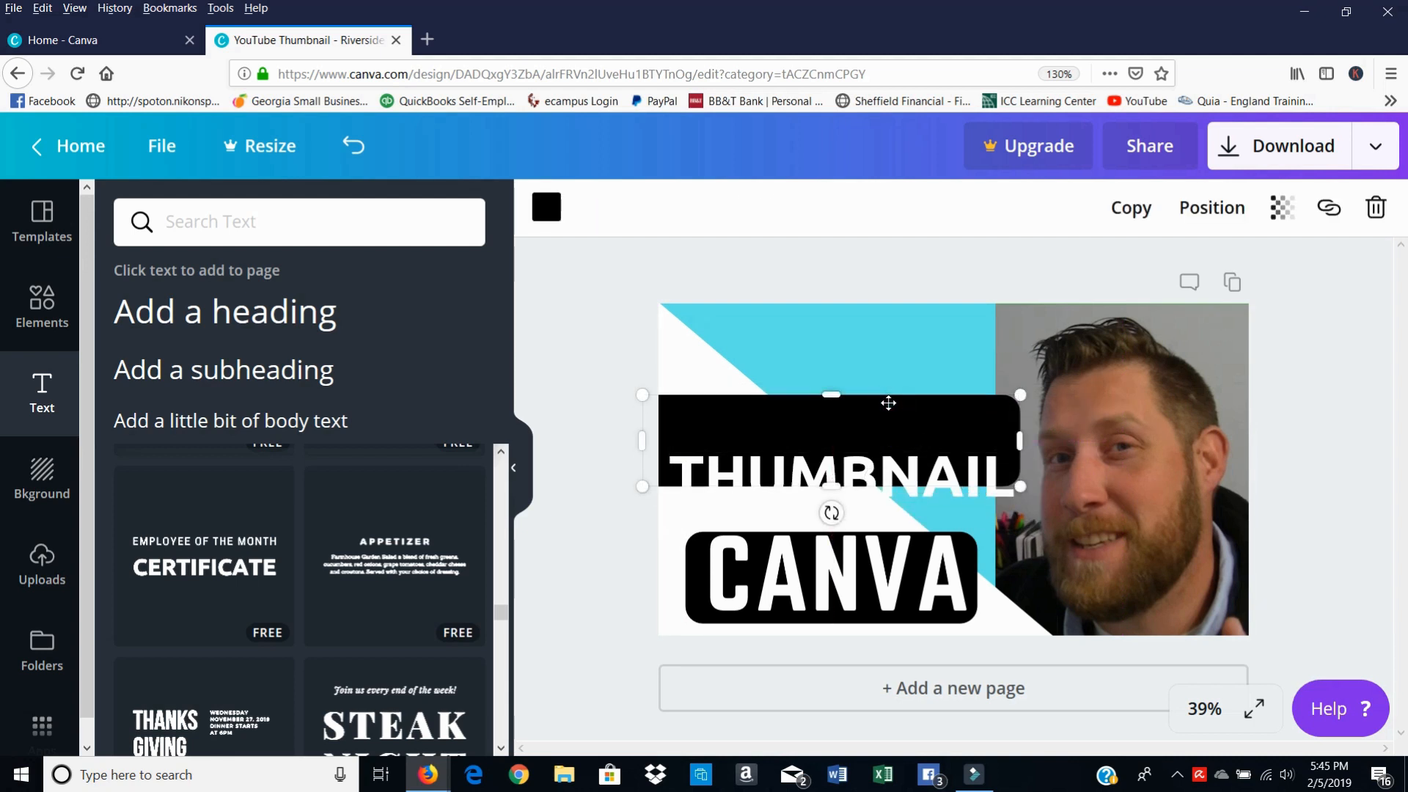
pyautogui.hotkey('ctrl', 'd')
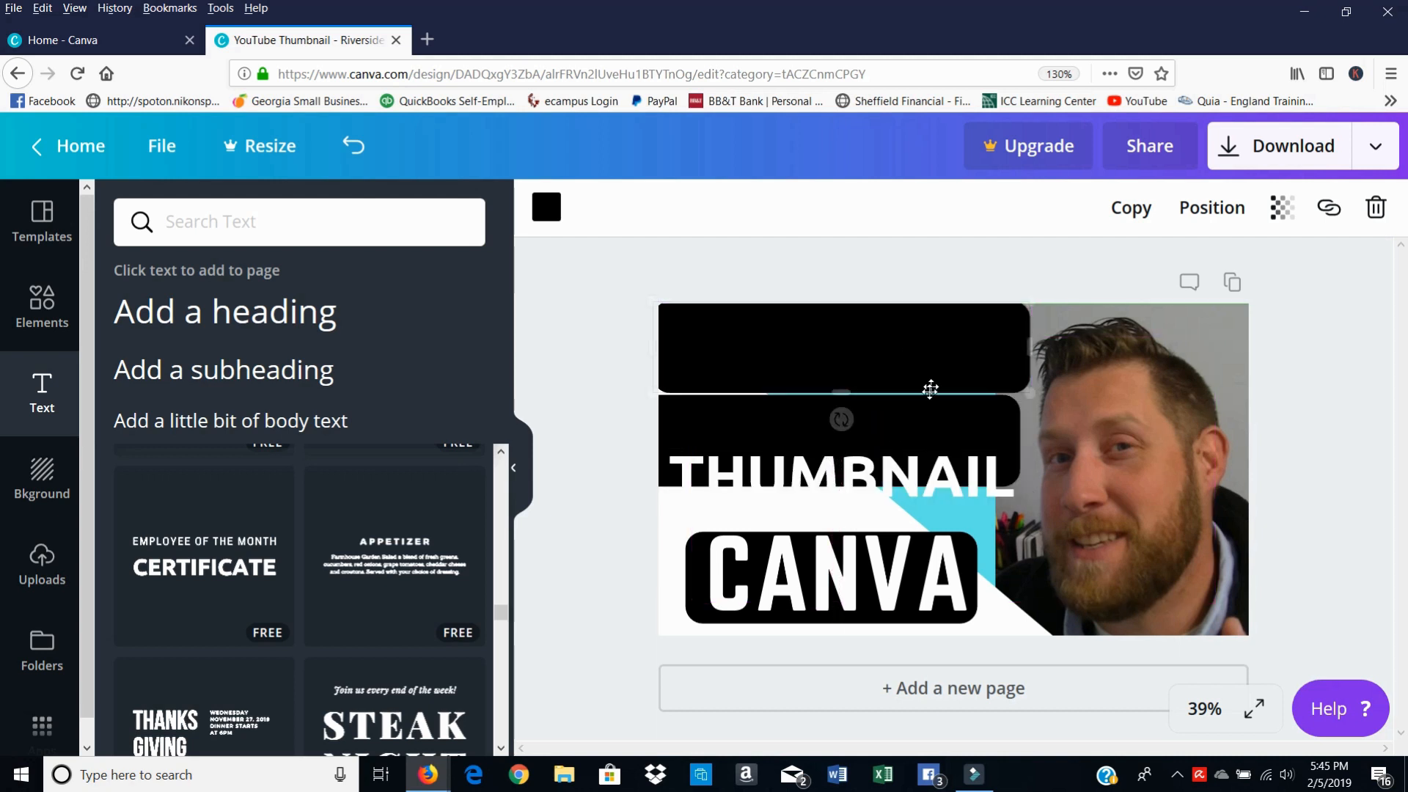
pyautogui.moveTo(901, 419); pyautogui.dragTo(915, 460)
pyautogui.moveTo(853, 360); pyautogui.dragTo(857, 390)
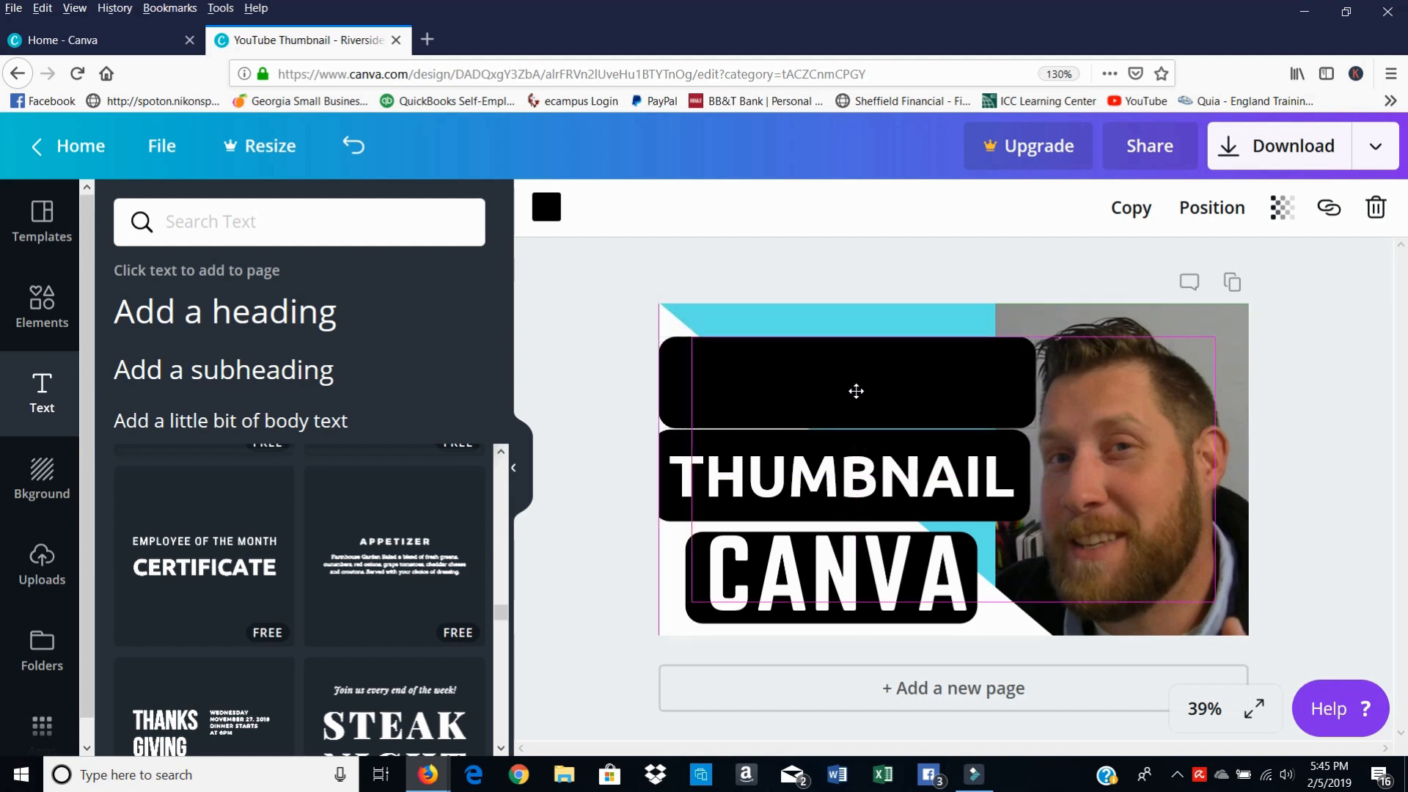
pyautogui.moveTo(856, 391); pyautogui.dragTo(855, 389)
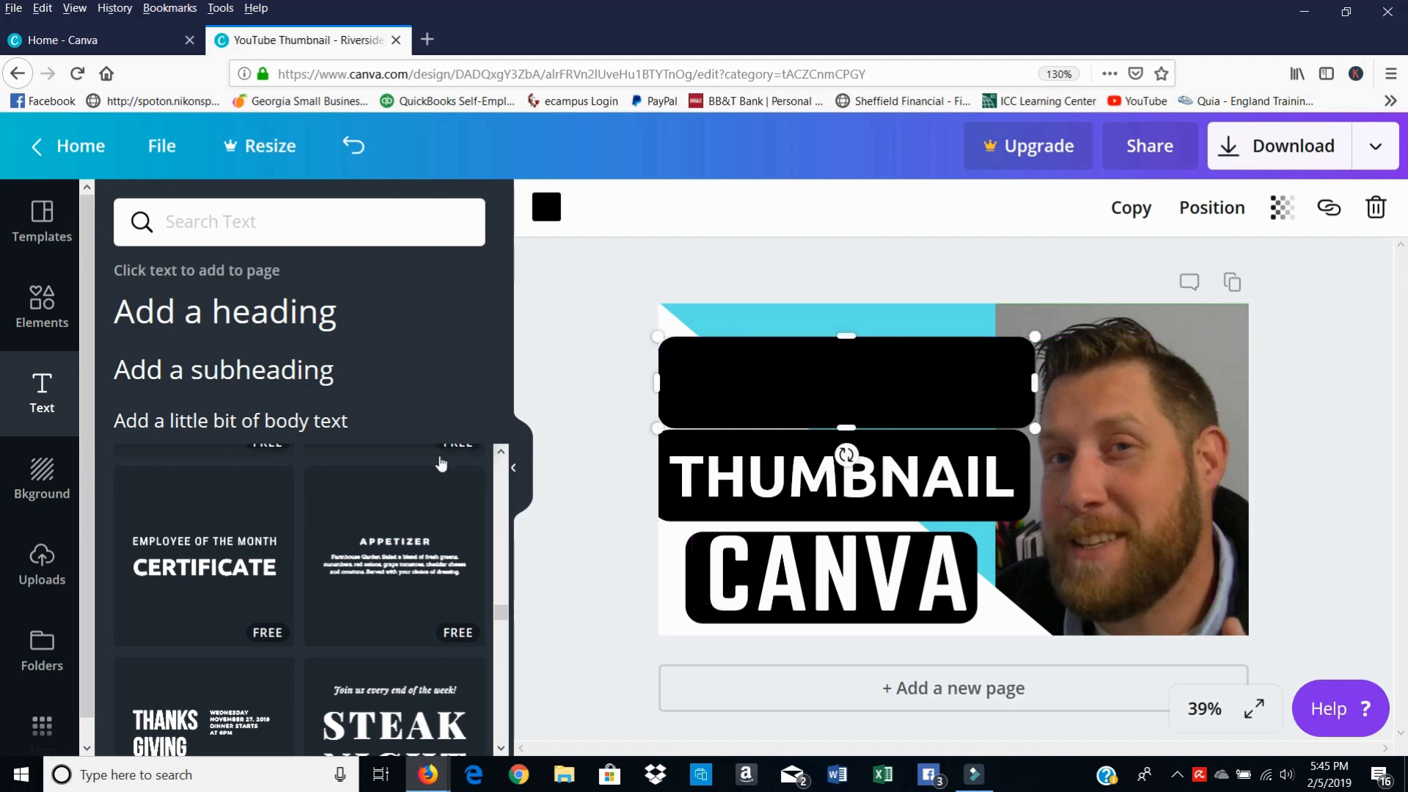
# Step: Add the "EXECUTIVE ASSISTANT" text combination from the text designs onto the portrait photo
pyautogui.scroll(-5, 326, 647)
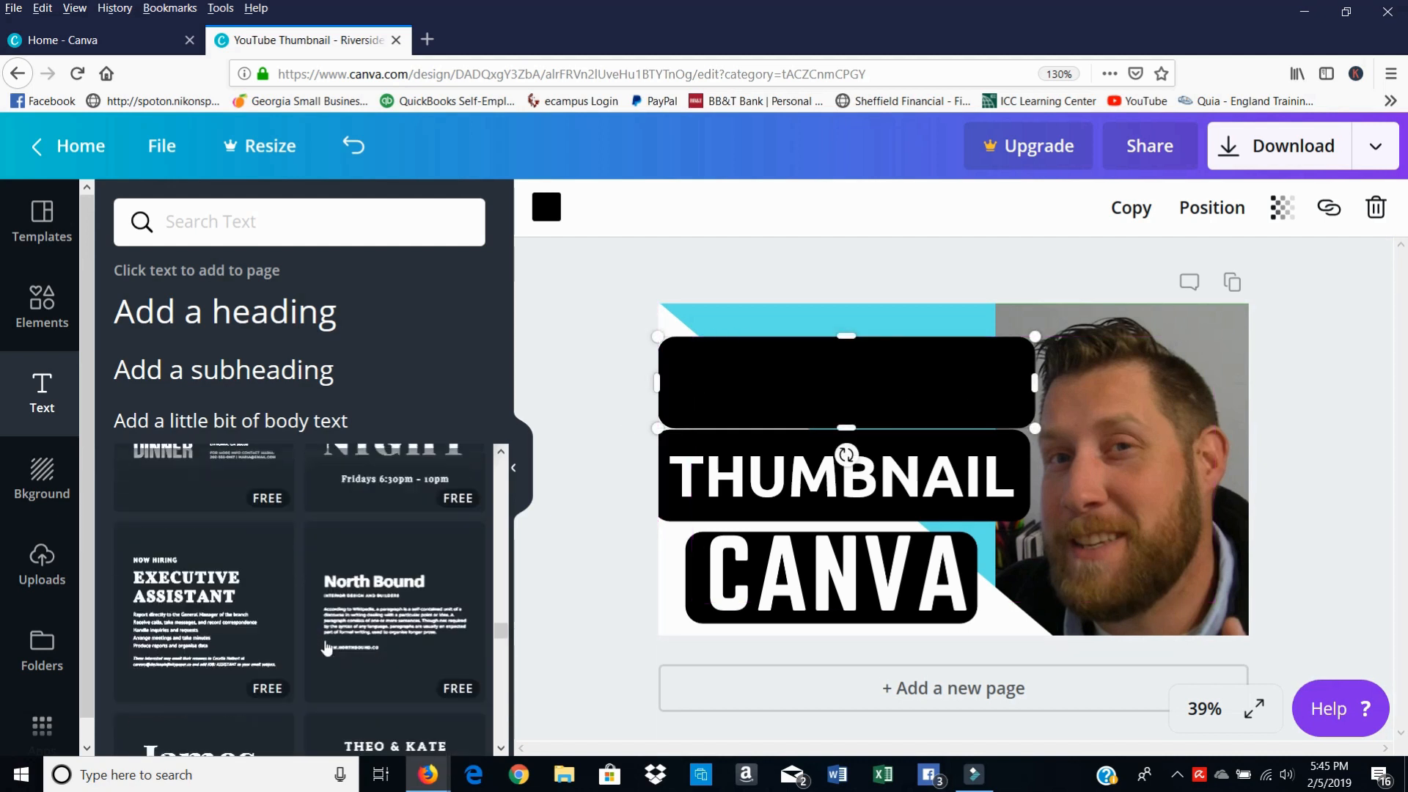
pyautogui.scroll(3, 327, 647)
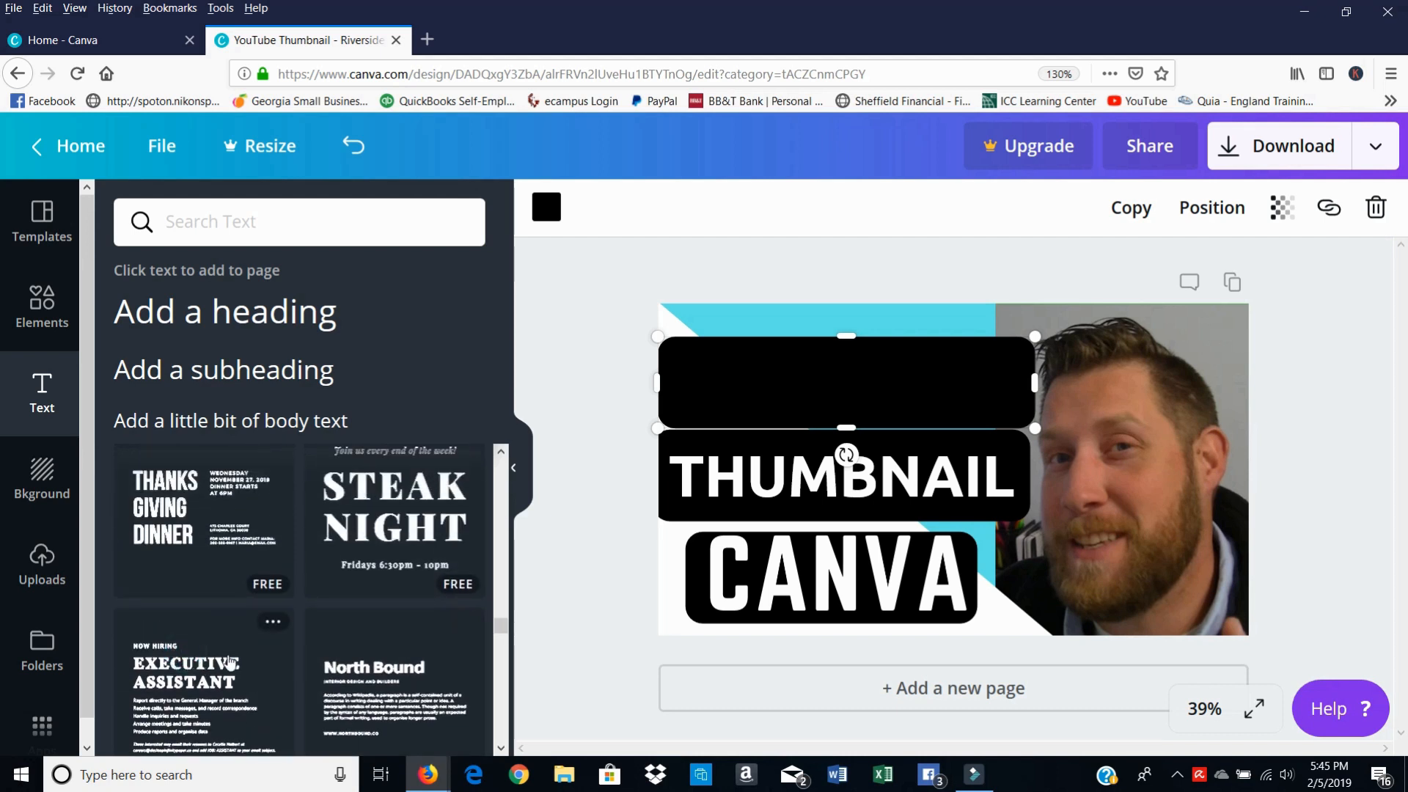
pyautogui.moveTo(229, 662); pyautogui.dragTo(1100, 524)
pyautogui.click(1099, 524)
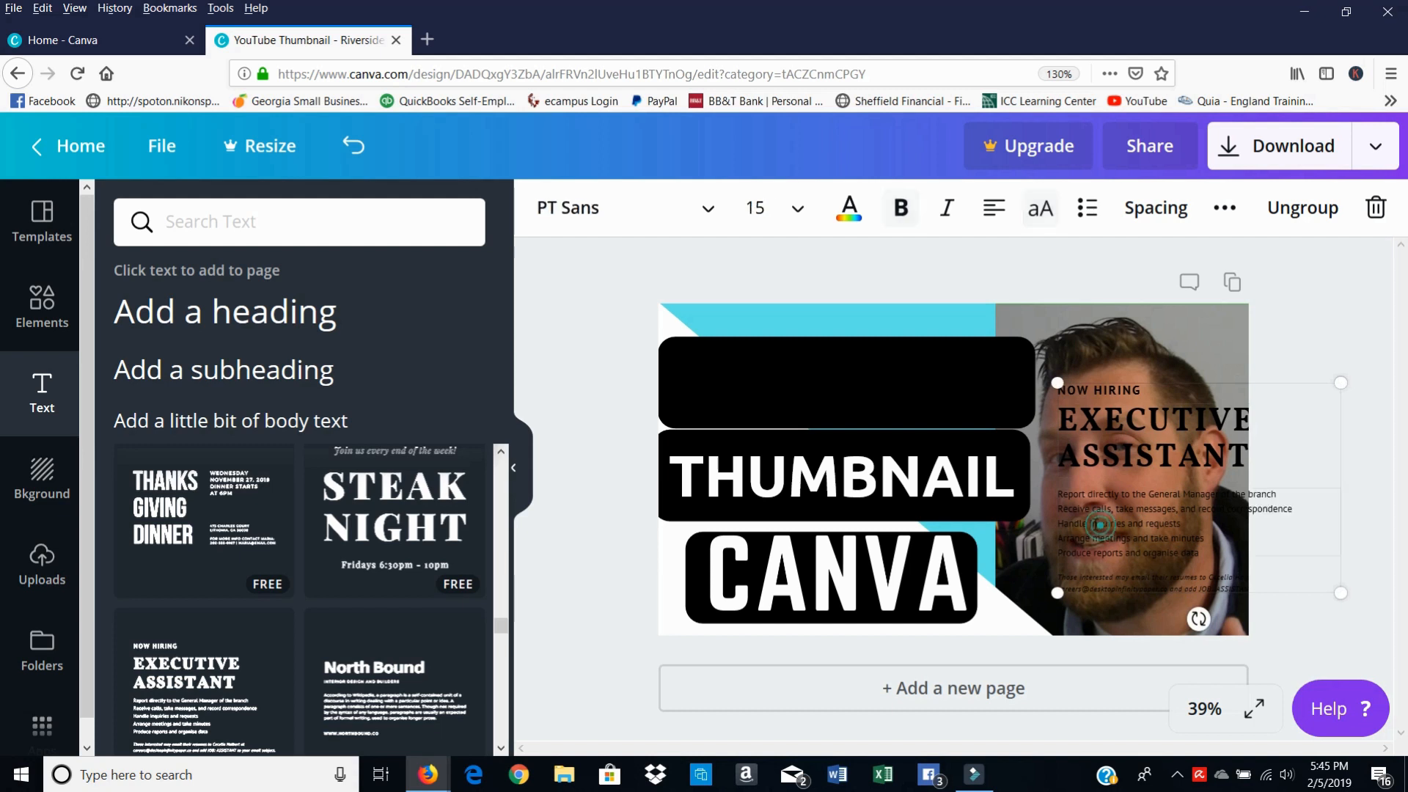
# Step: Delete the job description, the italic contact note and the NOW HIRING line, keeping only the EXECUTIVE ASSISTANT heading
pyautogui.click(1375, 208)
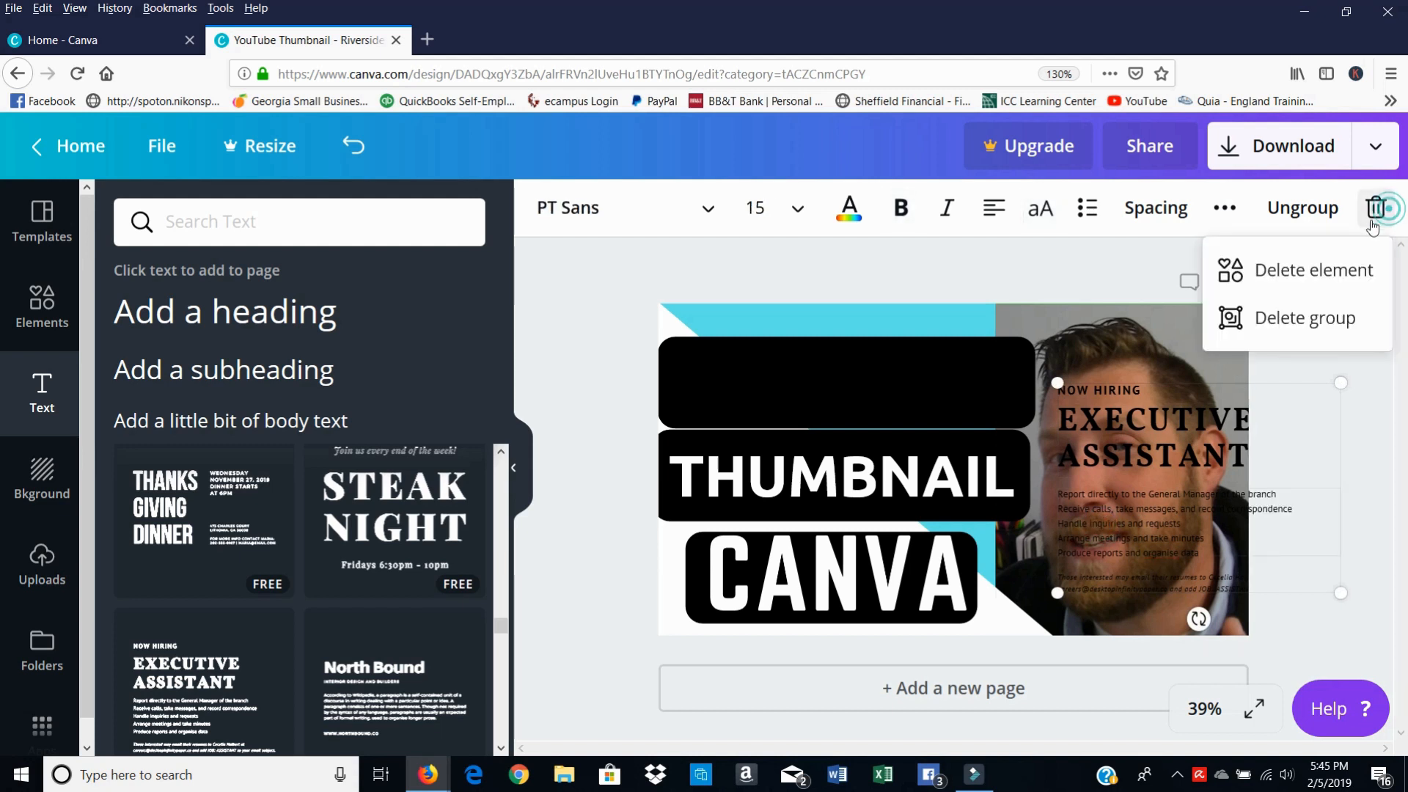
pyautogui.click(1351, 277)
pyautogui.click(1129, 582)
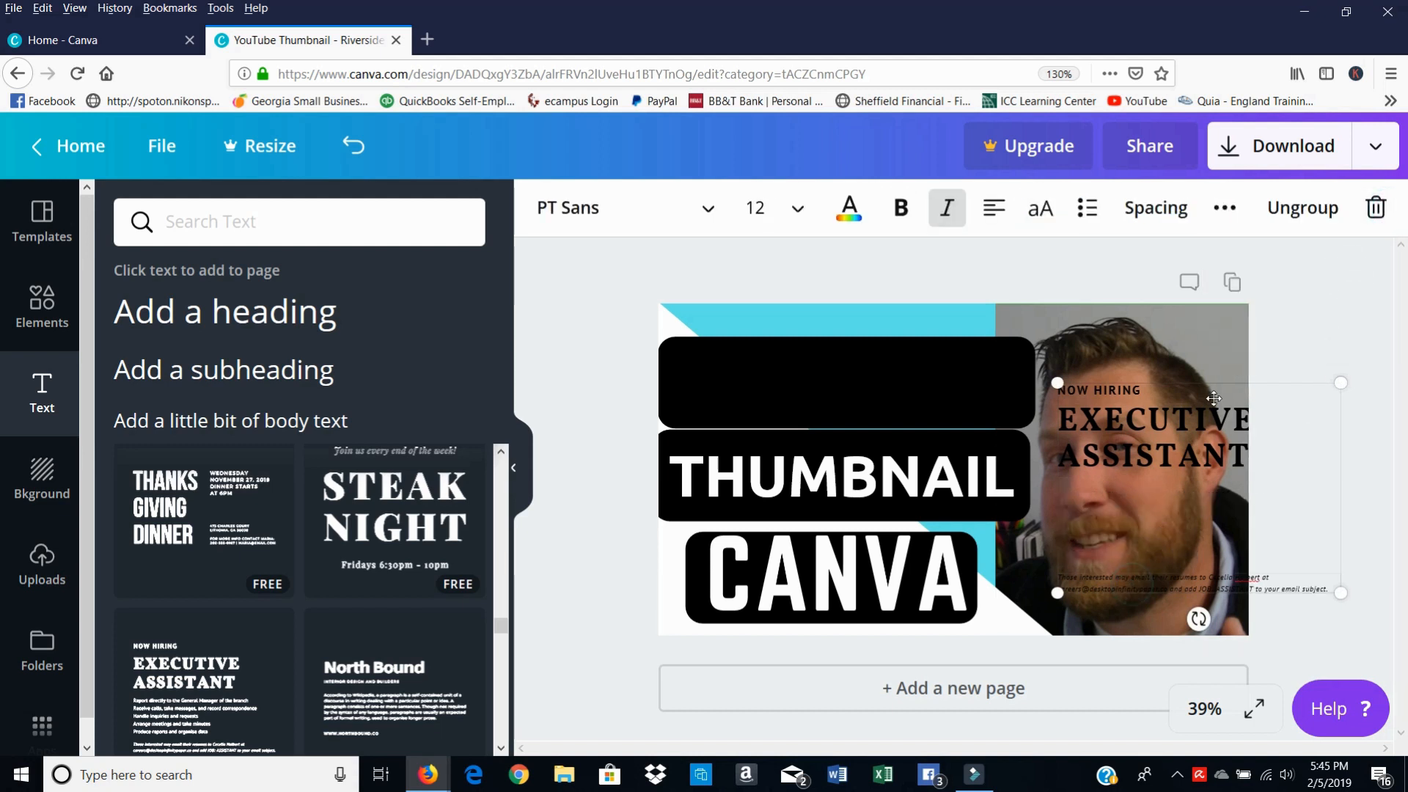
pyautogui.click(1376, 208)
pyautogui.click(1298, 271)
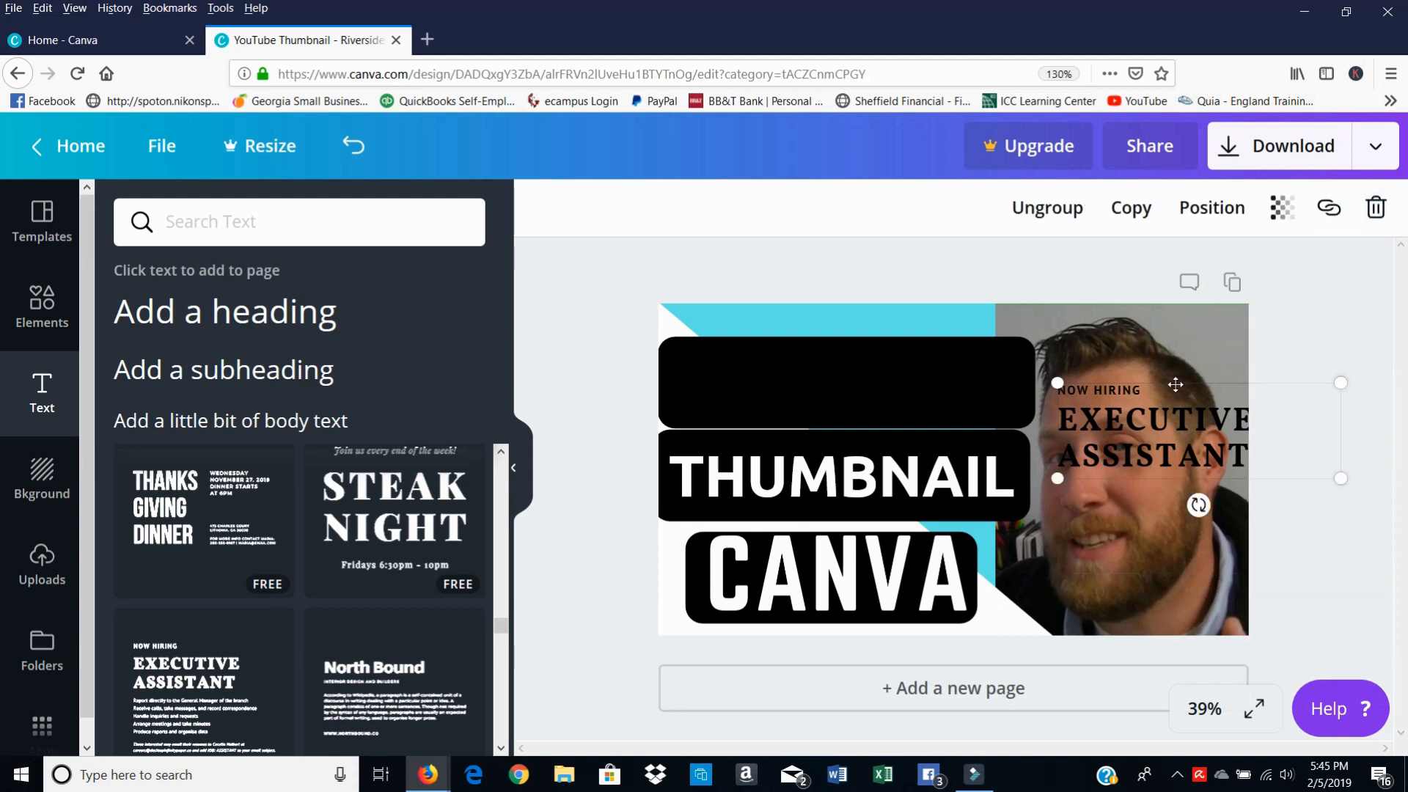
pyautogui.click(1133, 382)
pyautogui.click(1133, 382)
pyautogui.click(1376, 208)
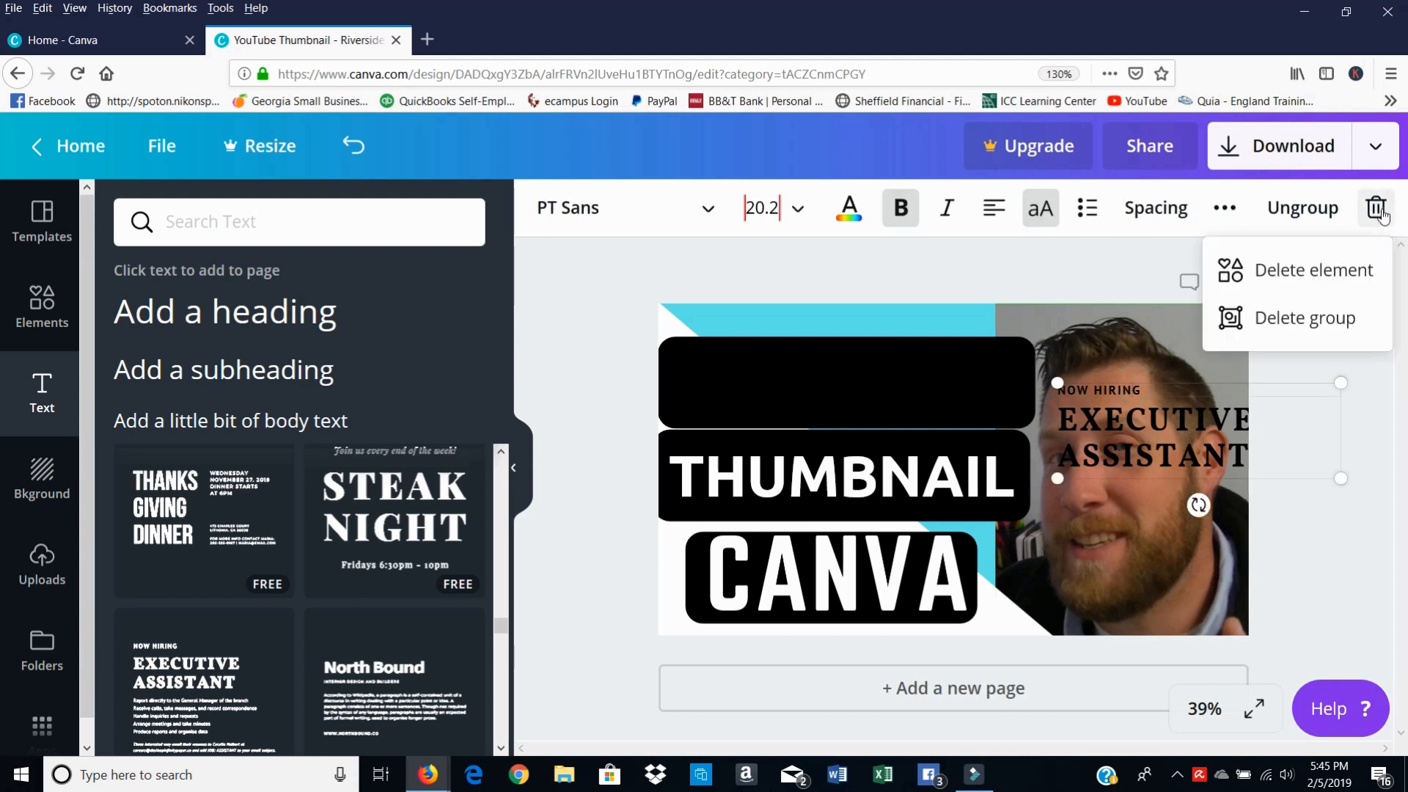
pyautogui.click(1288, 268)
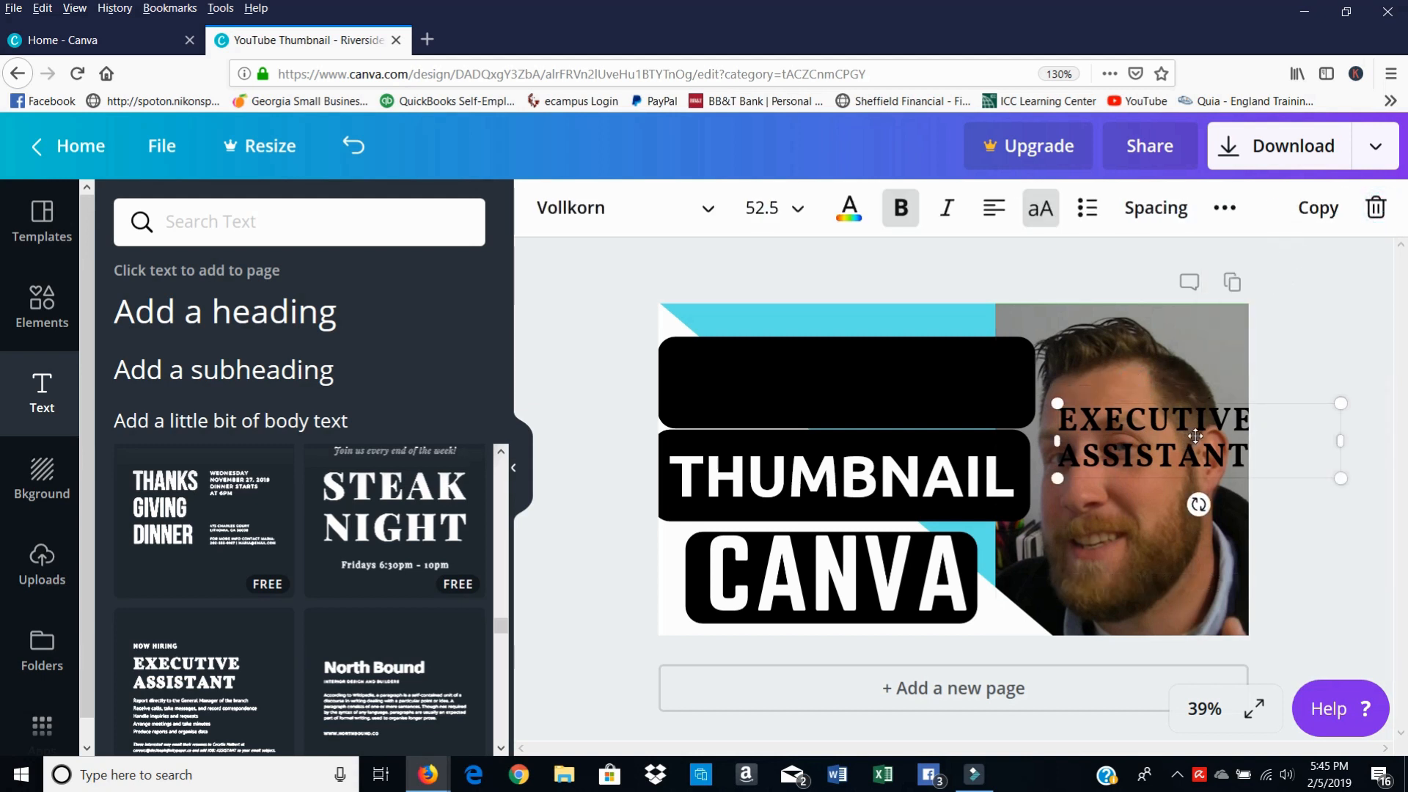
pyautogui.click(1162, 657)
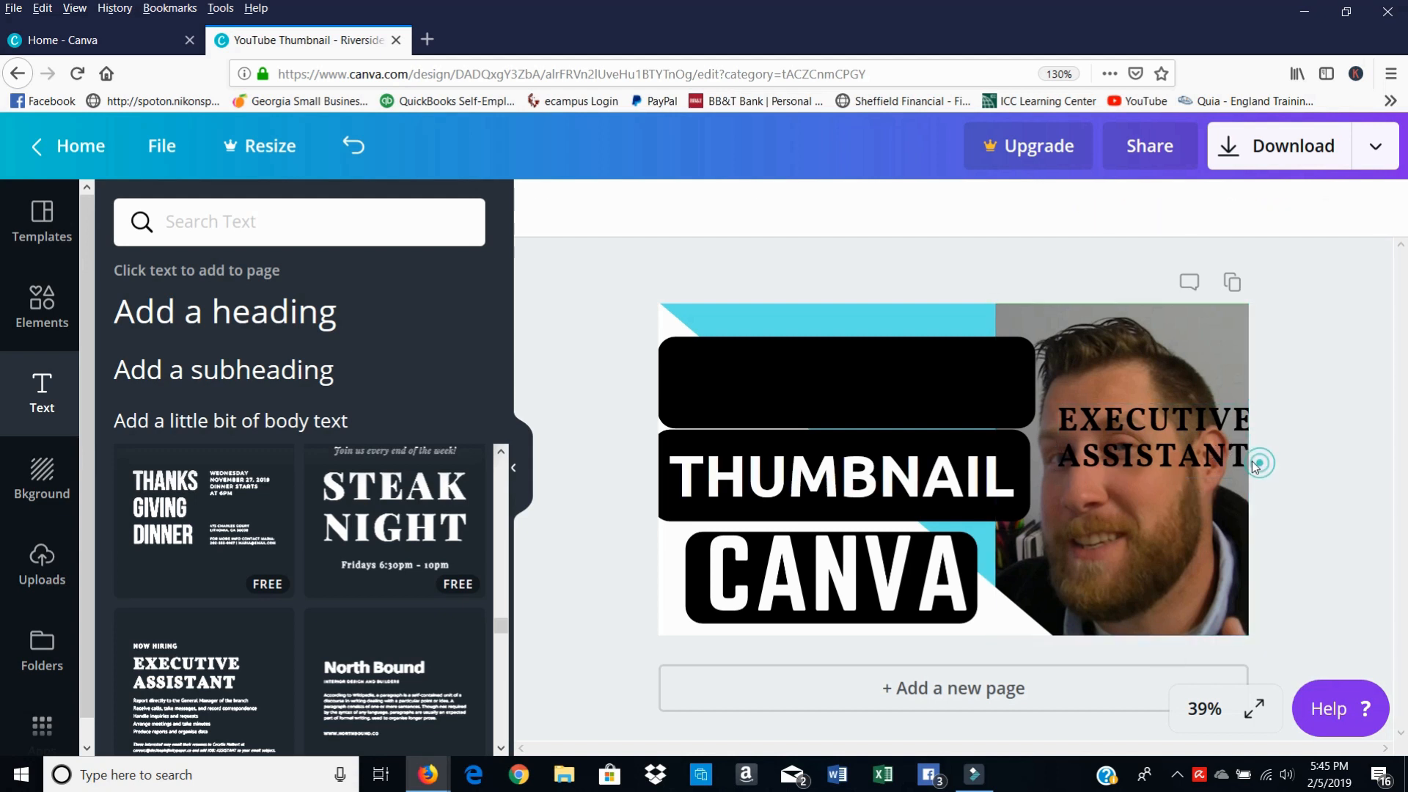
# Step: Colour the EXECUTIVE ASSISTANT heading white and replace its wording with "YOUTUBE"
pyautogui.click(1241, 456)
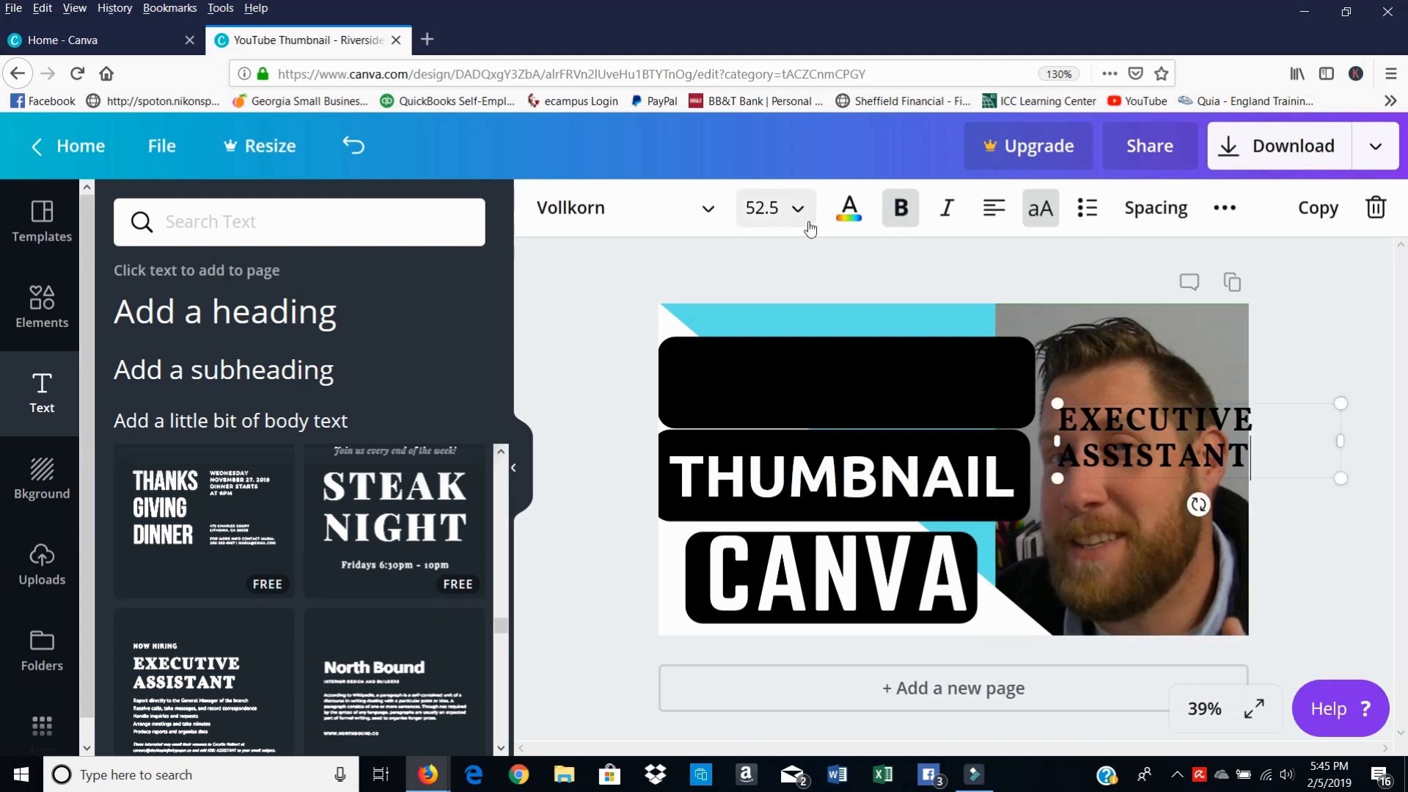
pyautogui.click(848, 208)
pyautogui.click(1014, 296)
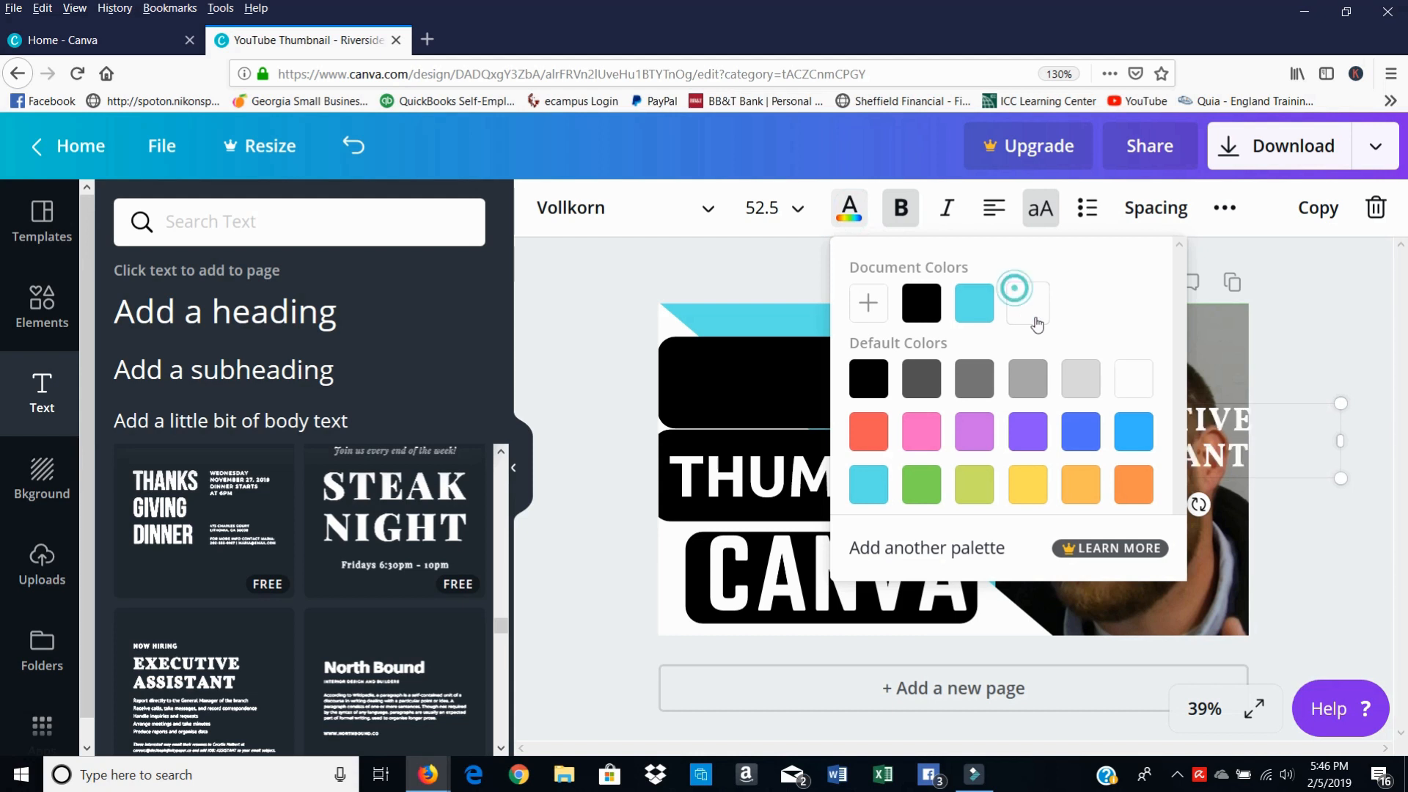
pyautogui.click(1271, 455)
pyautogui.moveTo(1250, 454); pyautogui.dragTo(1030, 454)
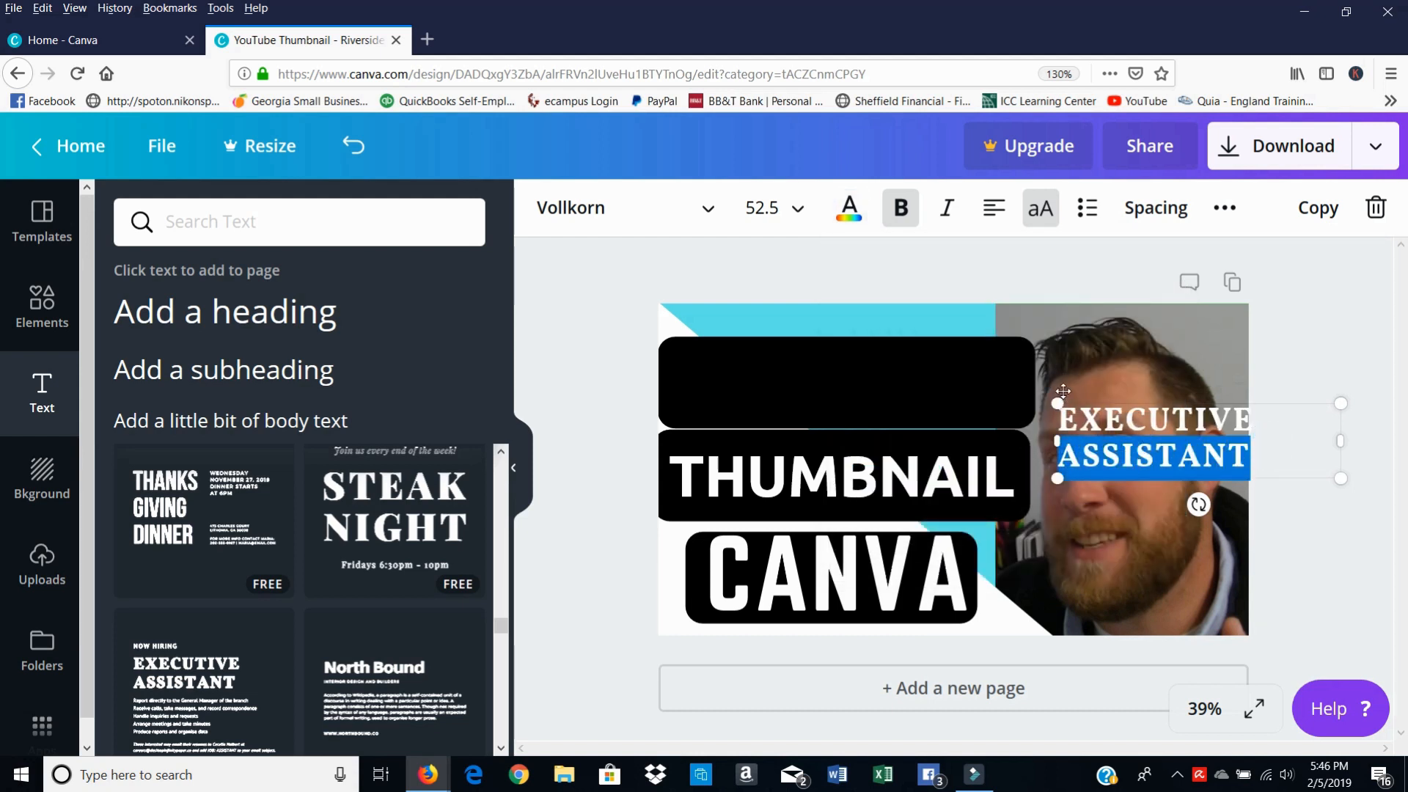
pyautogui.moveTo(1085, 396); pyautogui.dragTo(1092, 402)
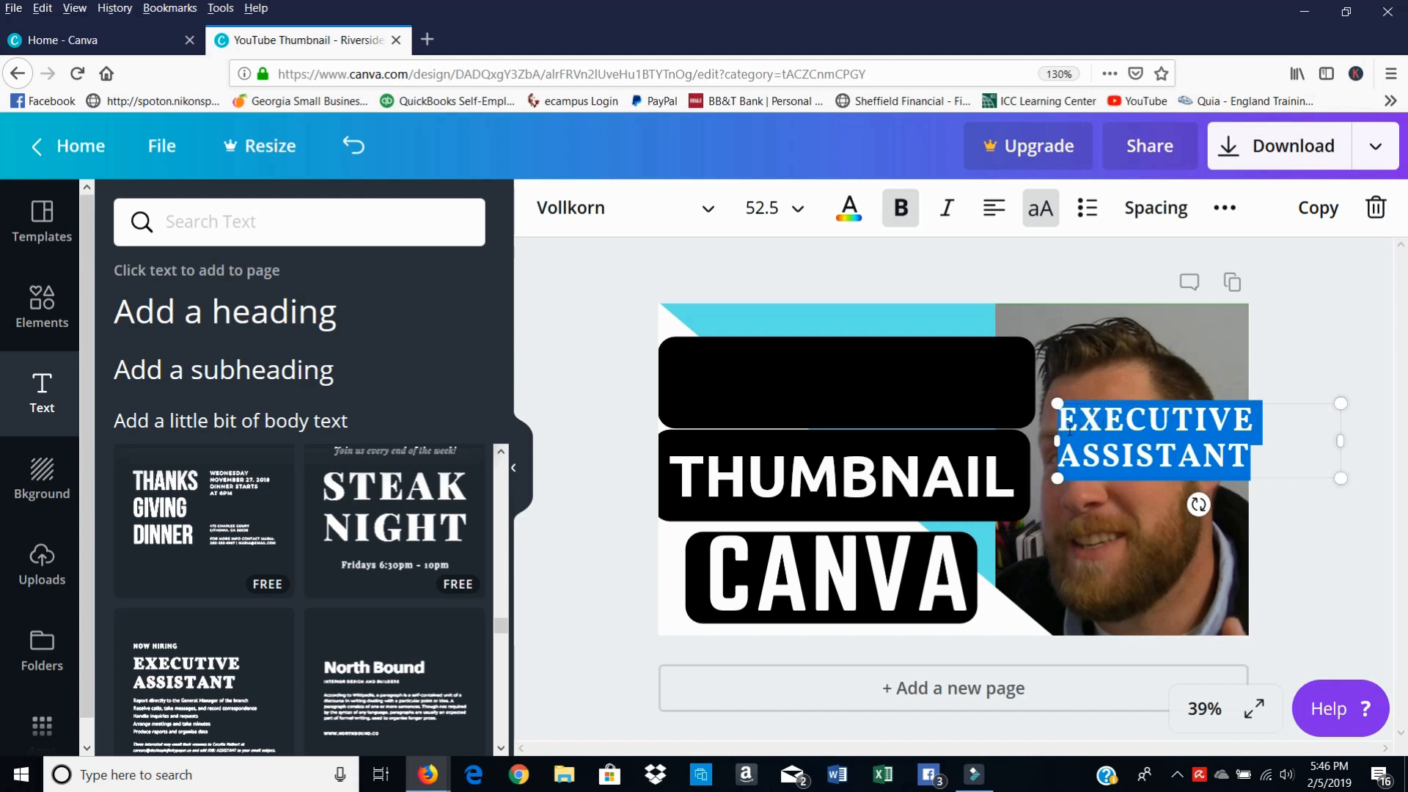
pyautogui.write('YOUTUBE')
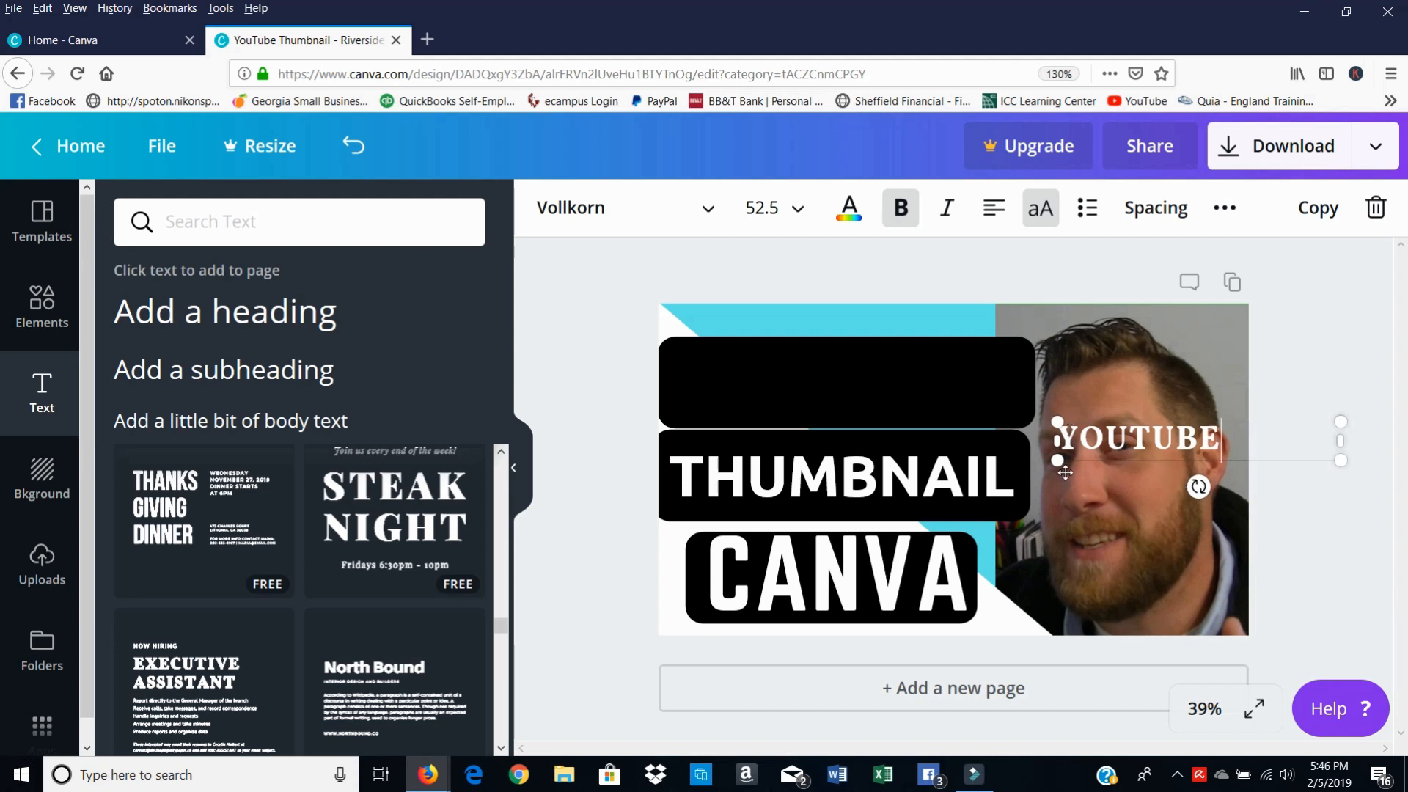
# Step: Narrow the YOUTUBE text box, enlarge the text to about size 86 and place it on the top black bar
pyautogui.moveTo(1339, 440); pyautogui.dragTo(1237, 440)
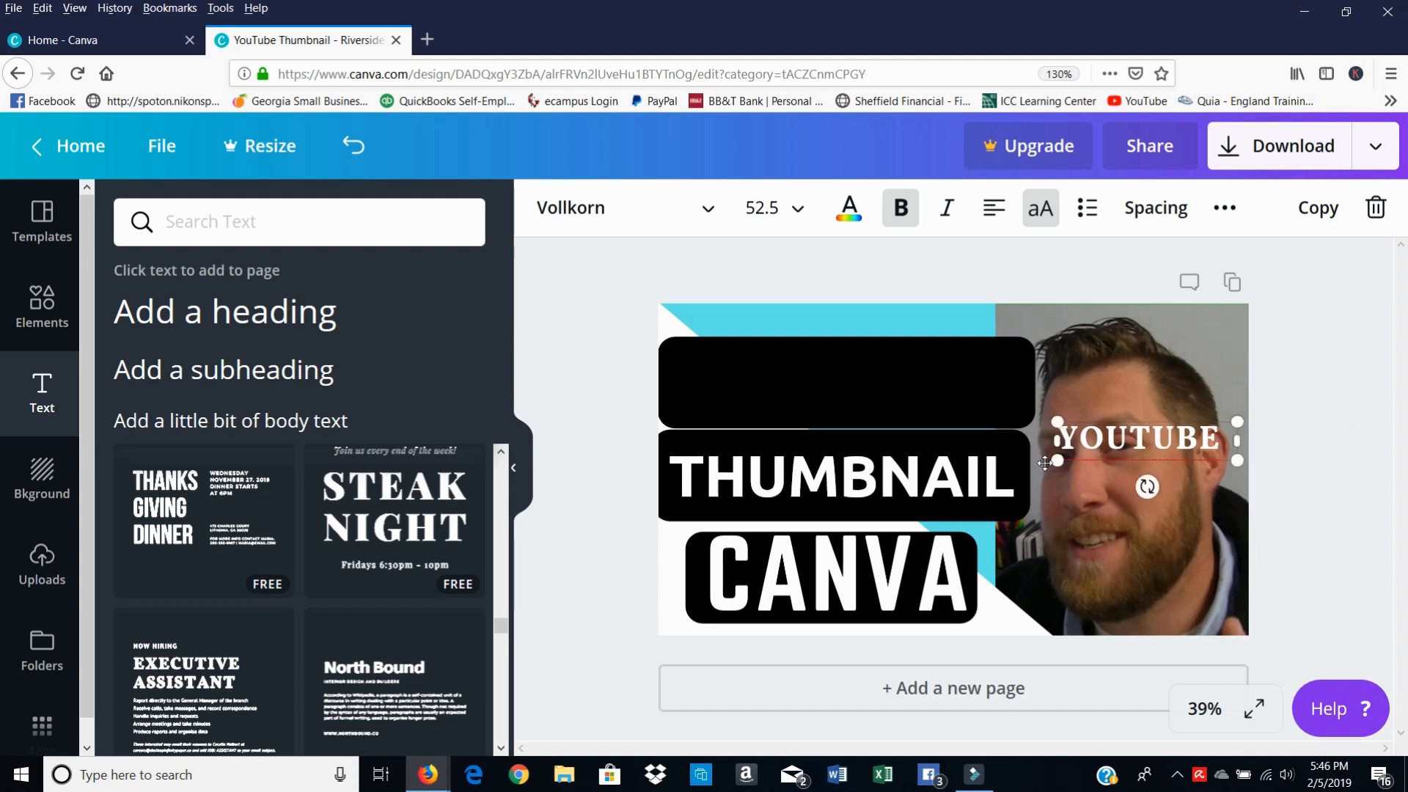
pyautogui.moveTo(1056, 460); pyautogui.dragTo(1021, 444)
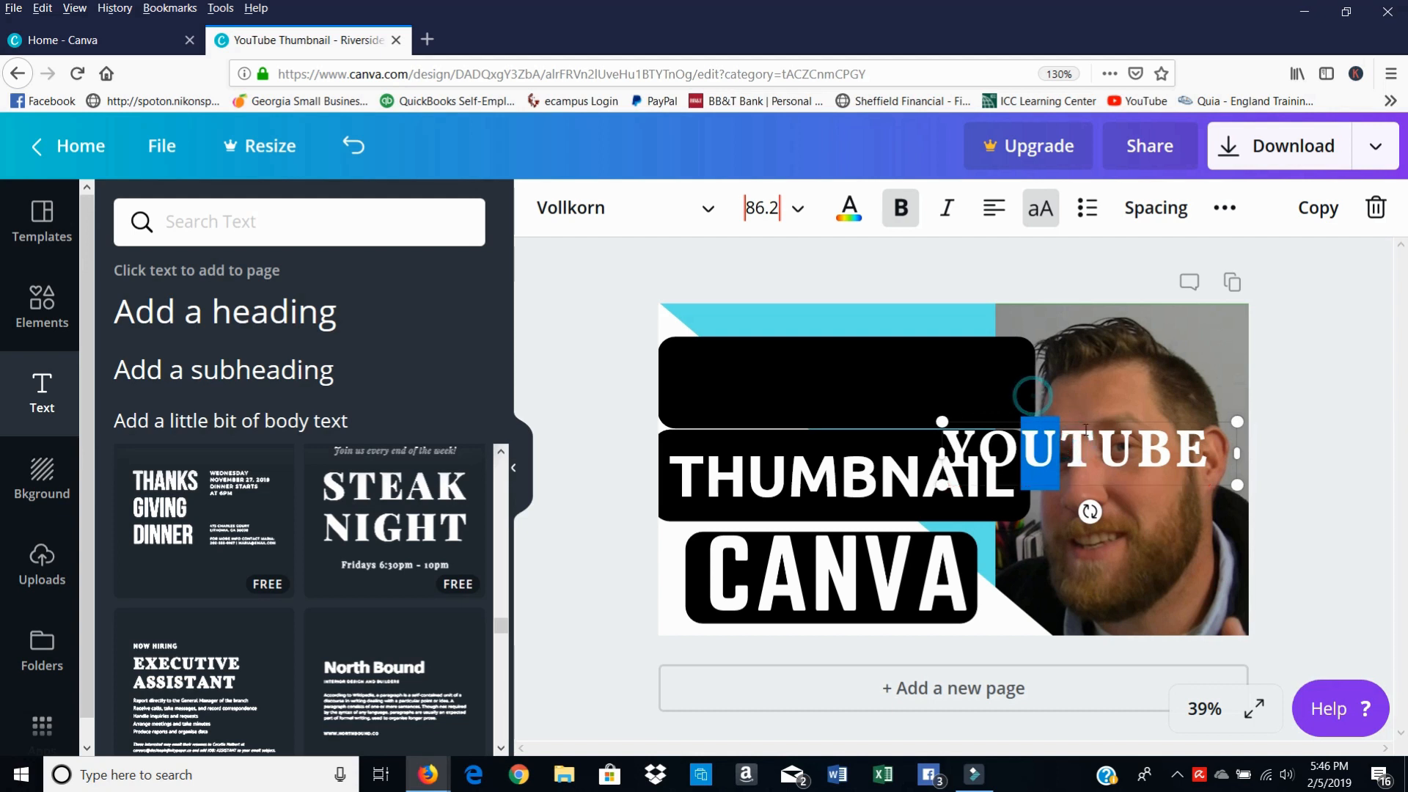
pyautogui.click(1282, 461)
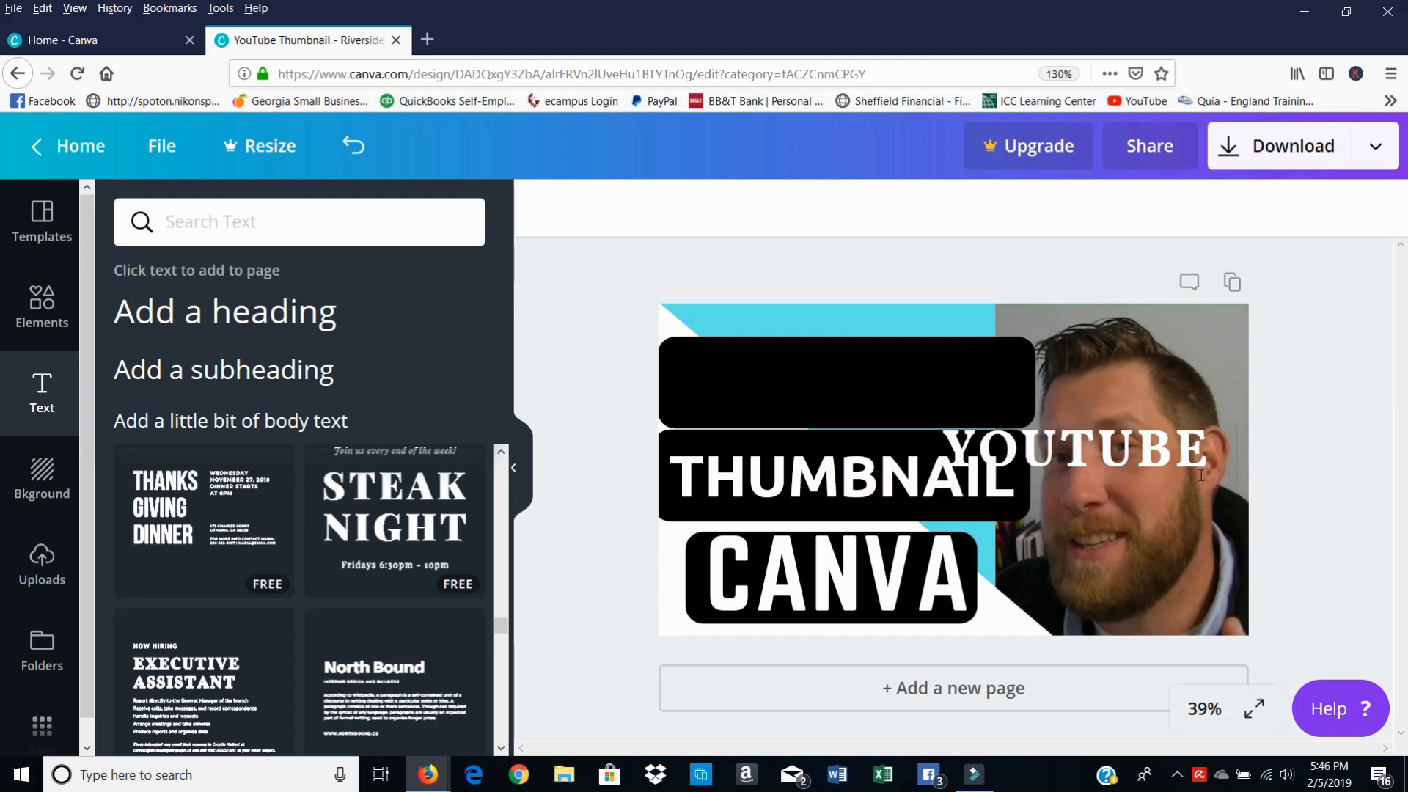
pyautogui.moveTo(1152, 456); pyautogui.dragTo(915, 372)
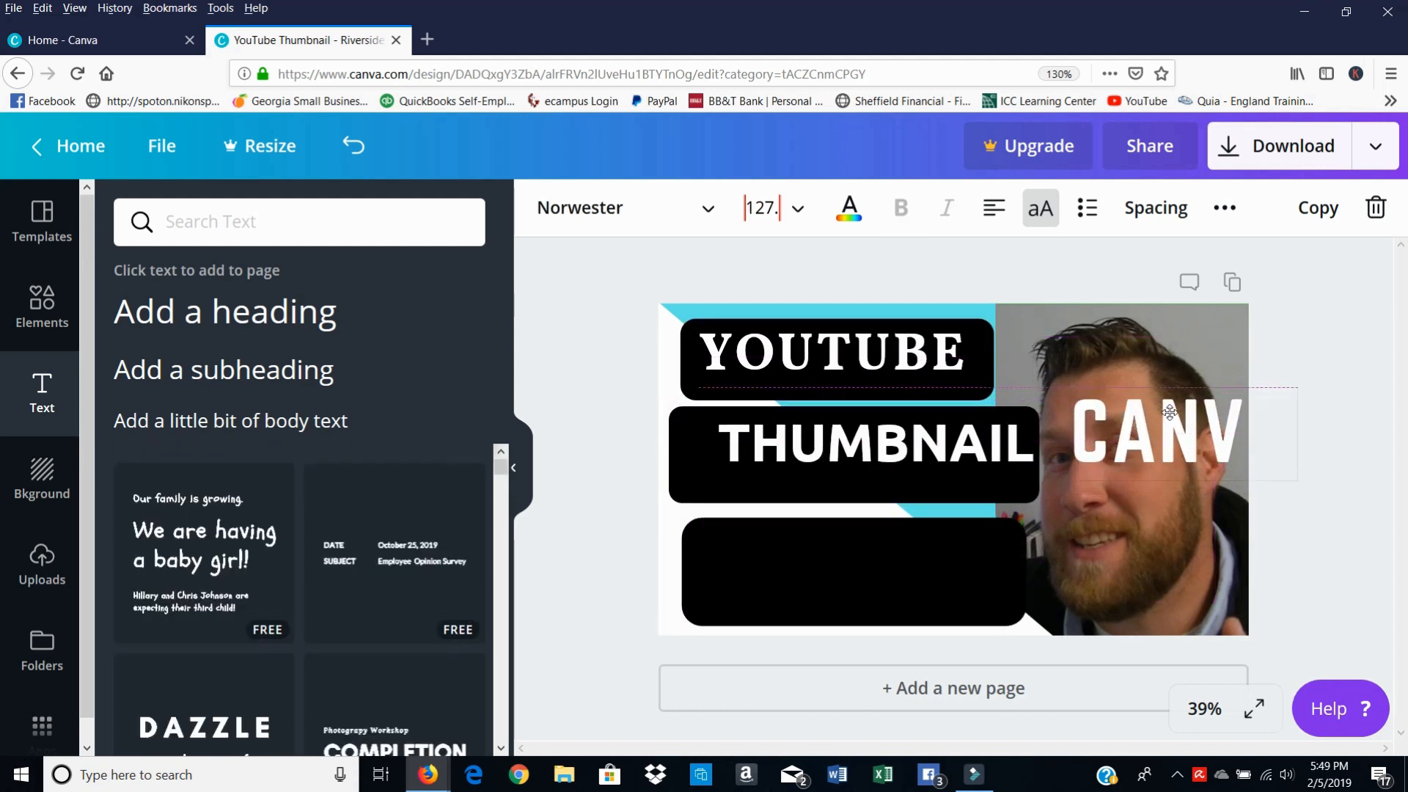
# Step: Move CANVA off the lowest black bar and delete that bar, and centre the THUMBNAIL text on its own bar
pyautogui.moveTo(1173, 396); pyautogui.dragTo(1132, 392)
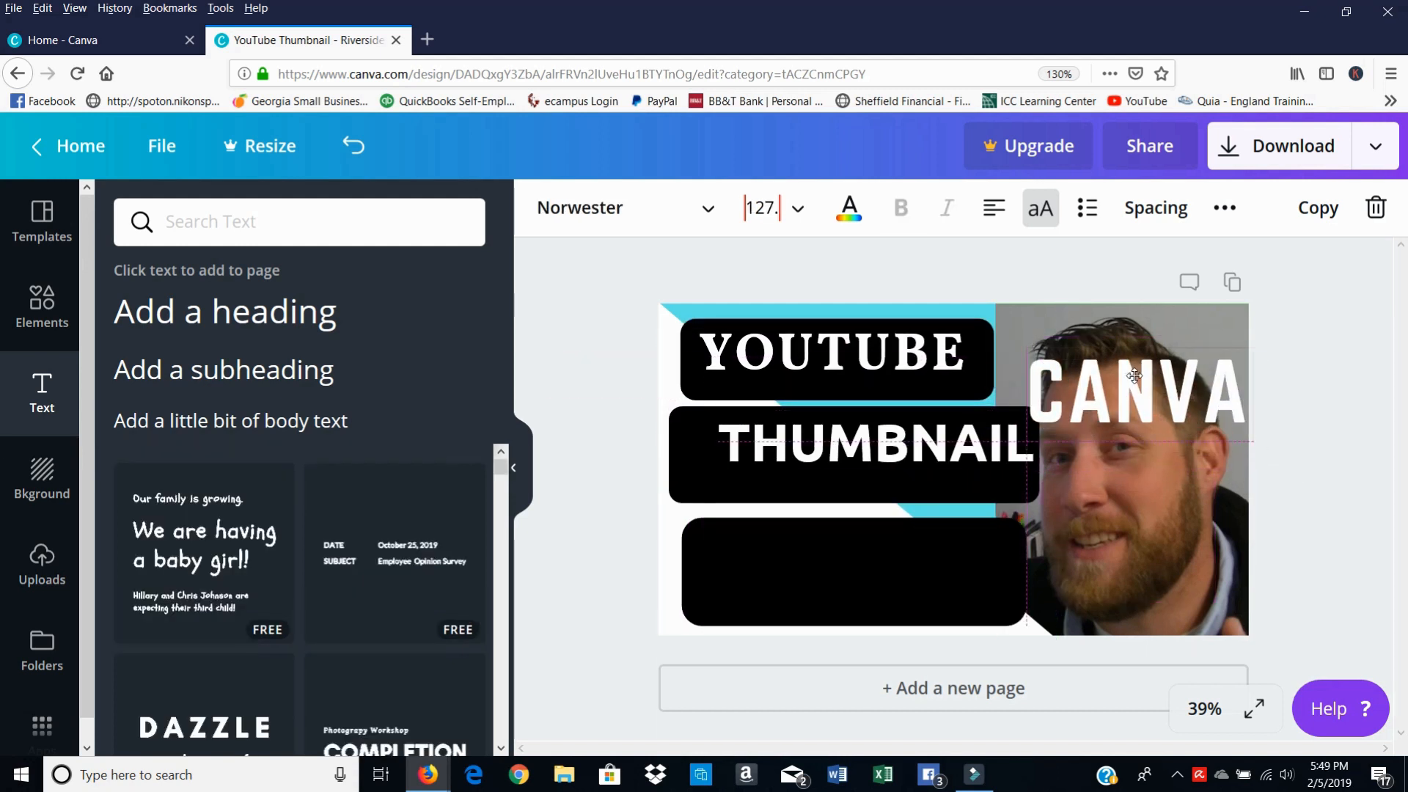
pyautogui.click(910, 533)
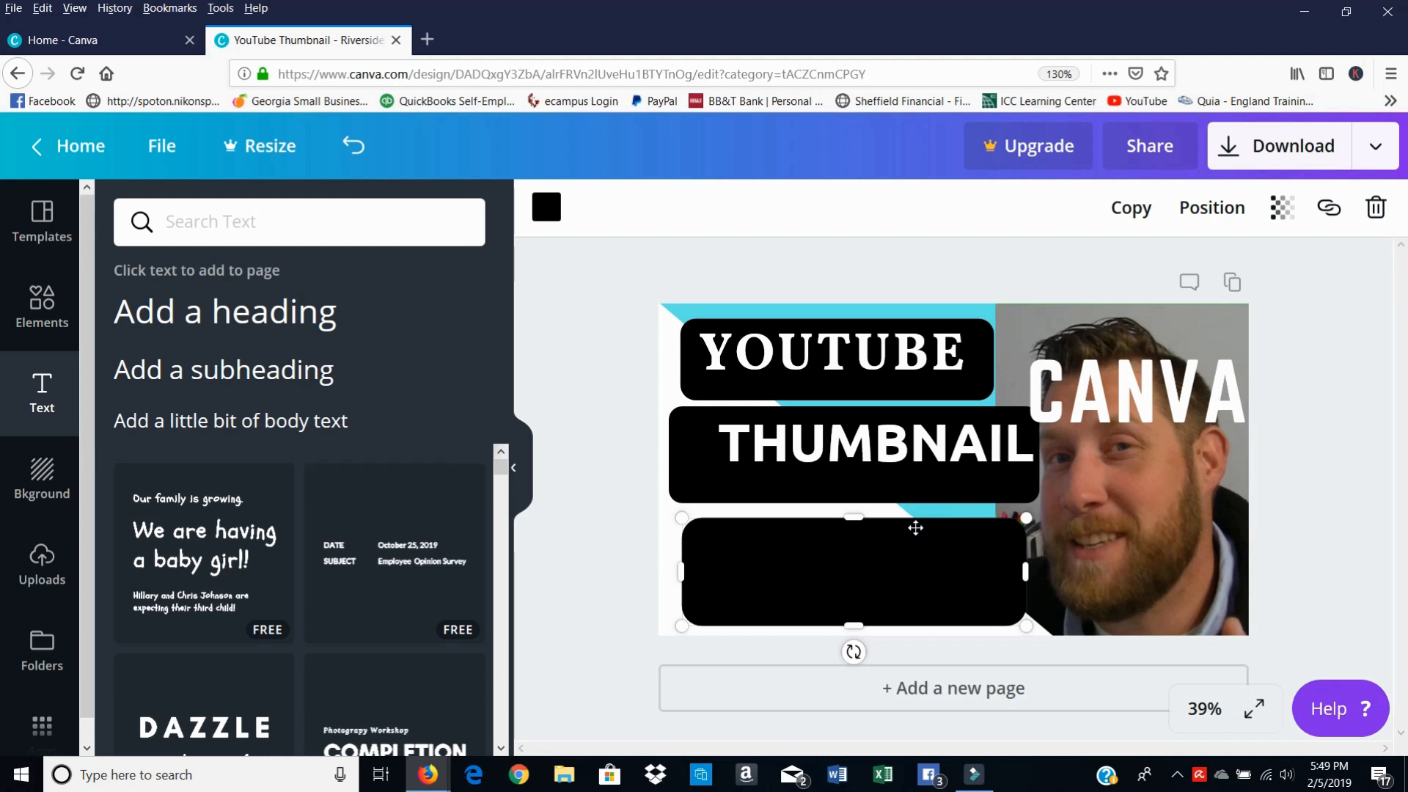
pyautogui.press('Delete')
pyautogui.moveTo(1092, 420); pyautogui.dragTo(1067, 432)
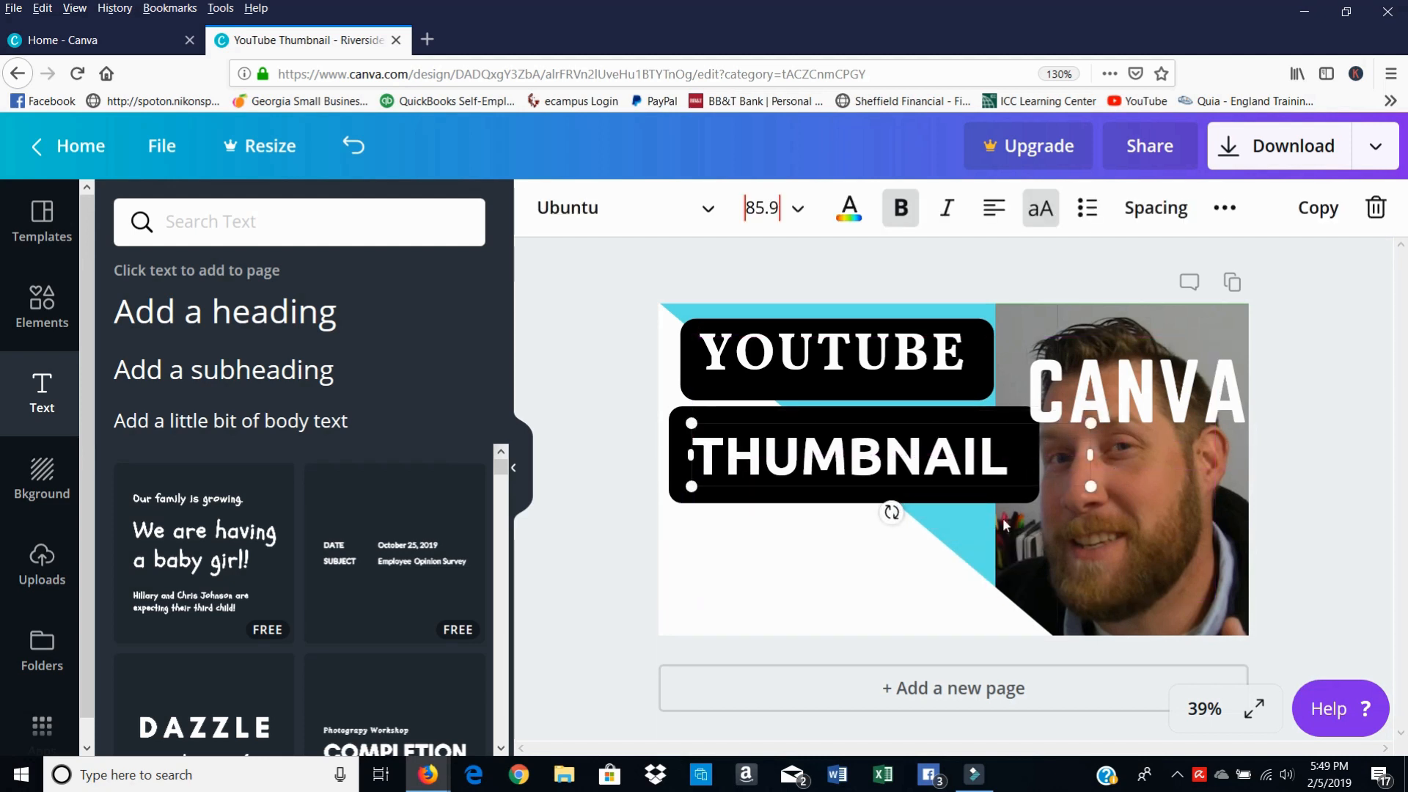
# Step: Recolour the CANVA text golden yellow, #ffcc00
pyautogui.doubleClick(1157, 396)
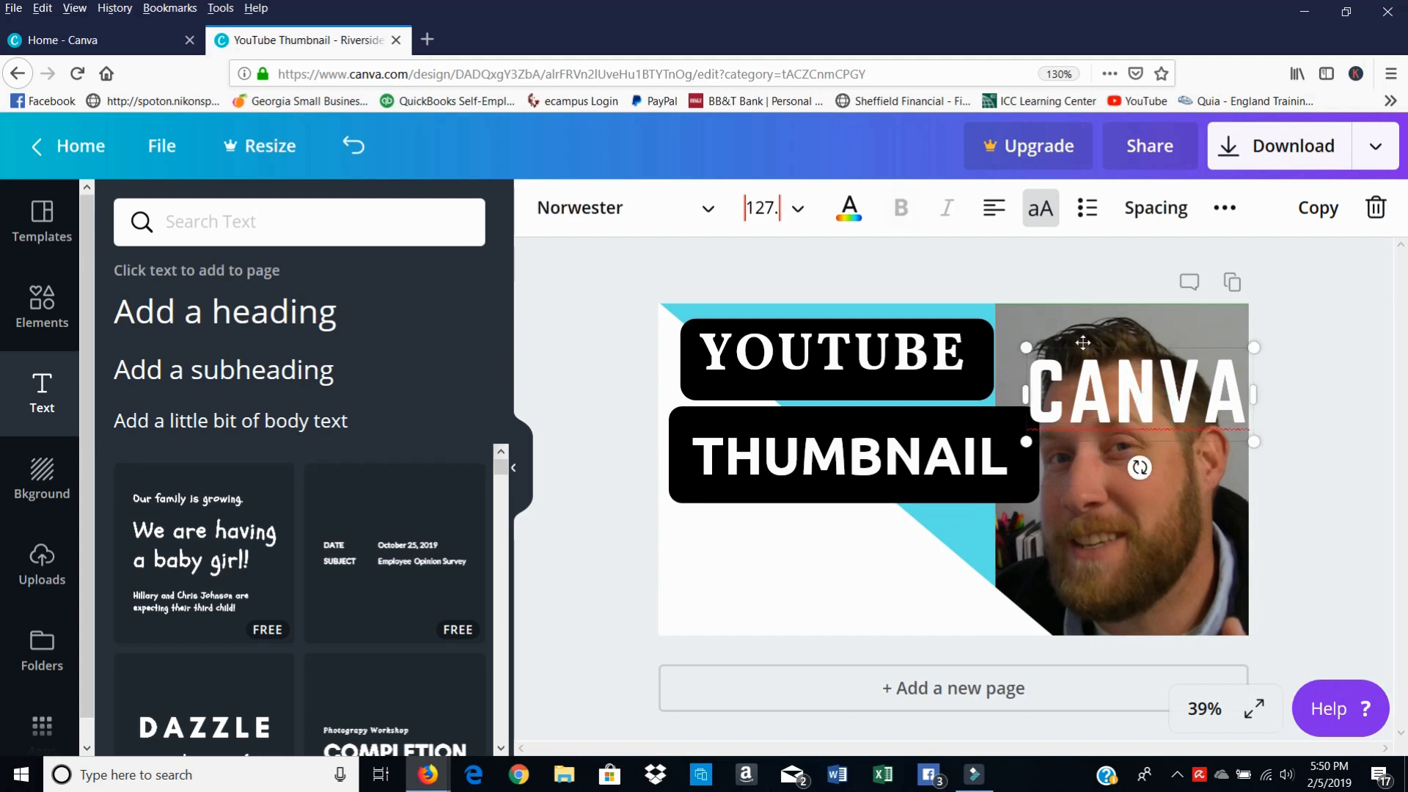
pyautogui.click(849, 209)
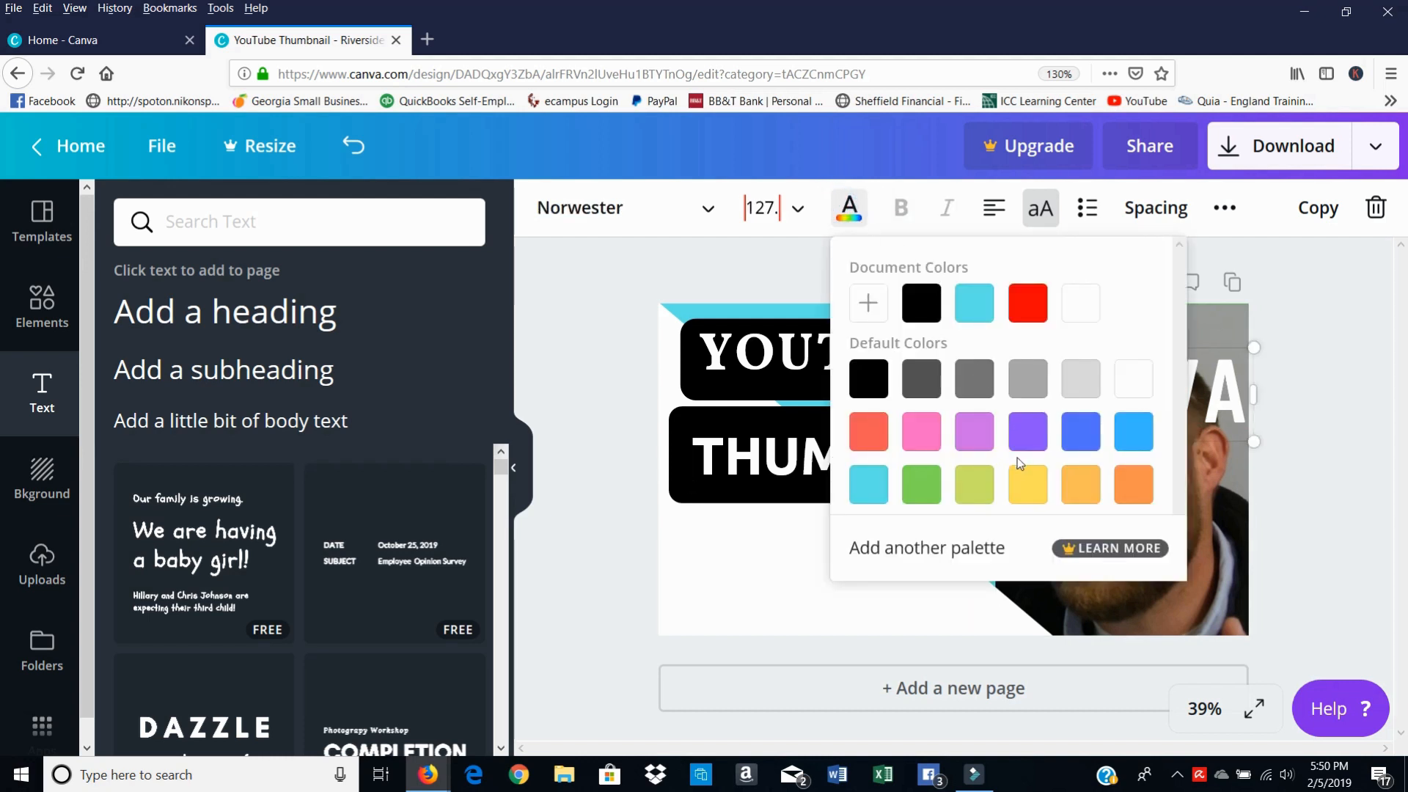
pyautogui.click(1021, 480)
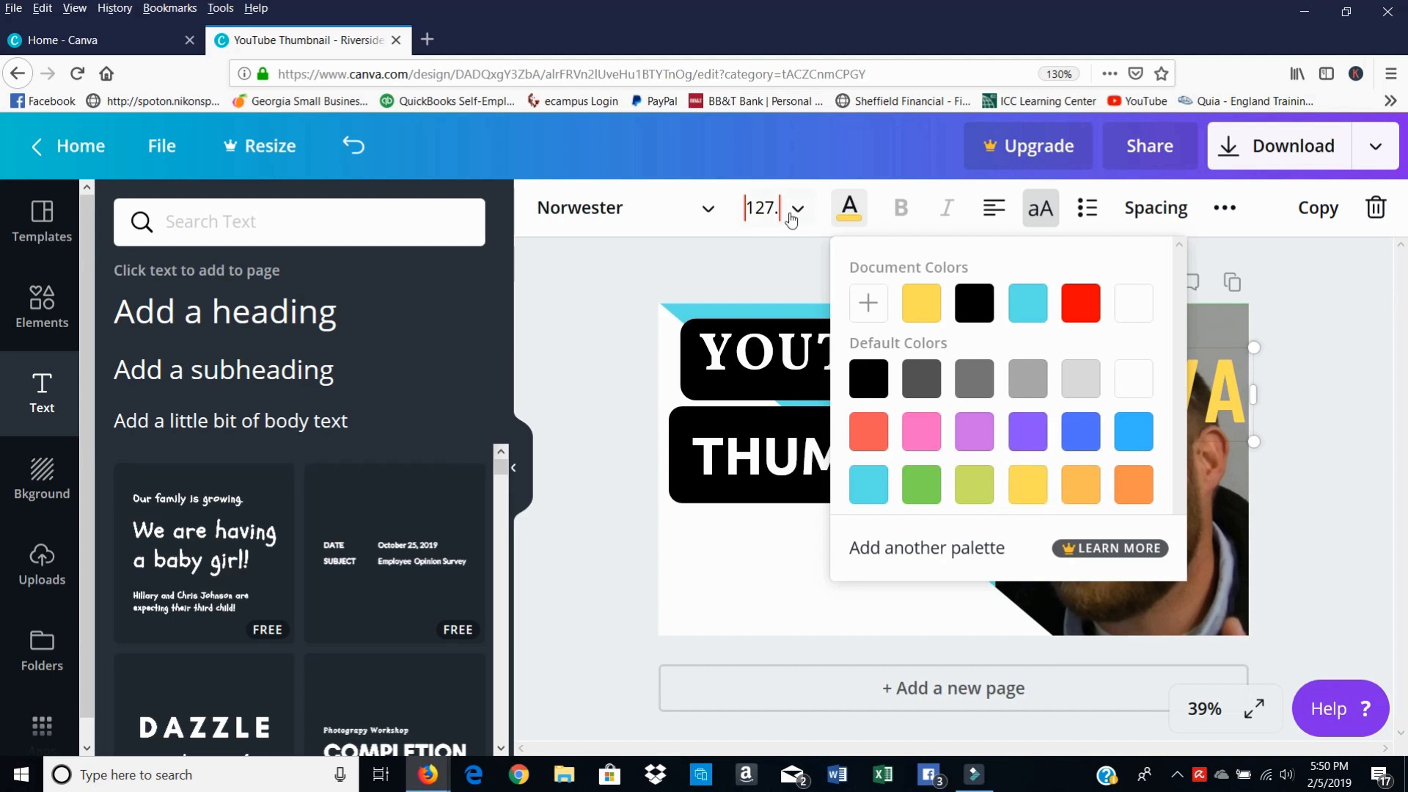
pyautogui.click(868, 302)
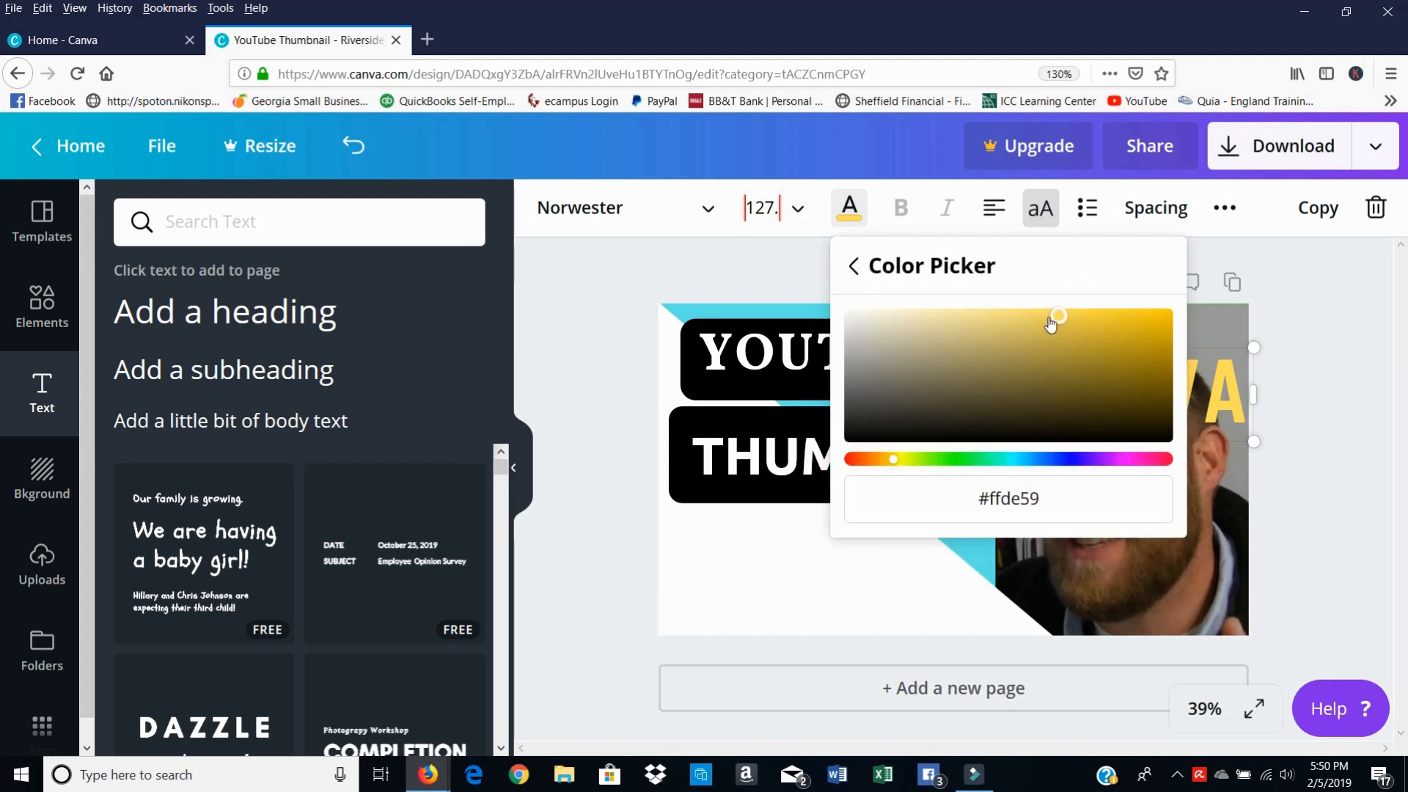
pyautogui.moveTo(1053, 323); pyautogui.dragTo(1185, 291)
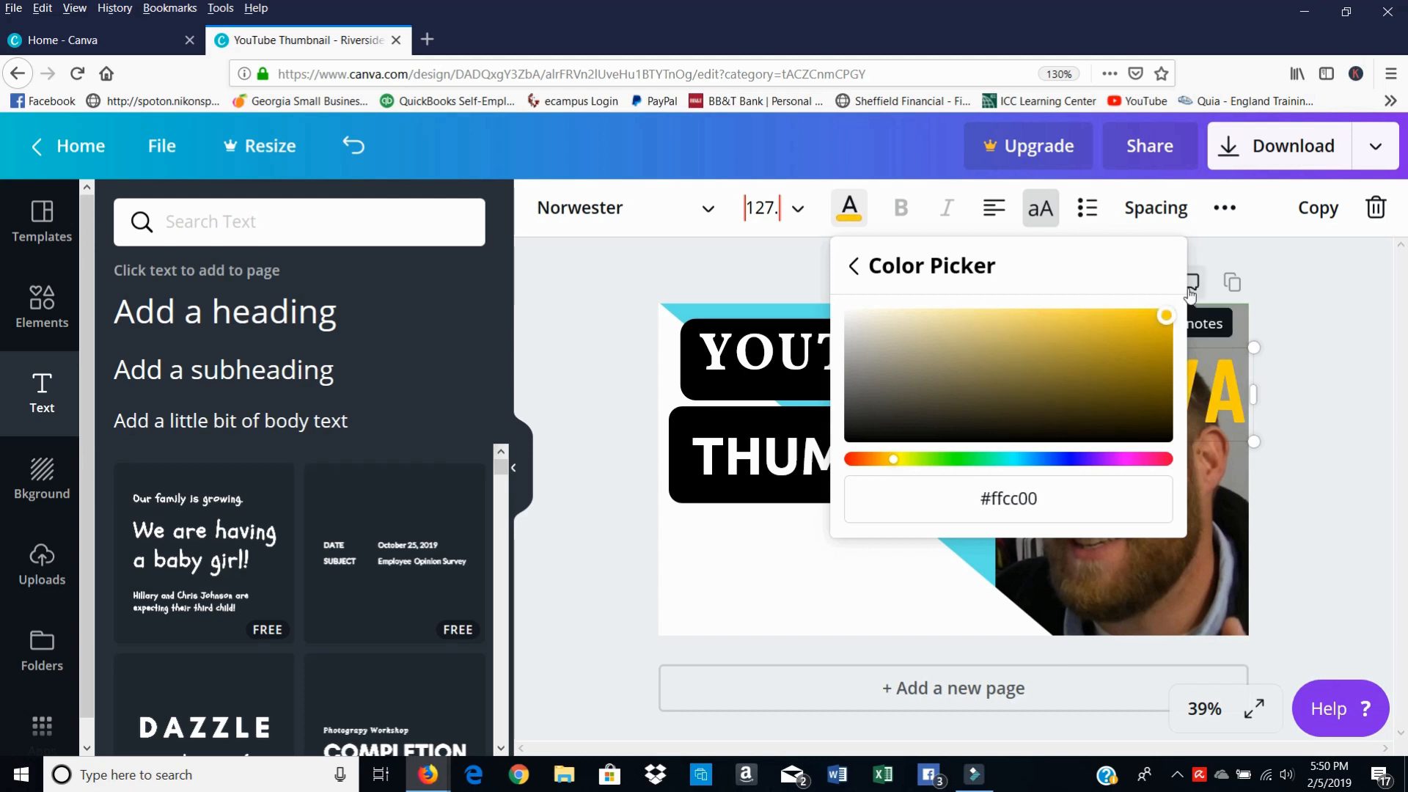
pyautogui.click(1215, 365)
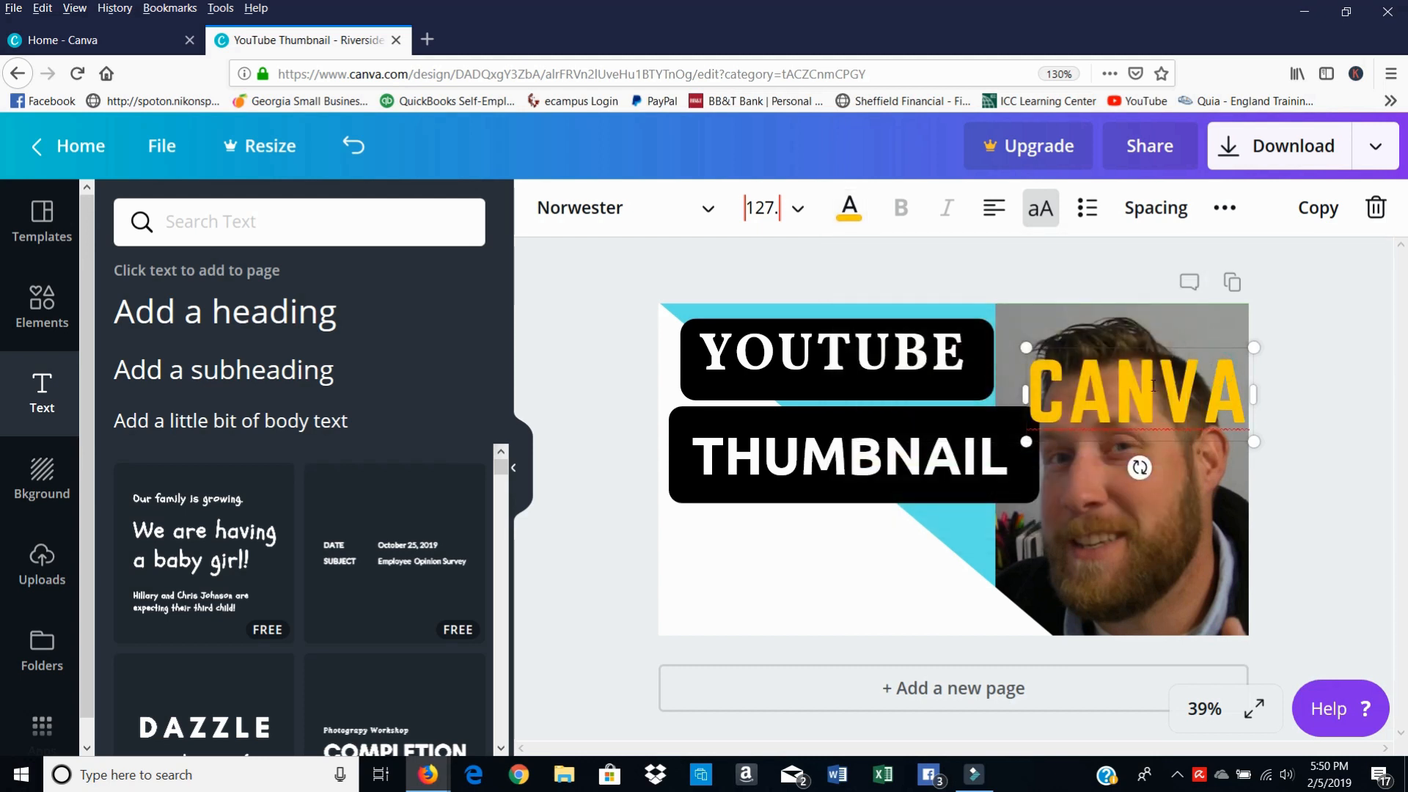
# Step: Place the yellow CANVA text on the white area centred below the THUMBNAIL bar
pyautogui.moveTo(1154, 384); pyautogui.dragTo(1114, 385)
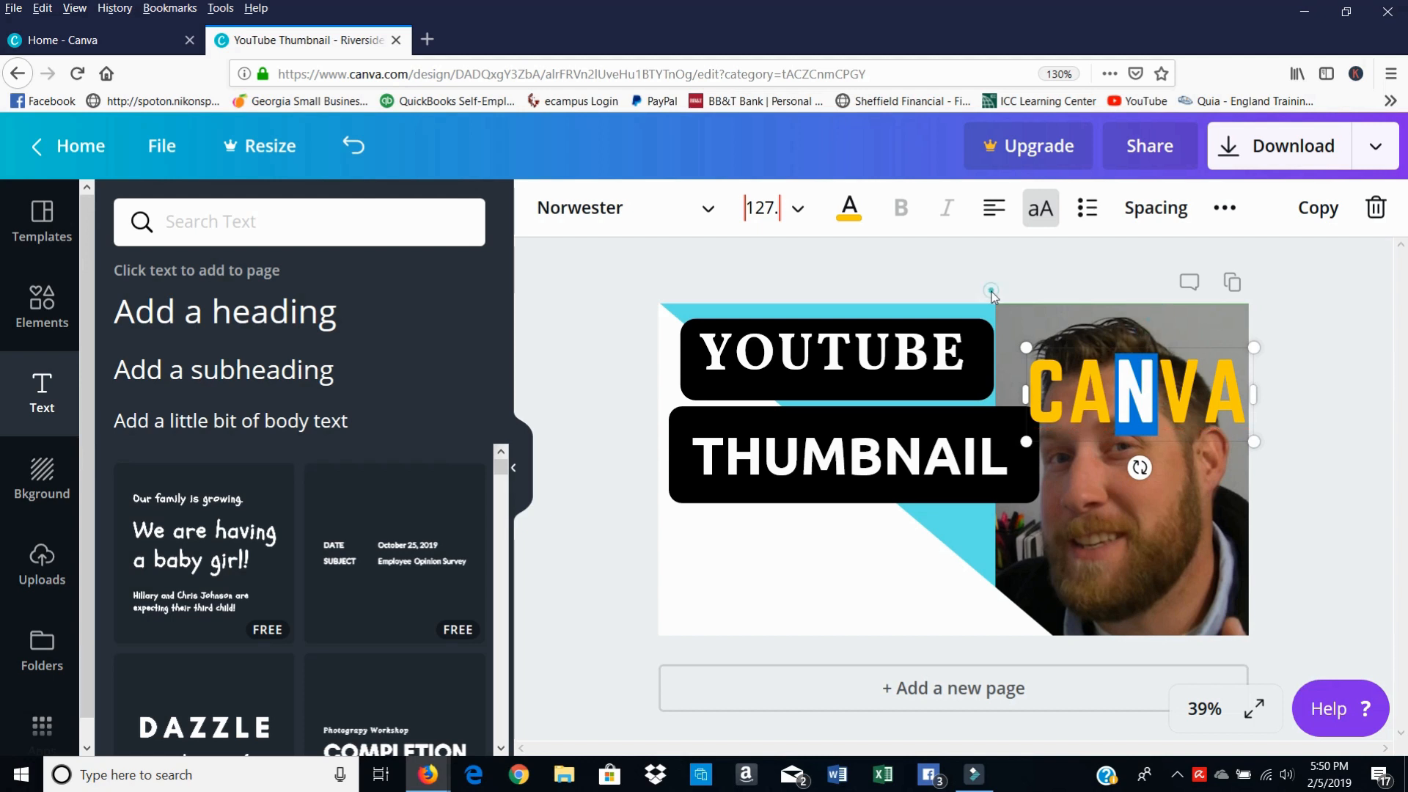
pyautogui.click(991, 292)
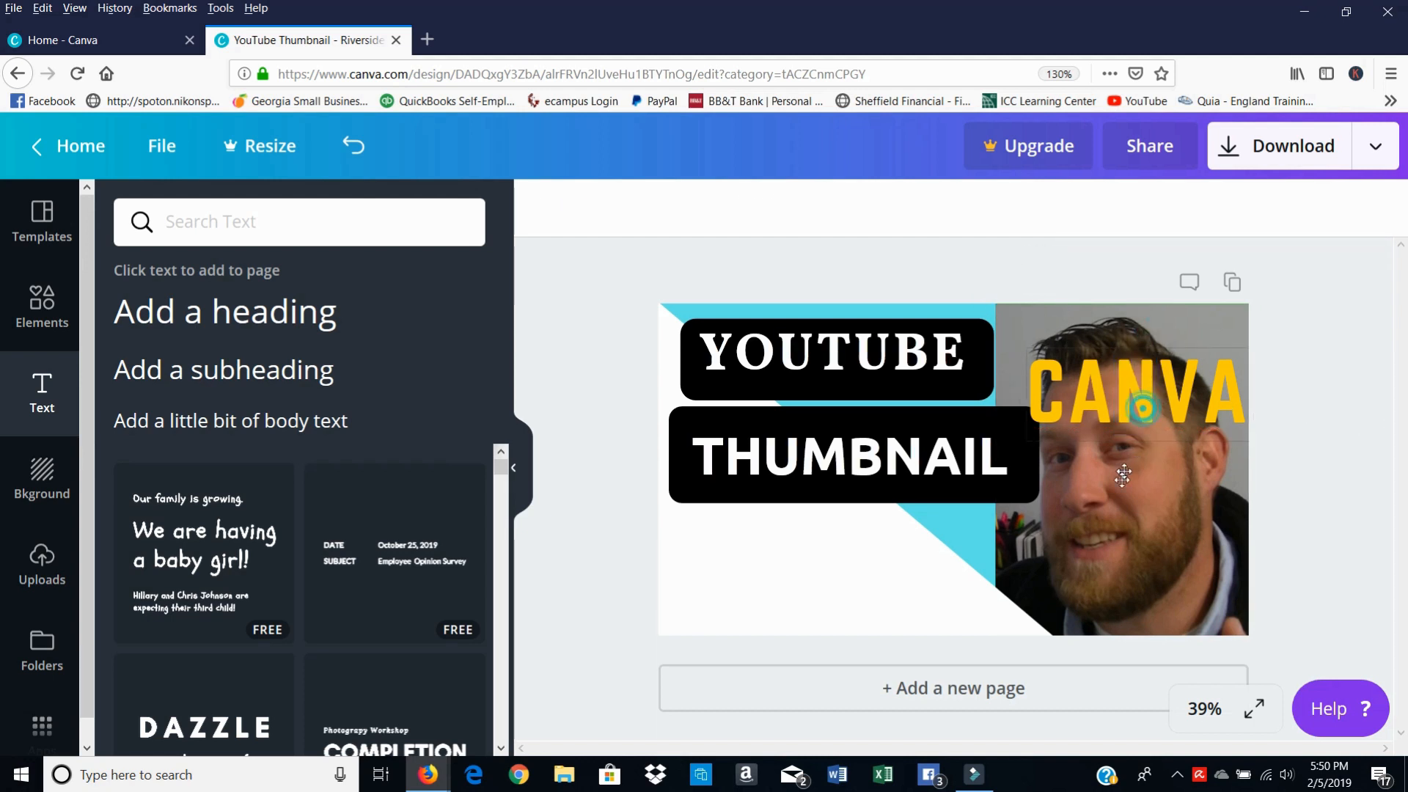
pyautogui.moveTo(1146, 408); pyautogui.dragTo(856, 608)
pyautogui.click(825, 539)
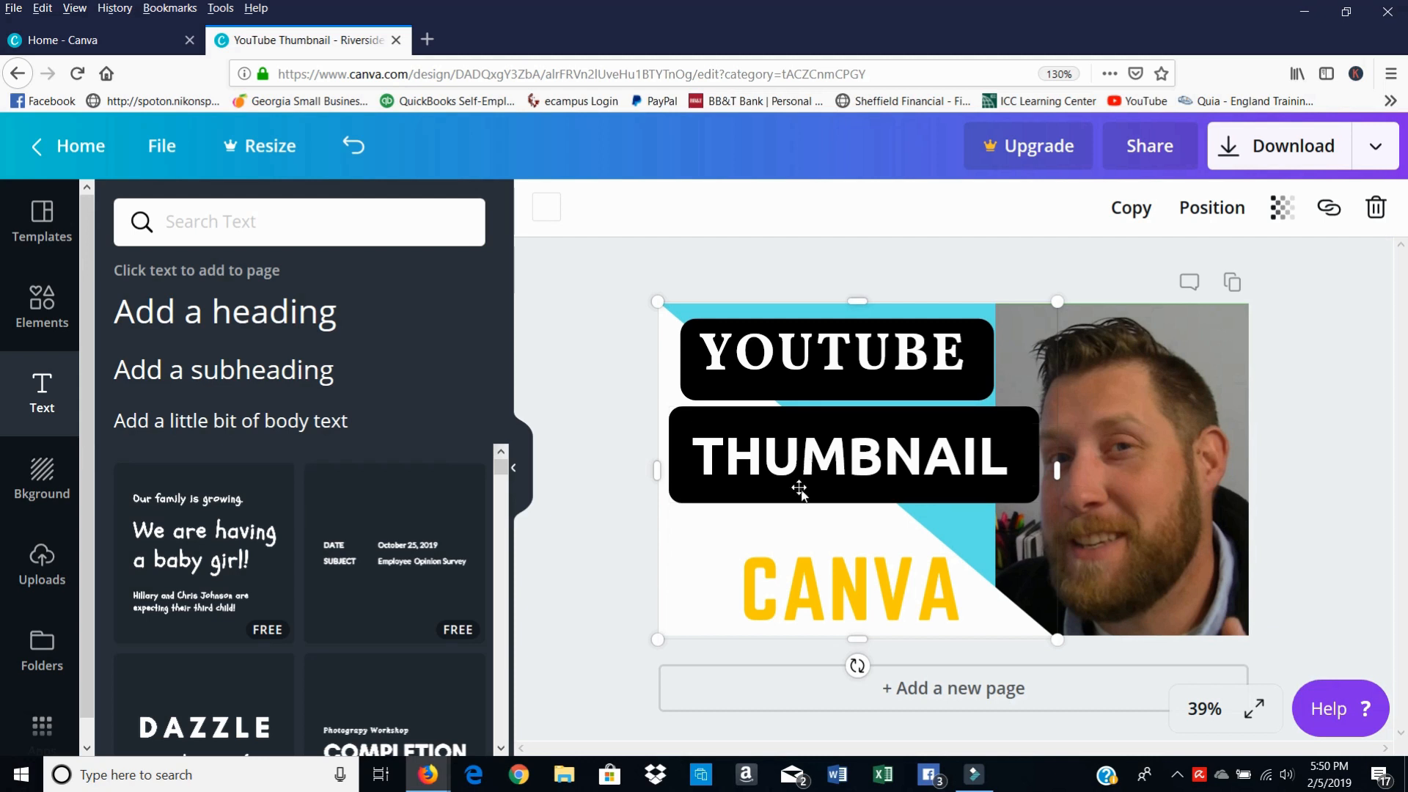
pyautogui.moveTo(799, 490)
pyautogui.mouseDown()
pyautogui.moveTo(884, 558)
pyautogui.moveTo(867, 516)
pyautogui.moveTo(798, 491)
pyautogui.mouseUp()
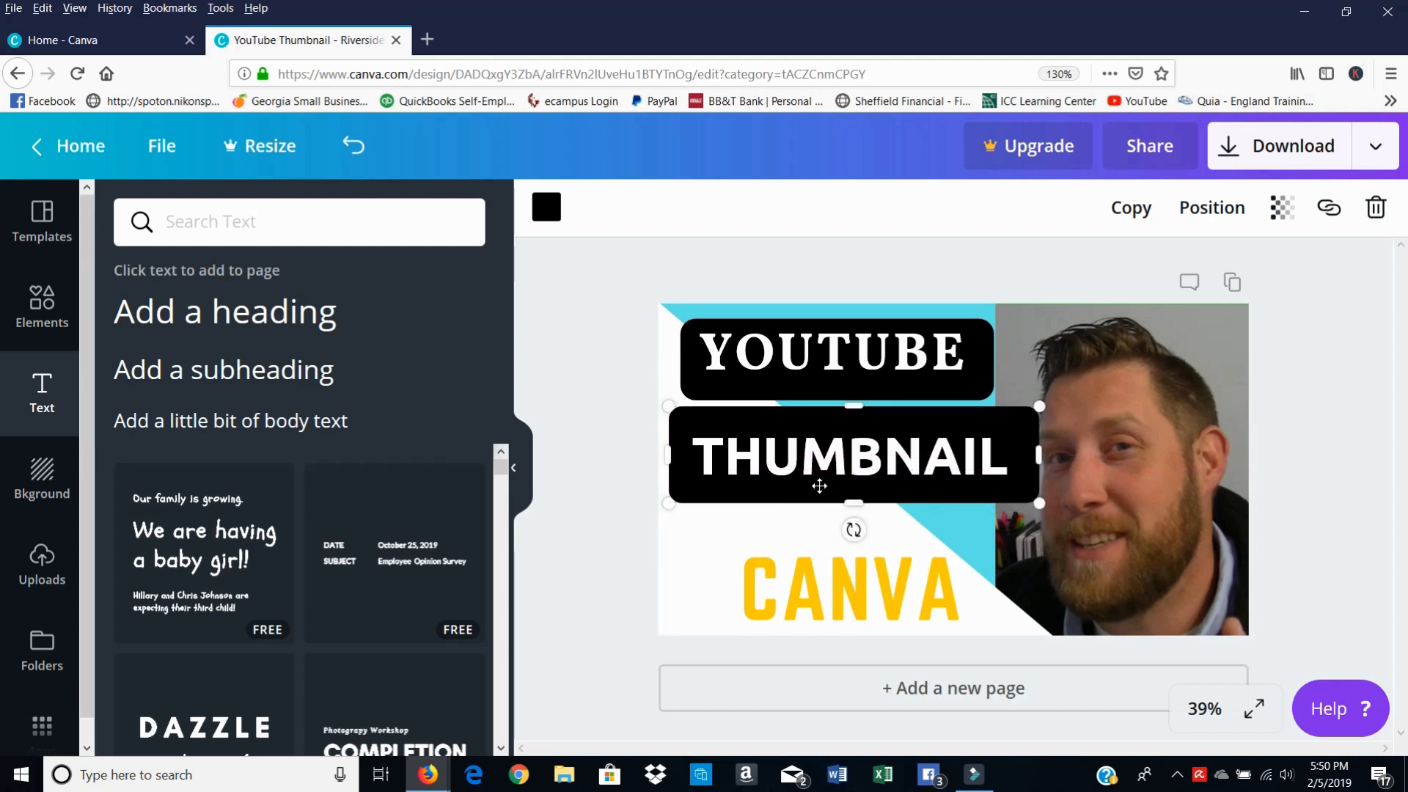
# Step: Add the "We are having a baby girl!" text combination over the portrait and delete its smaller first and last lines
pyautogui.click(266, 530)
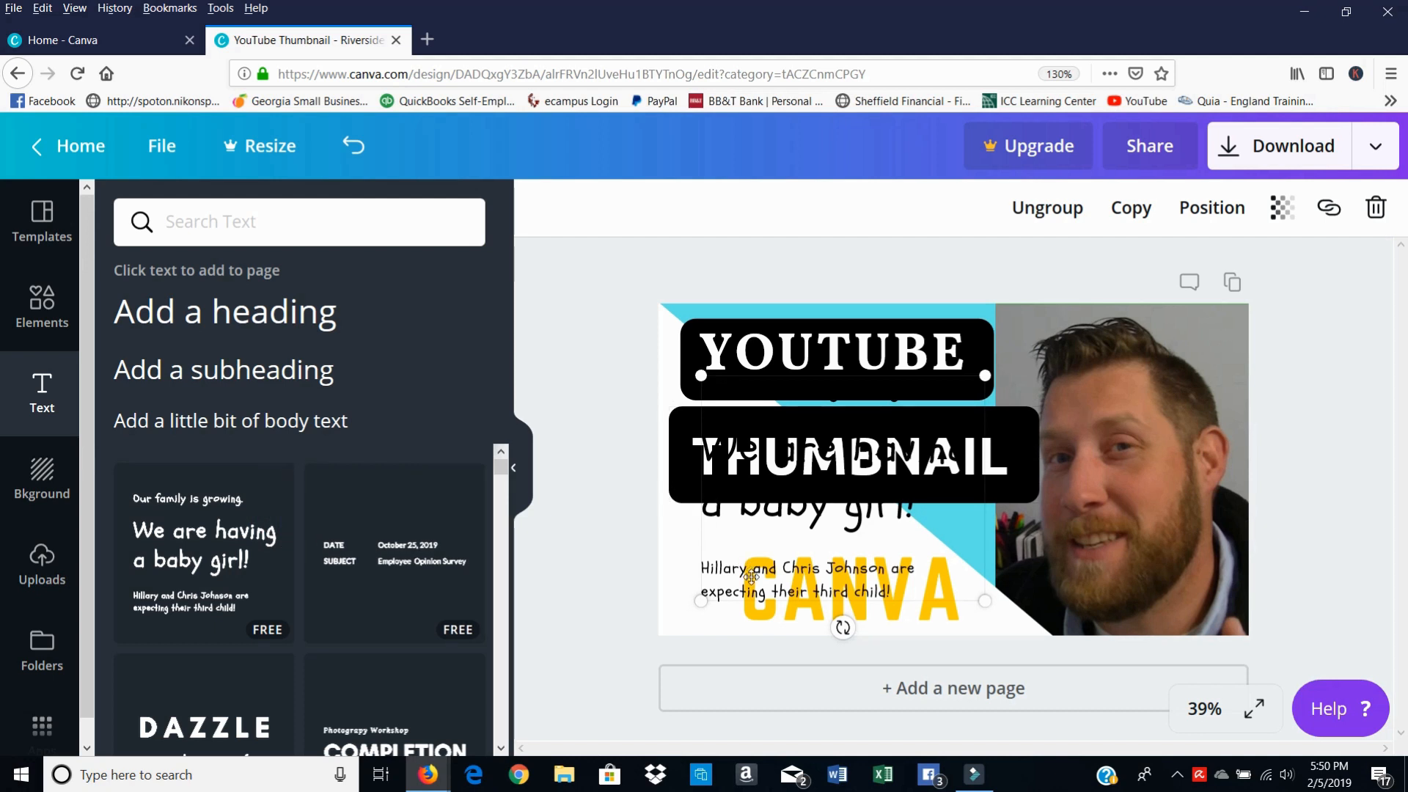
pyautogui.click(1375, 209)
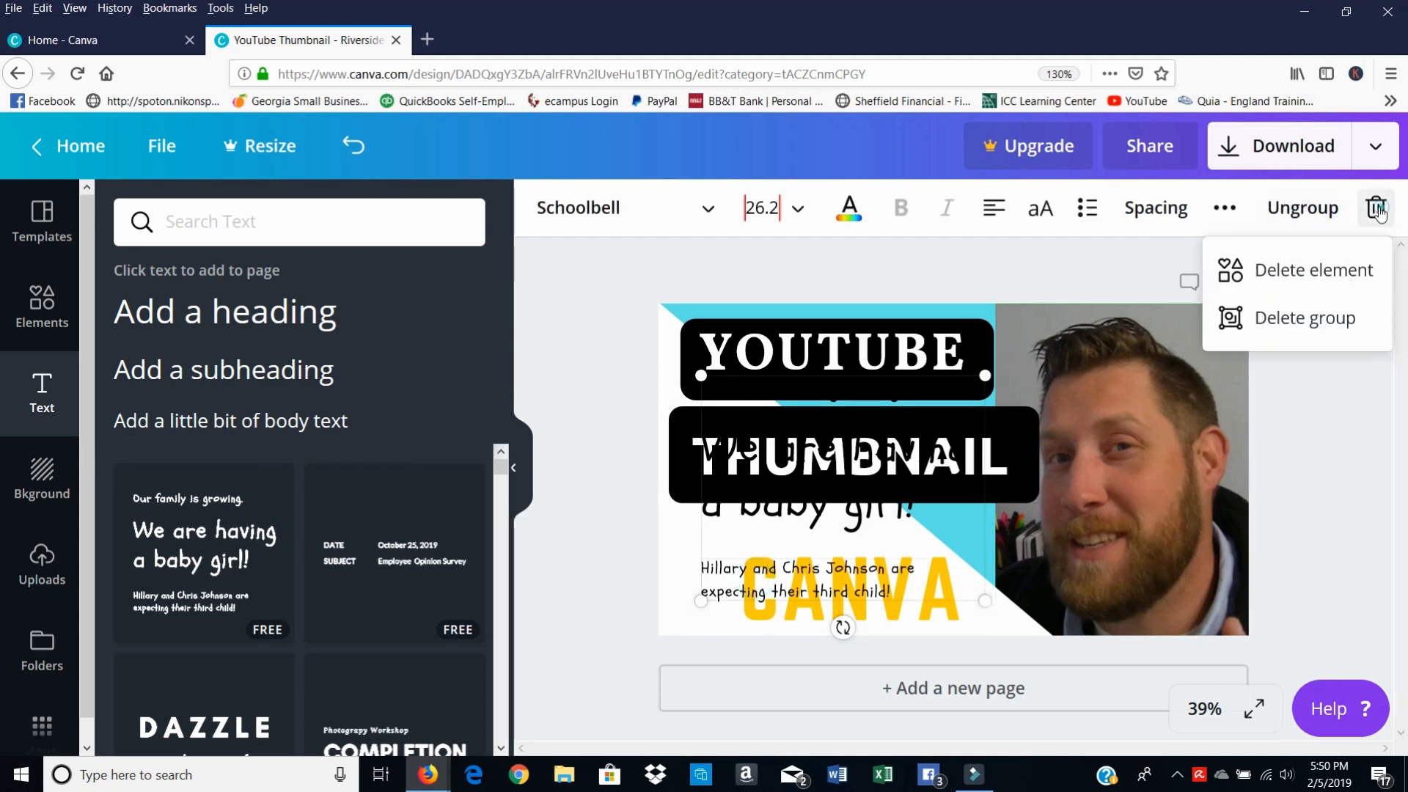
pyautogui.click(1309, 267)
pyautogui.moveTo(826, 397); pyautogui.dragTo(1073, 403)
pyautogui.click(1375, 208)
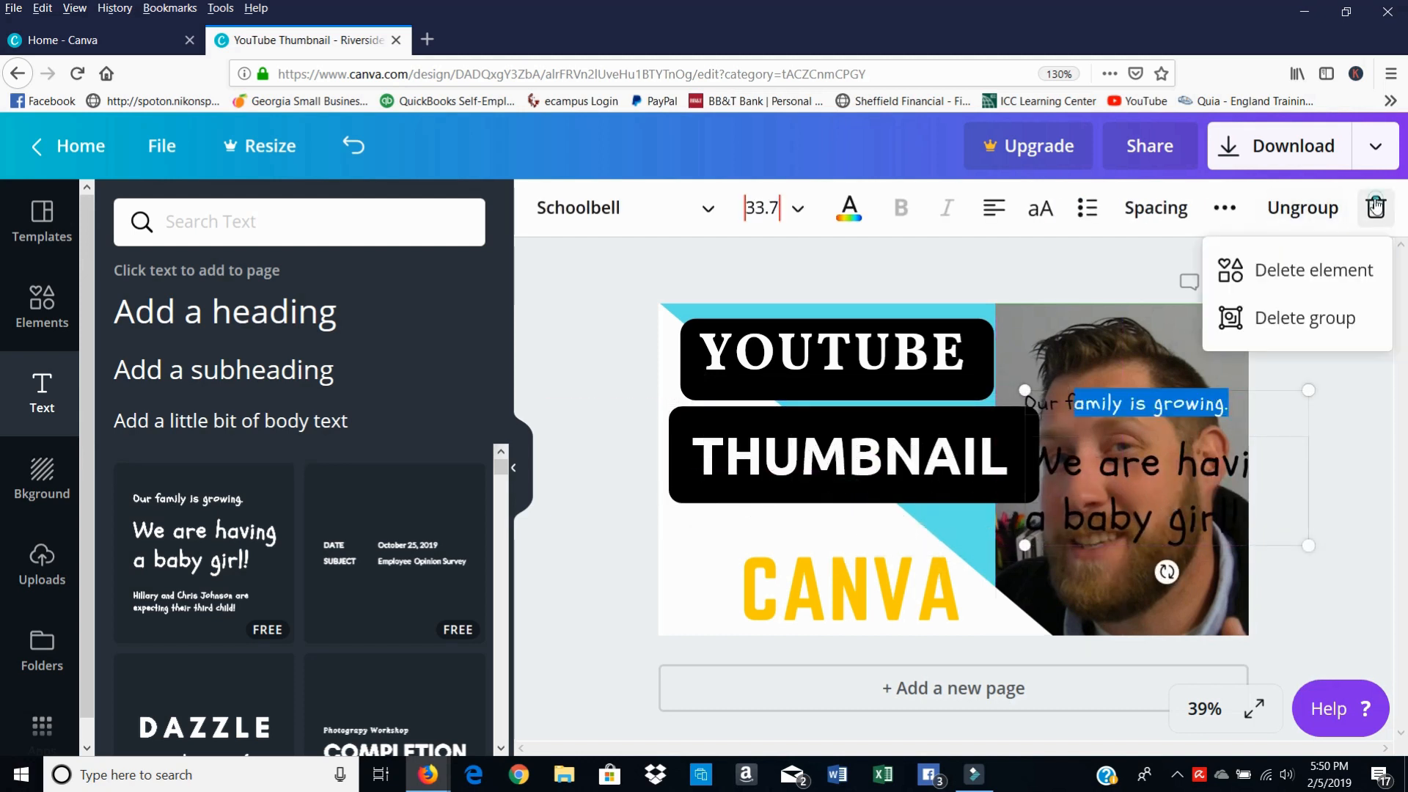
pyautogui.click(1313, 271)
# Step: Replace the remaining handwritten text with WITH and place it between the THUMBNAIL bar and the CANVA text
pyautogui.moveTo(1250, 524); pyautogui.dragTo(1065, 460)
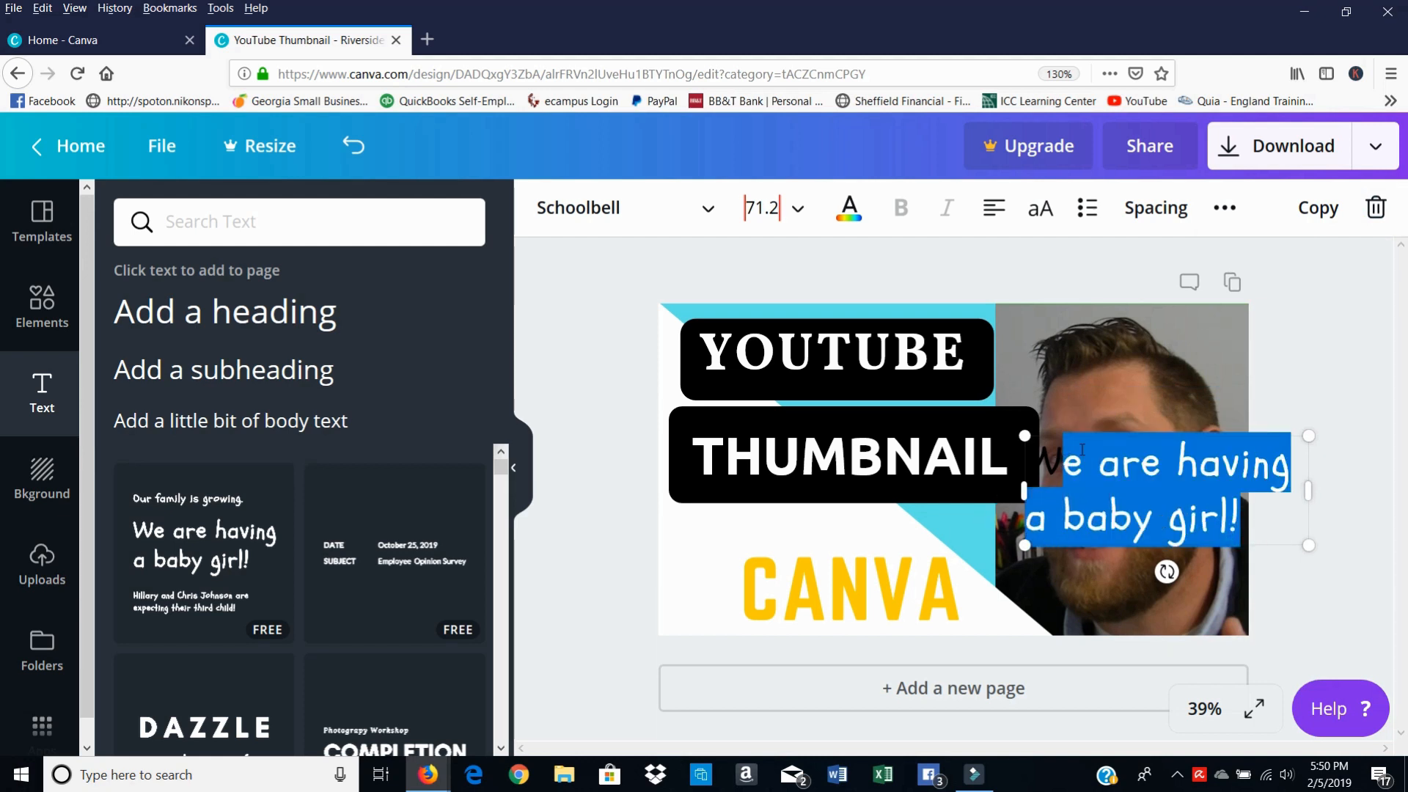
pyautogui.write('ITH')
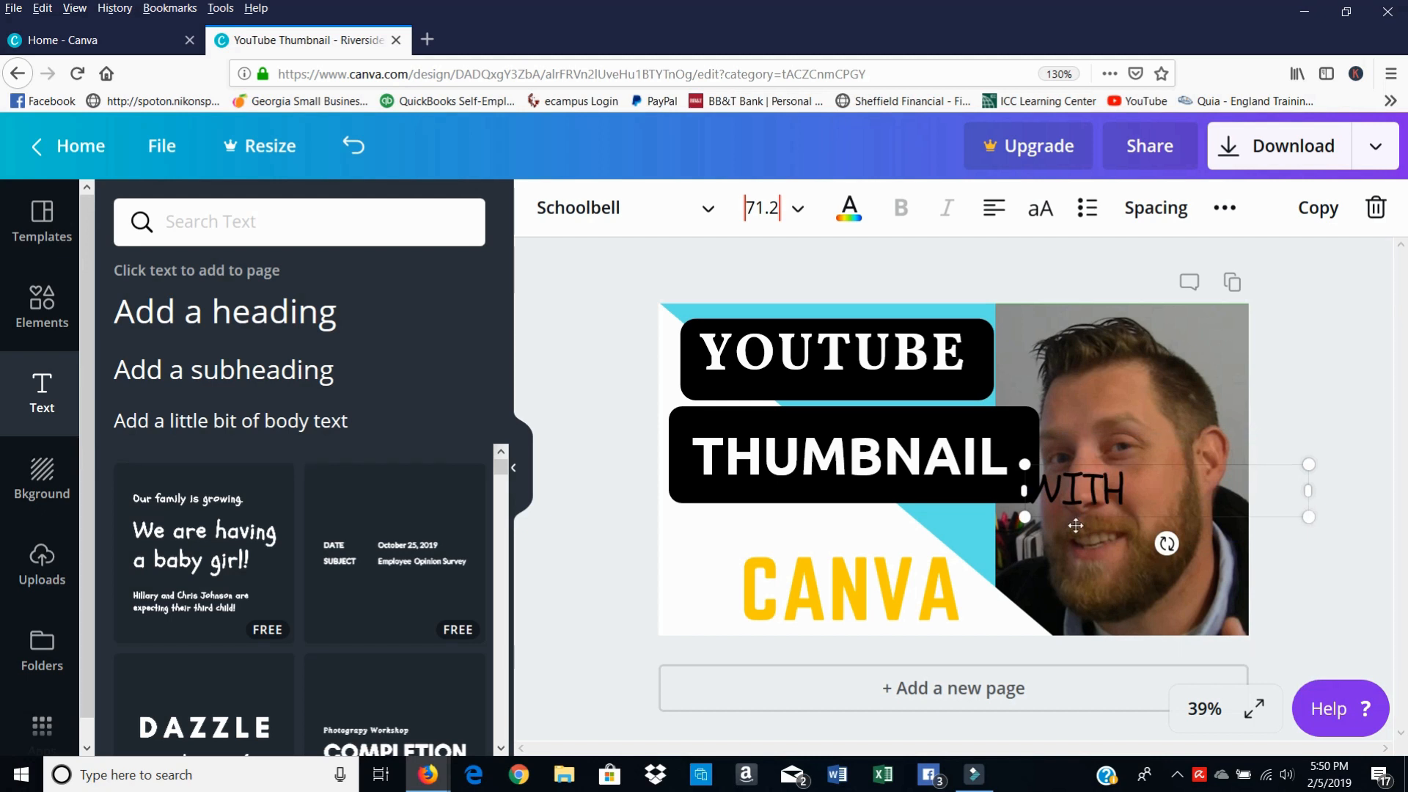
pyautogui.click(1054, 400)
pyautogui.click(1096, 489)
pyautogui.click(948, 565)
pyautogui.click(1038, 530)
pyautogui.moveTo(1039, 529); pyautogui.dragTo(808, 568)
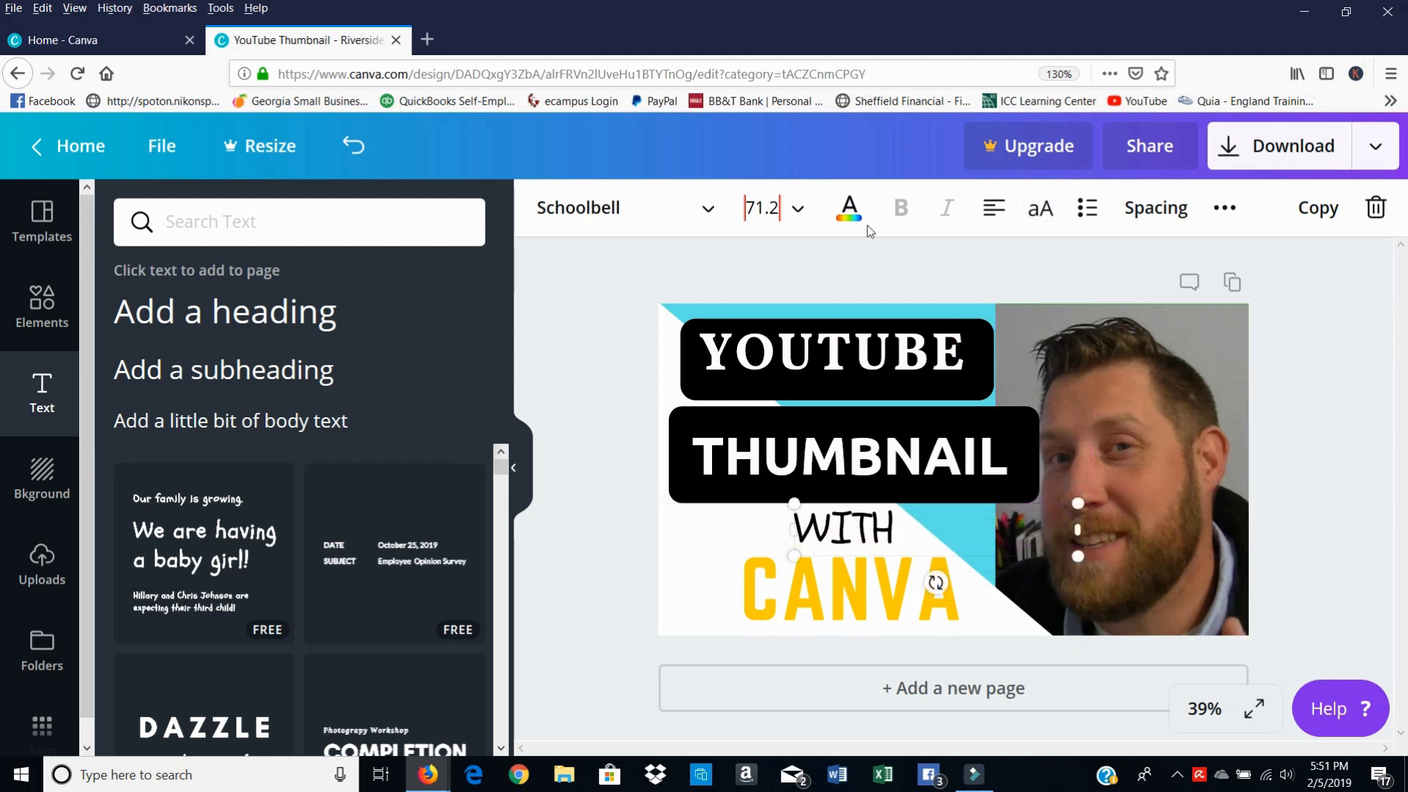
# Step: Recolour the WITH text with the red document colour
pyautogui.click(849, 208)
pyautogui.click(1027, 303)
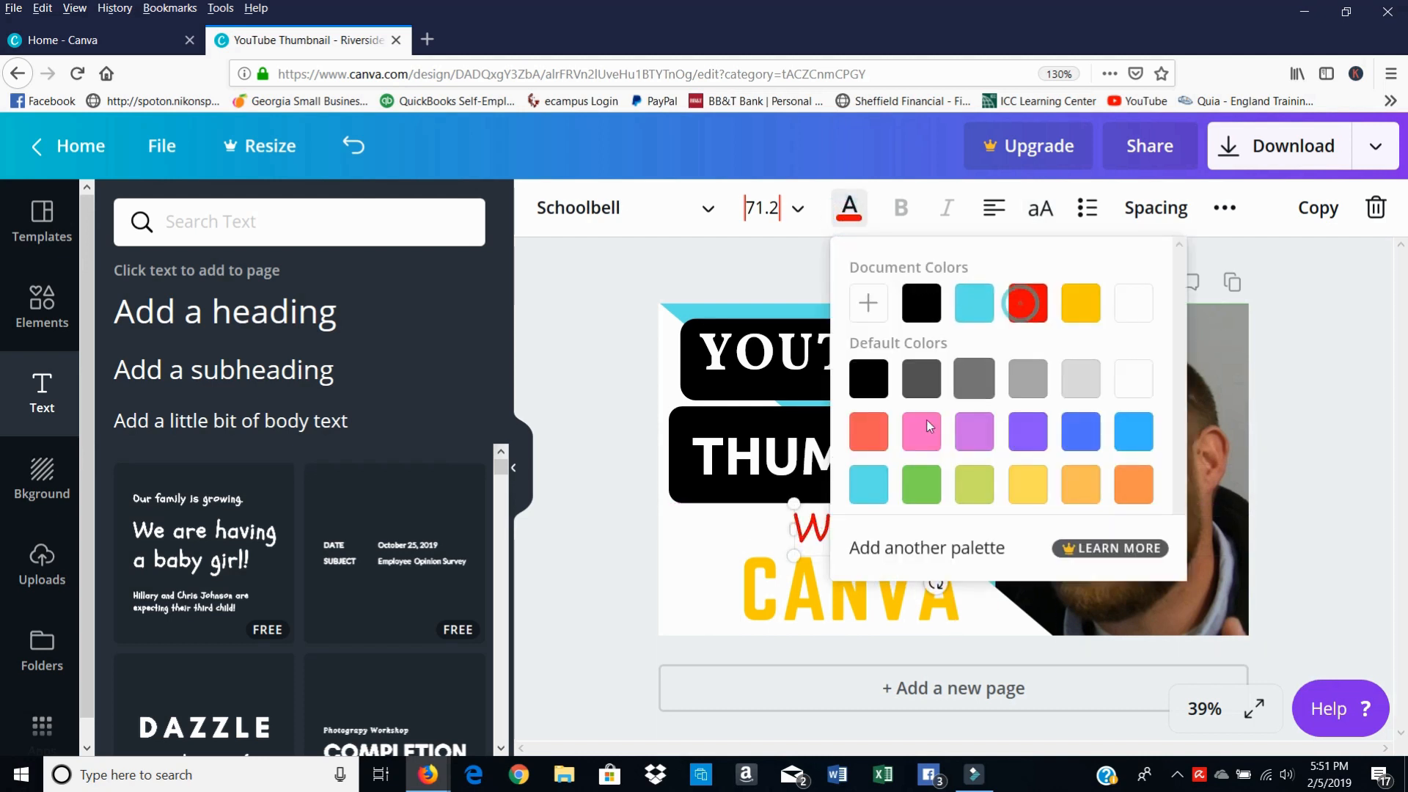
pyautogui.click(760, 527)
# Step: Tilt the WITH text to about -18°, narrow its text box to fit the word, and centre it just above CANVA
pyautogui.click(836, 539)
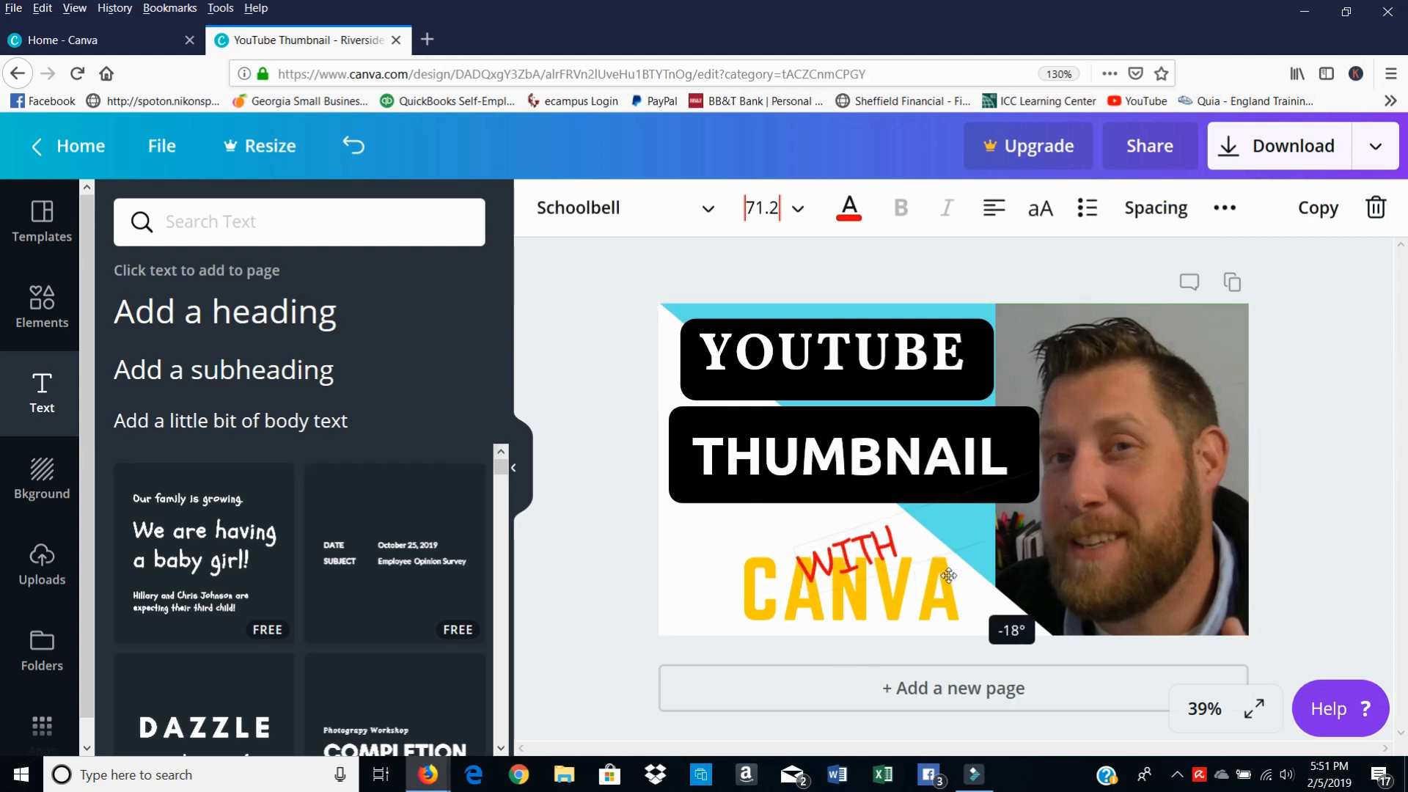
pyautogui.moveTo(948, 576); pyautogui.dragTo(950, 580)
pyautogui.moveTo(1065, 486); pyautogui.dragTo(839, 520)
pyautogui.click(706, 540)
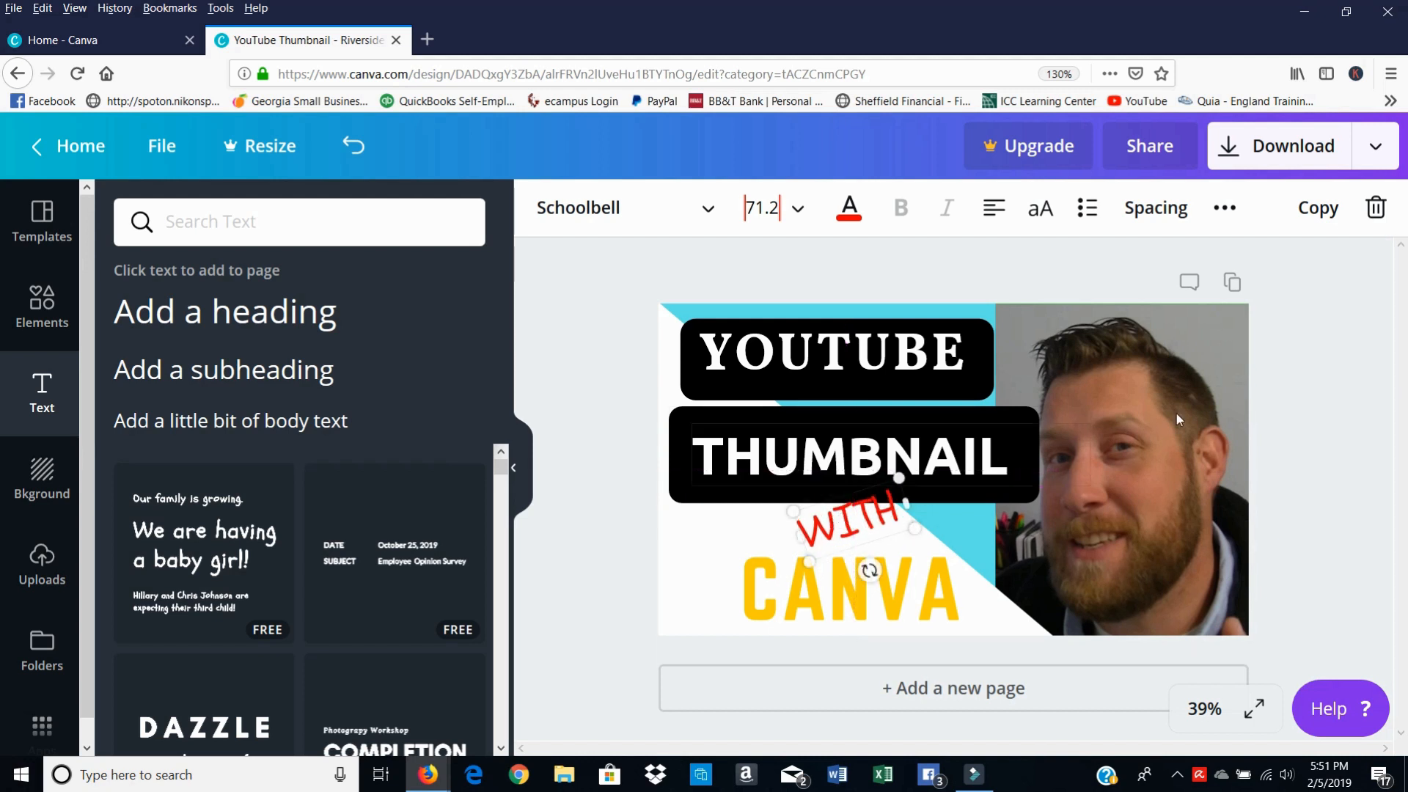
pyautogui.click(1336, 354)
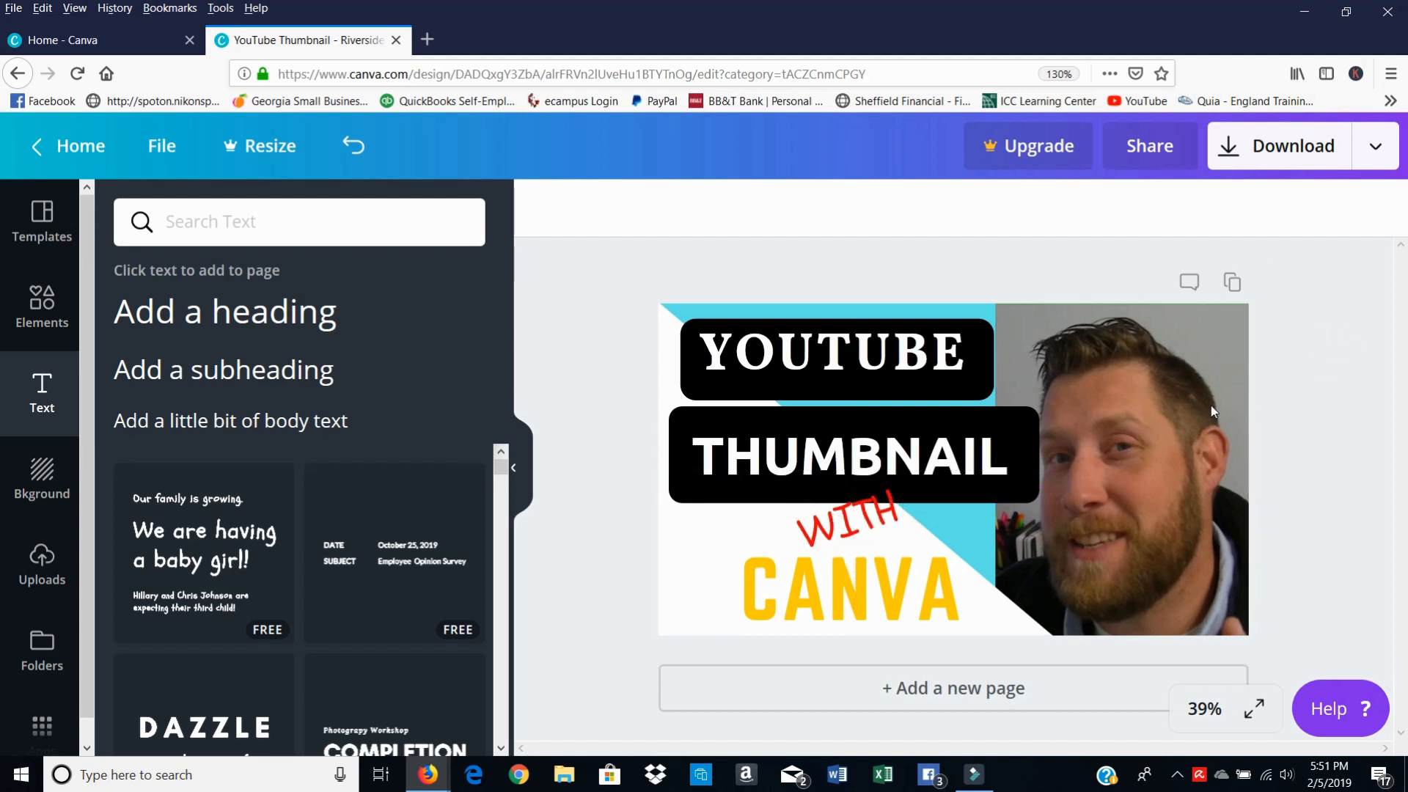
# Step: Shrink the black bar behind THUMBNAIL, narrow the text box to the word, and centre the text on the bar
pyautogui.click(967, 419)
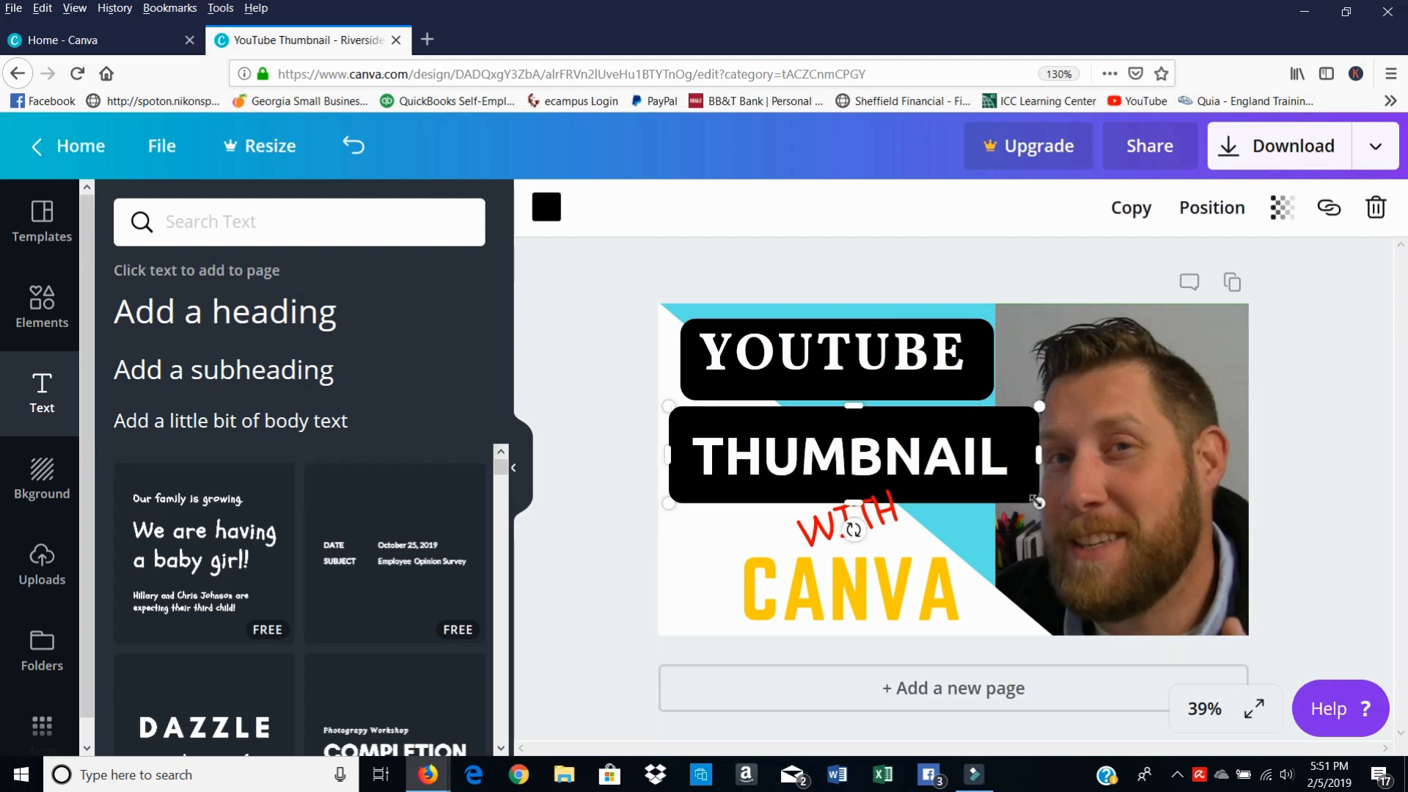
pyautogui.moveTo(1037, 501)
pyautogui.mouseDown()
pyautogui.moveTo(1110, 465)
pyautogui.moveTo(1155, 475)
pyautogui.moveTo(1073, 506)
pyautogui.moveTo(1035, 494)
pyautogui.mouseUp()
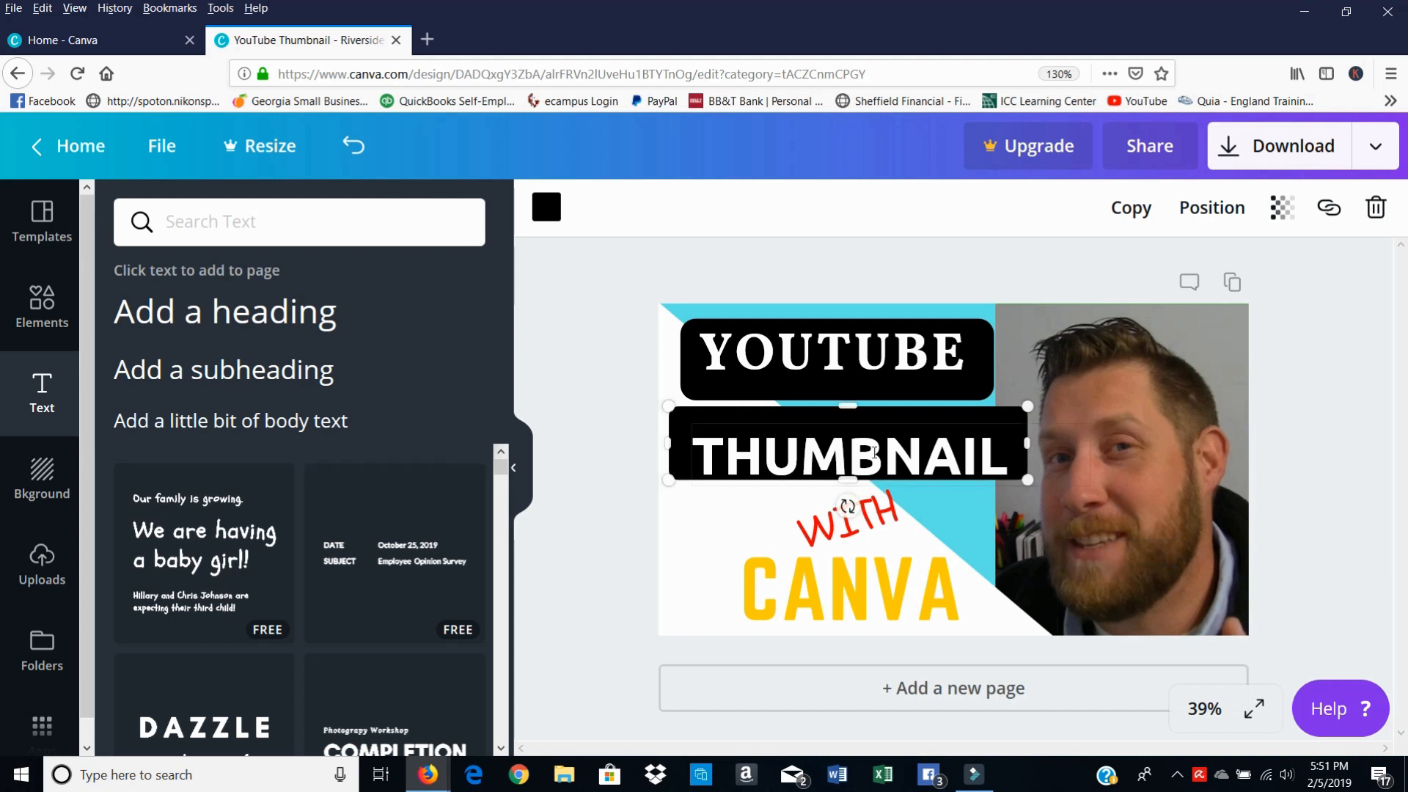
pyautogui.moveTo(850, 447)
pyautogui.mouseDown()
pyautogui.moveTo(845, 436)
pyautogui.moveTo(859, 435)
pyautogui.mouseUp()
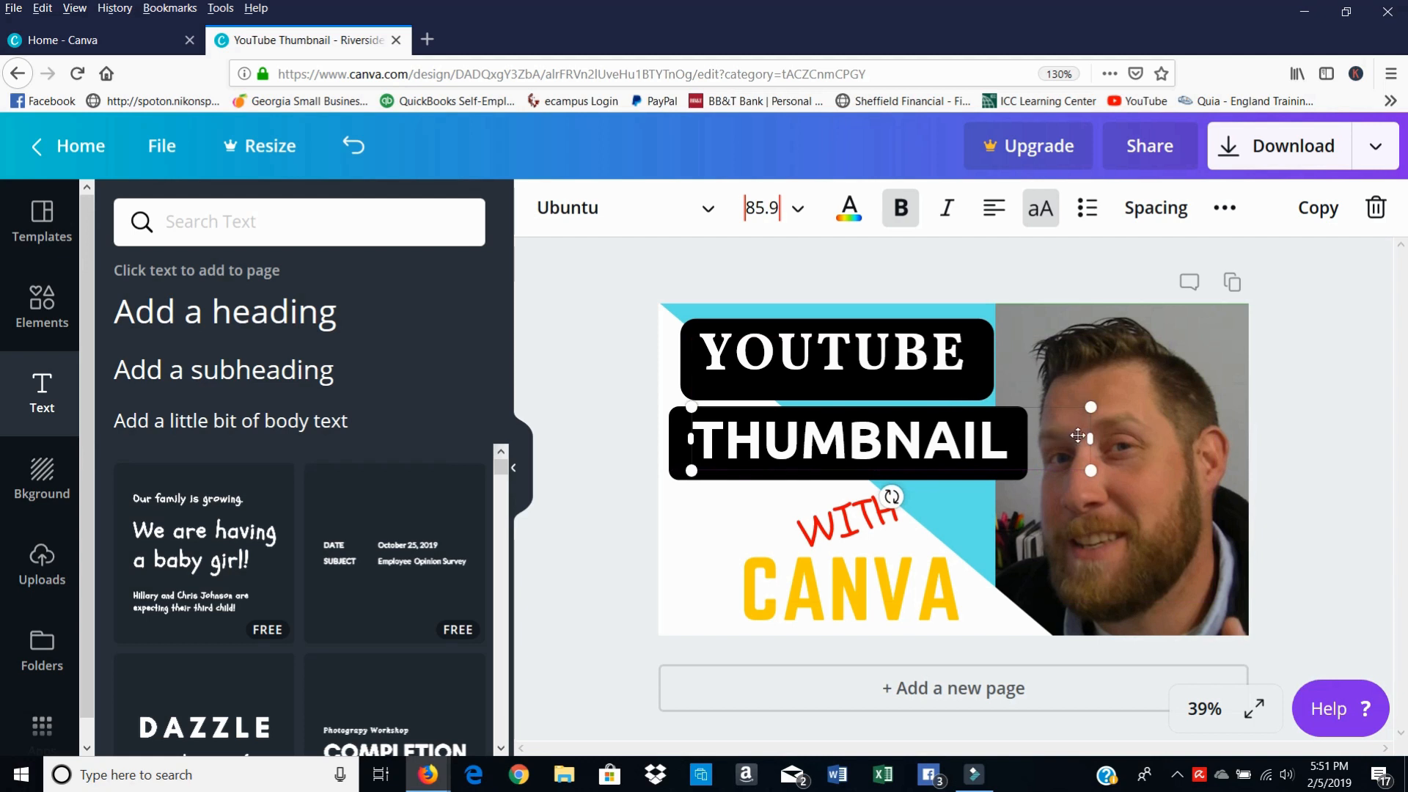
pyautogui.moveTo(1091, 438); pyautogui.dragTo(1011, 448)
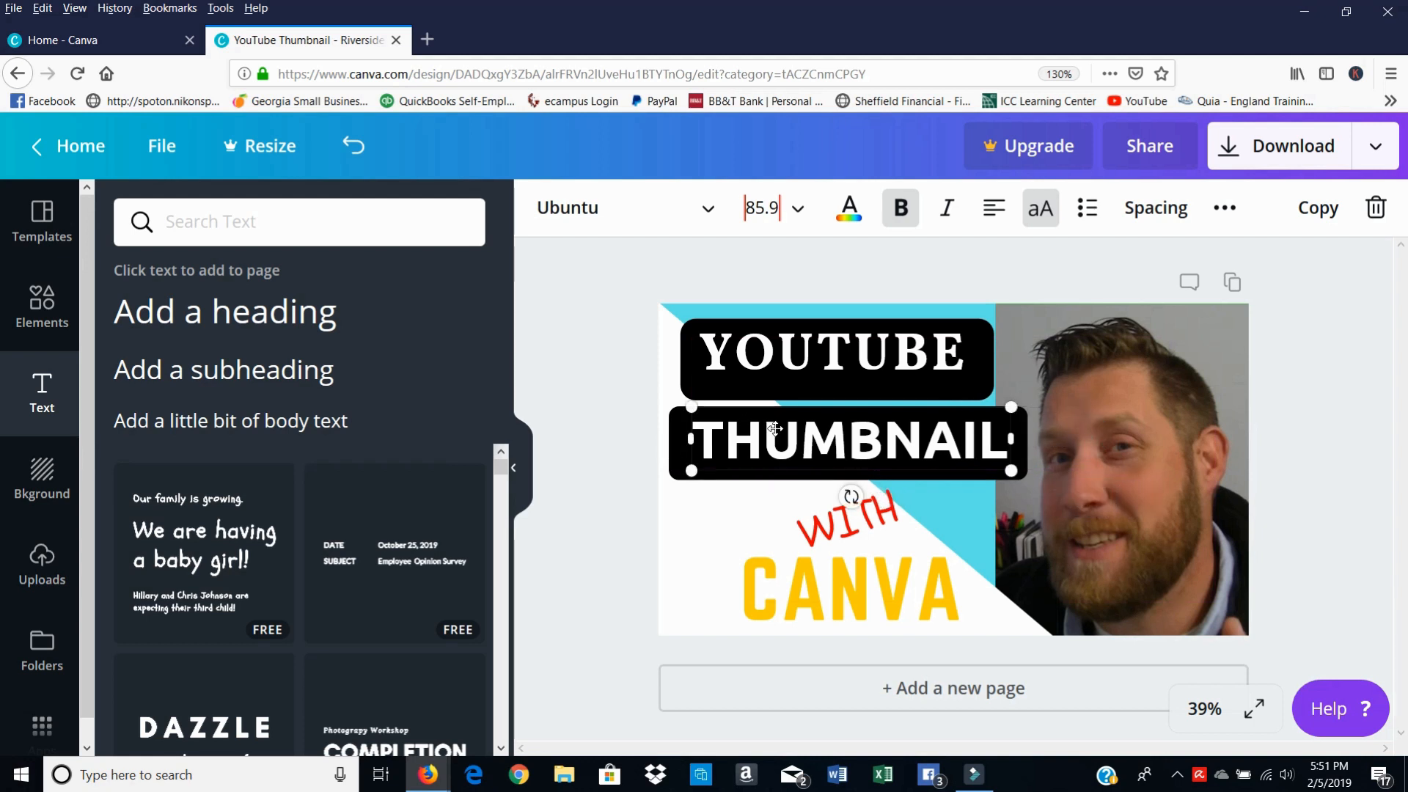
pyautogui.moveTo(774, 428); pyautogui.dragTo(771, 434)
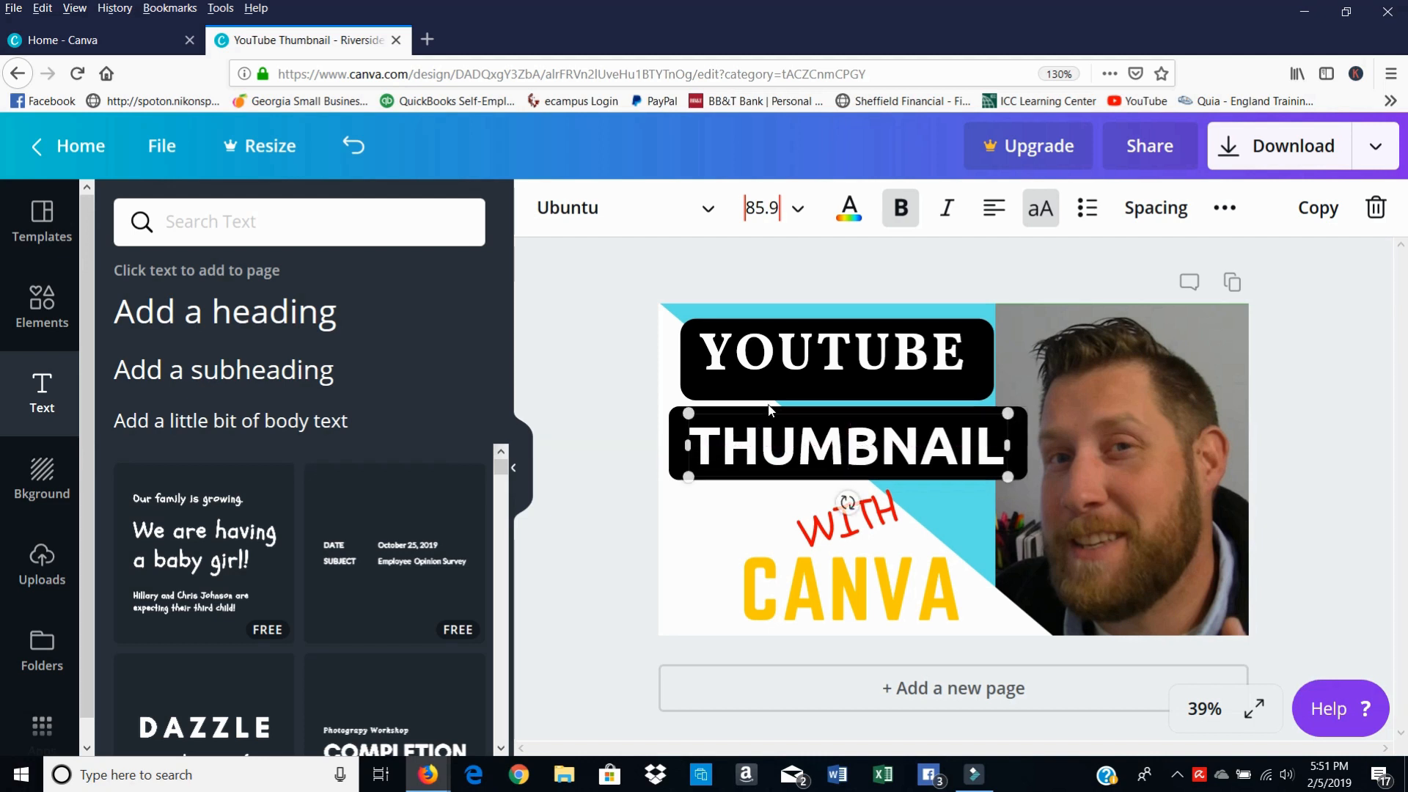
# Step: Reduce the height of the black bar behind YOUTUBE to fit its text, and nudge the portrait photo slightly
pyautogui.click(769, 405)
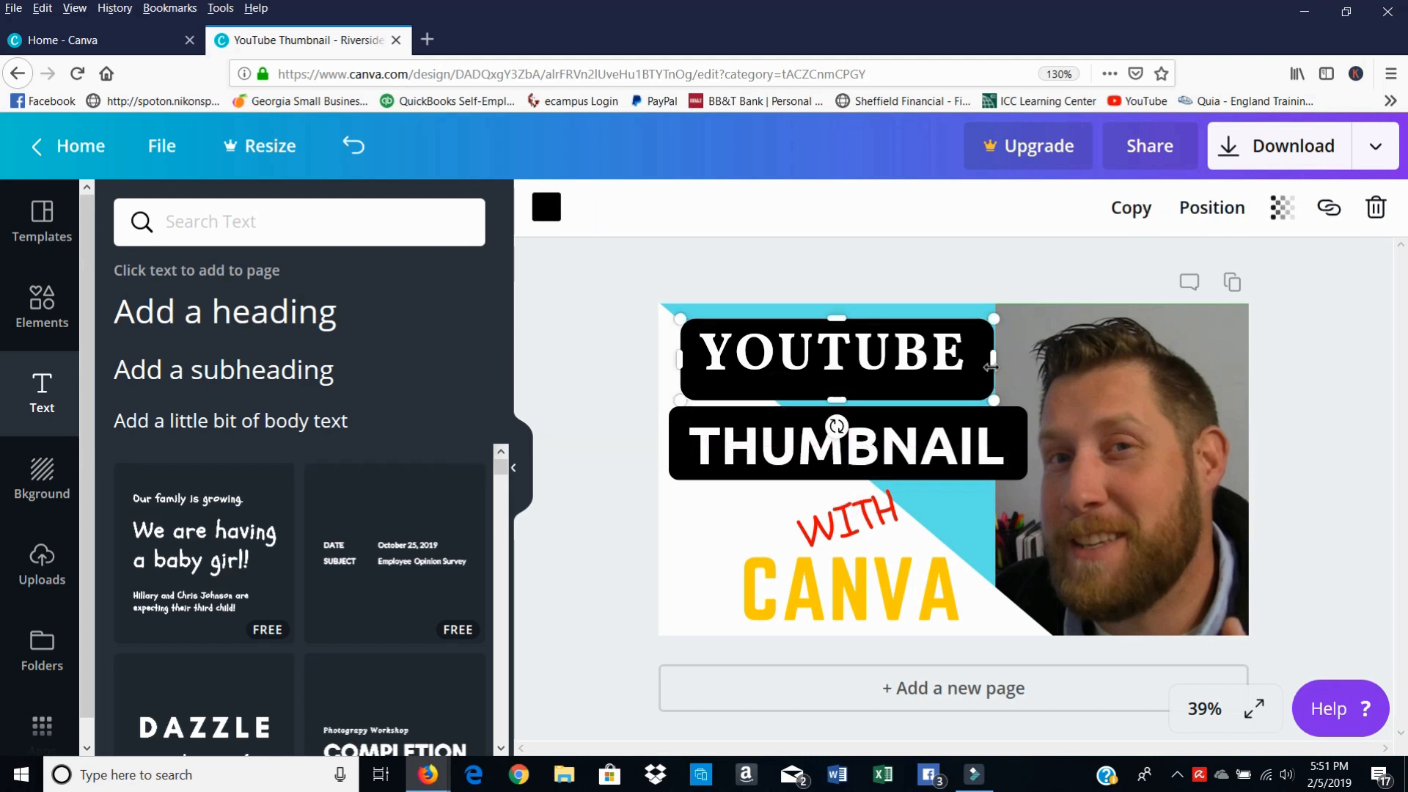
pyautogui.moveTo(990, 364); pyautogui.dragTo(989, 401)
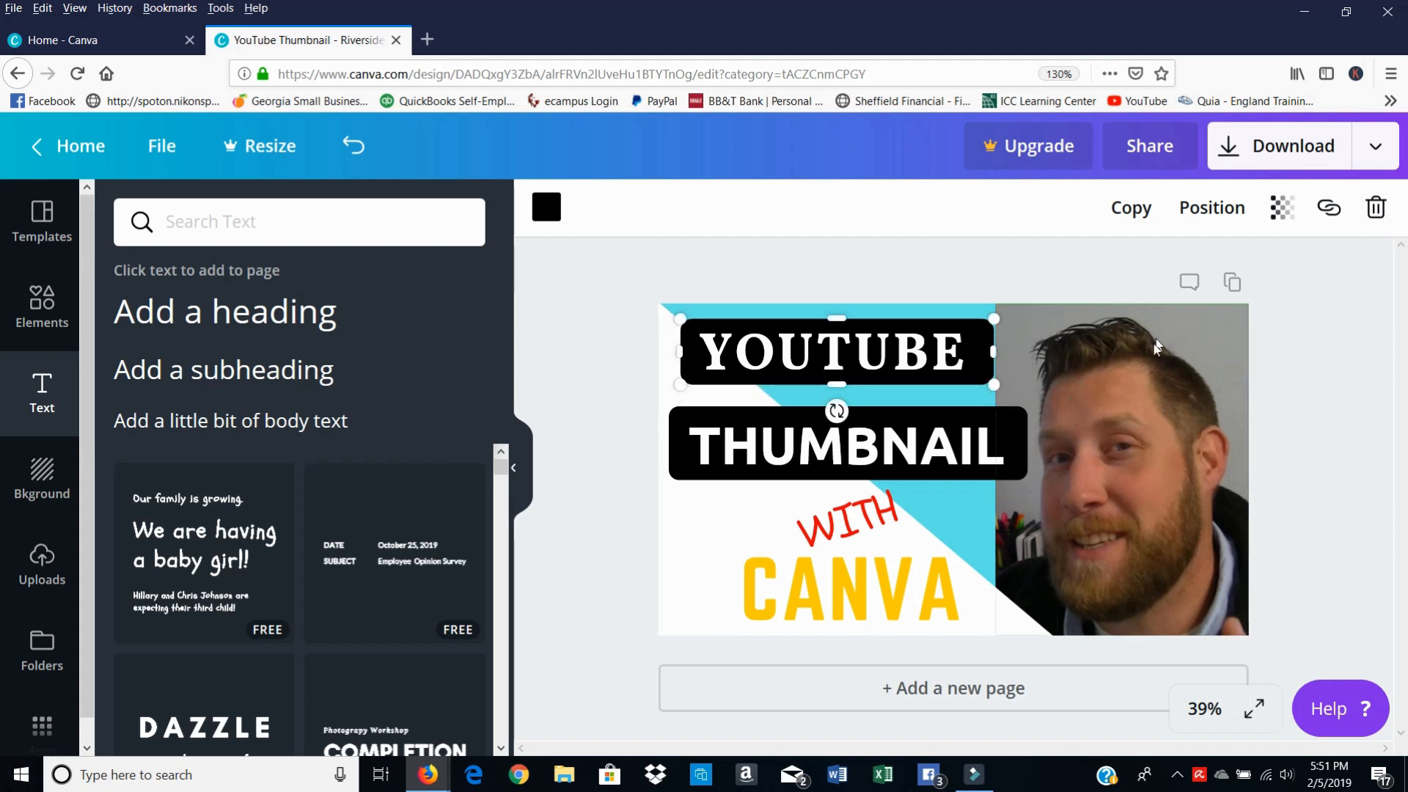
pyautogui.click(1156, 346)
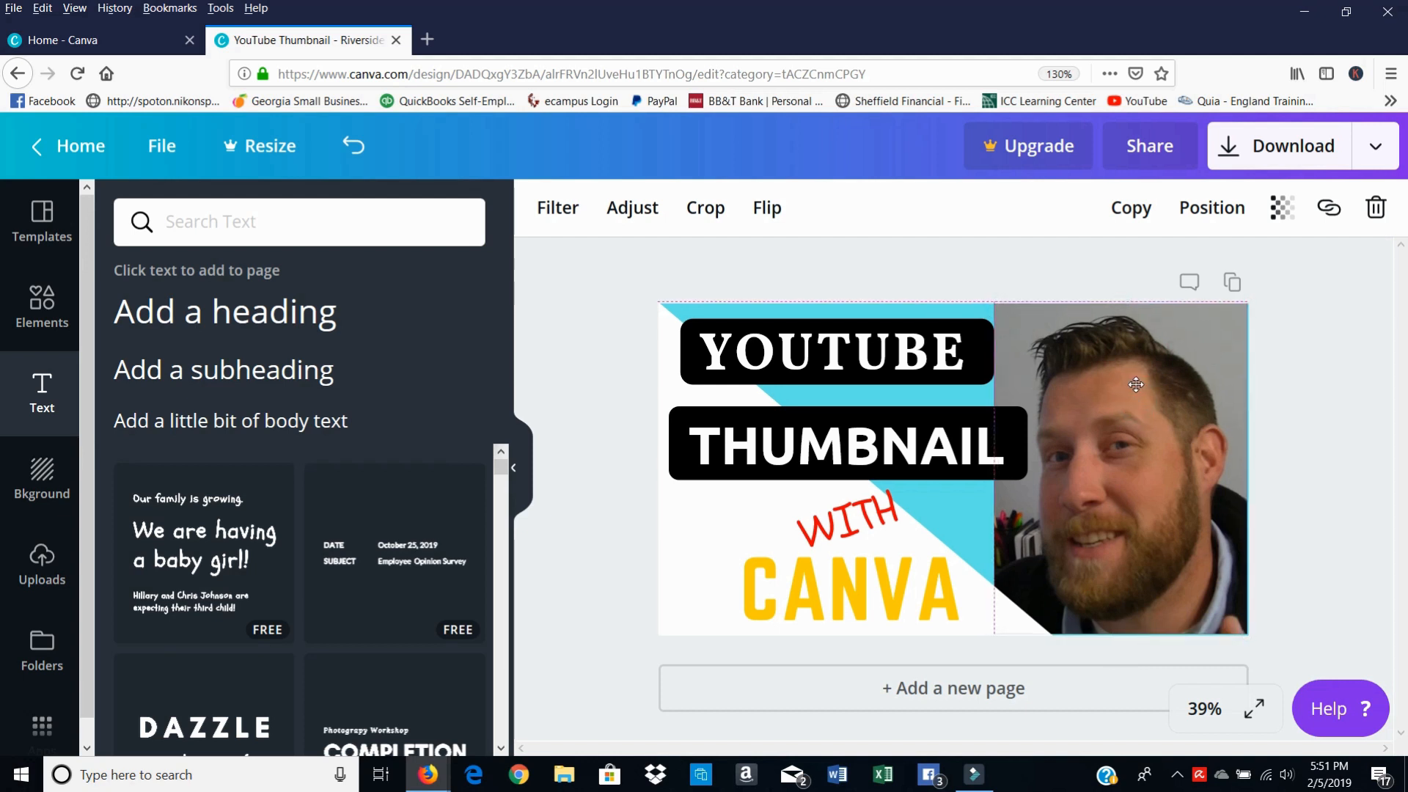
pyautogui.click(1375, 380)
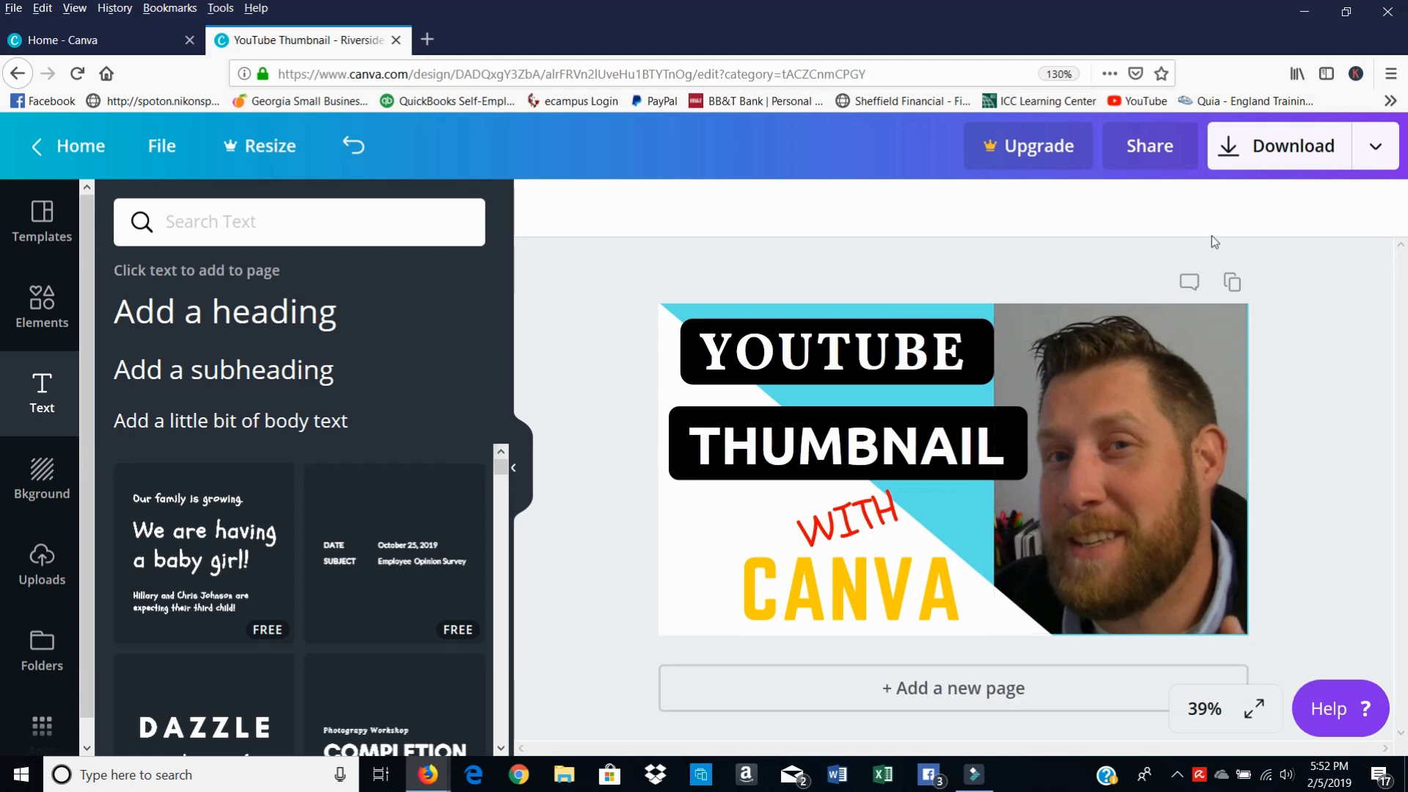
# Step: Download the thumbnail design as a PNG and save the file to the computer
pyautogui.click(1246, 154)
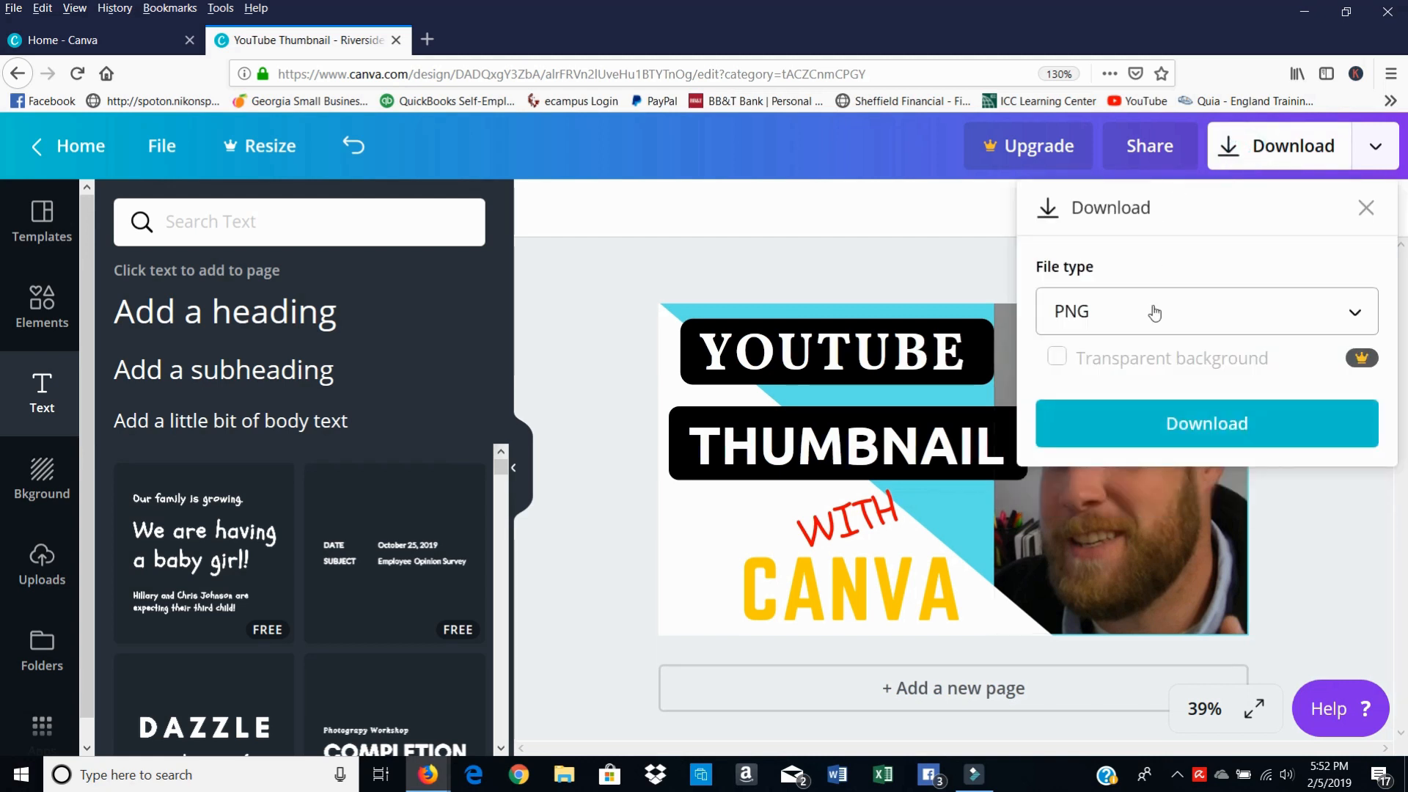
pyautogui.click(1157, 422)
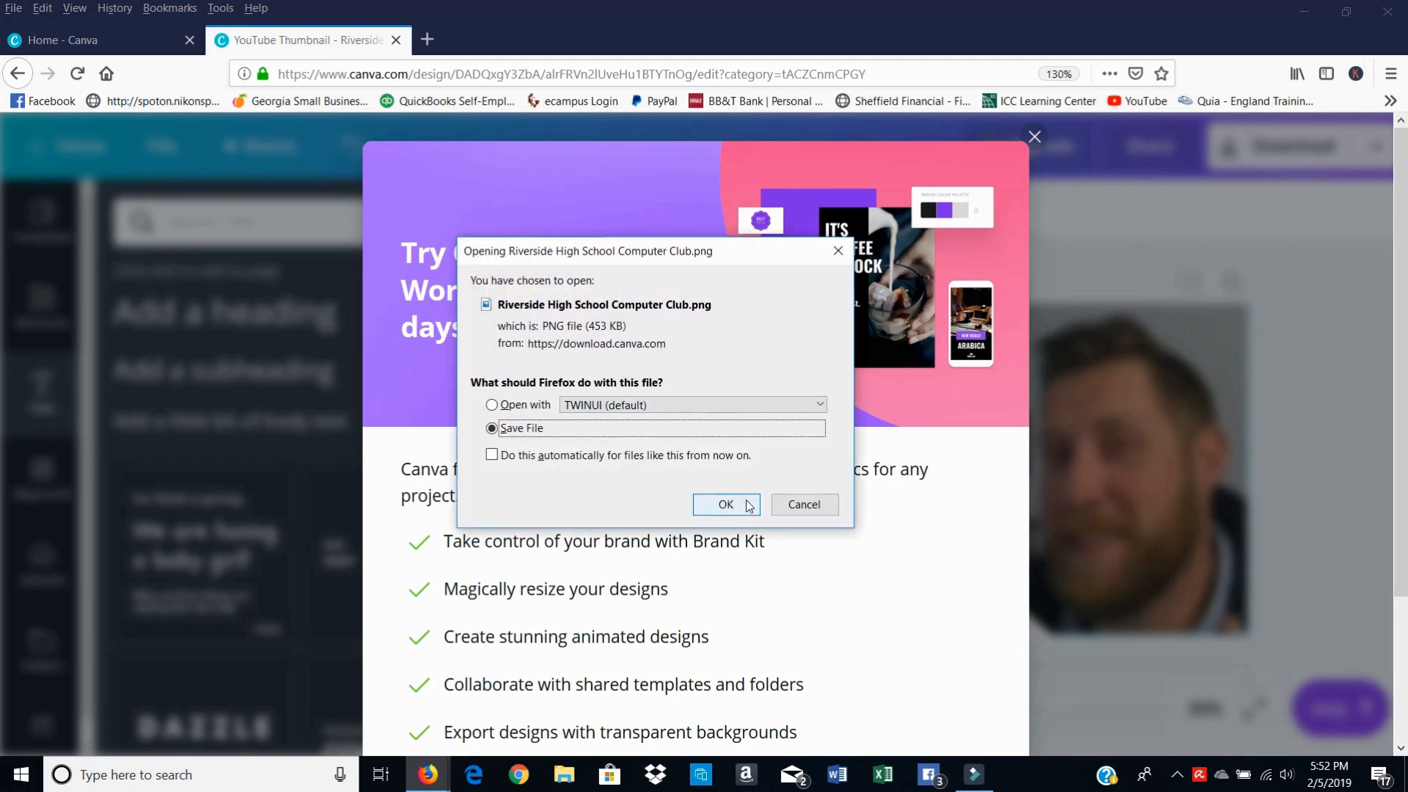
pyautogui.click(737, 508)
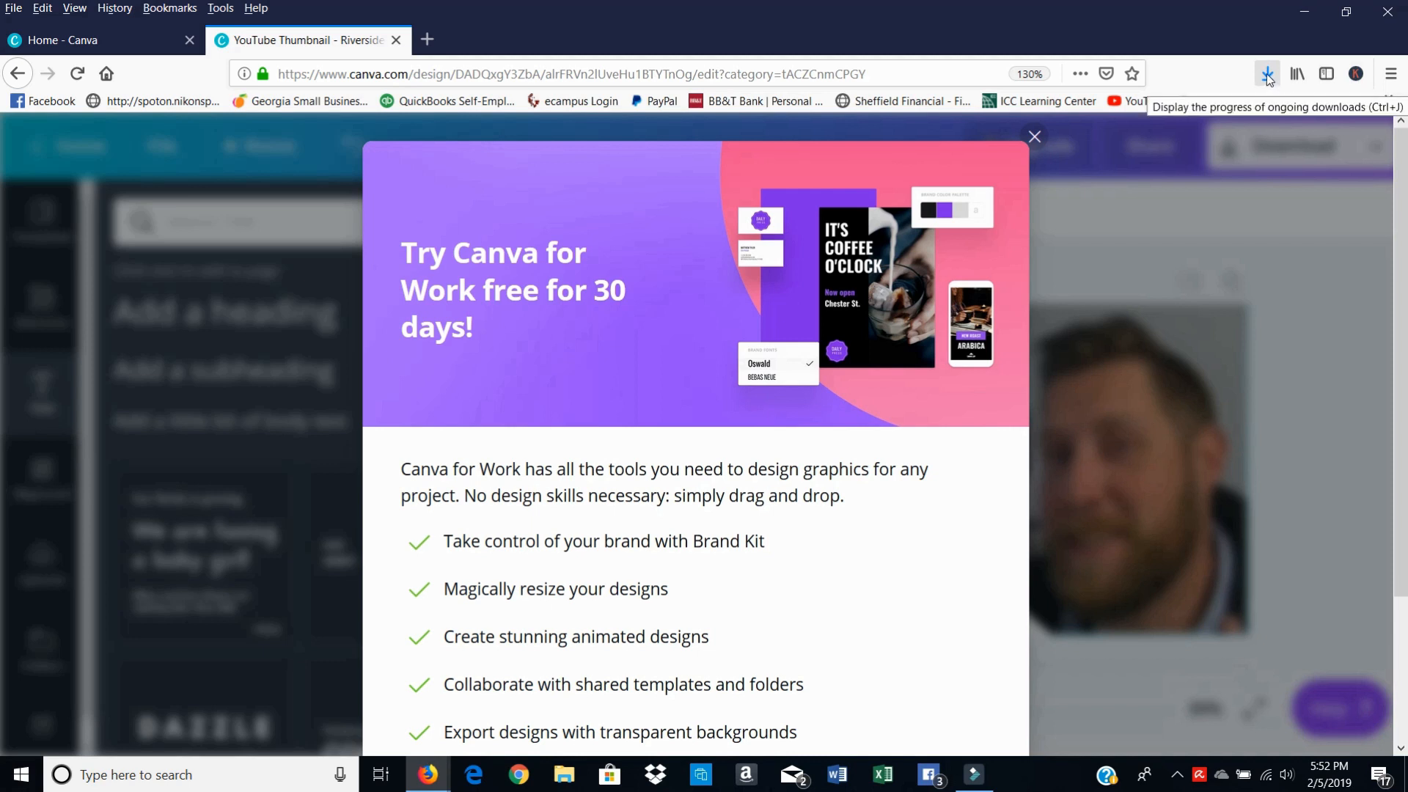
# Step: Open the downloaded Riverside High School Computer Club.png in Paint 3D and examine the edges of the exported thumbnail
pyautogui.click(1265, 73)
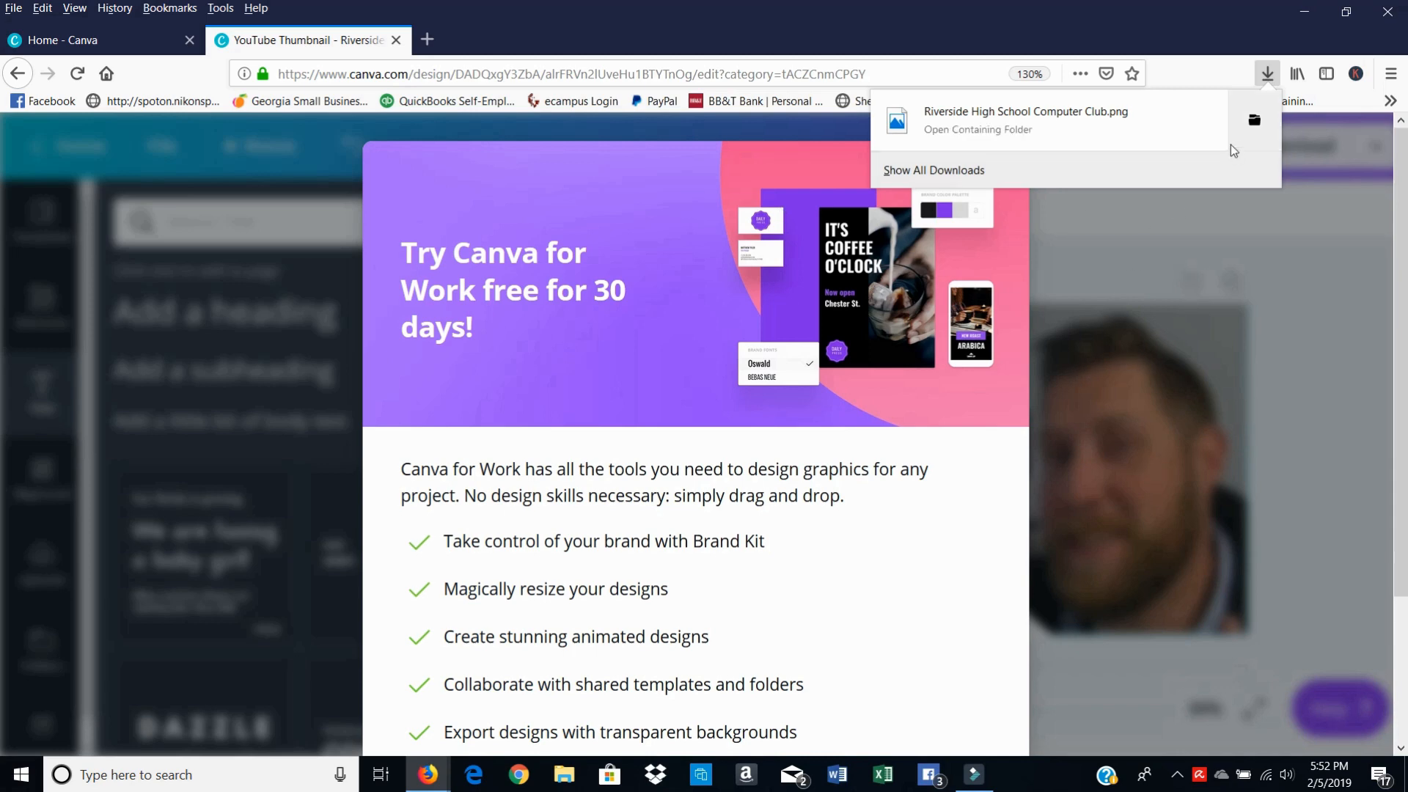
pyautogui.click(1202, 126)
pyautogui.click(951, 44)
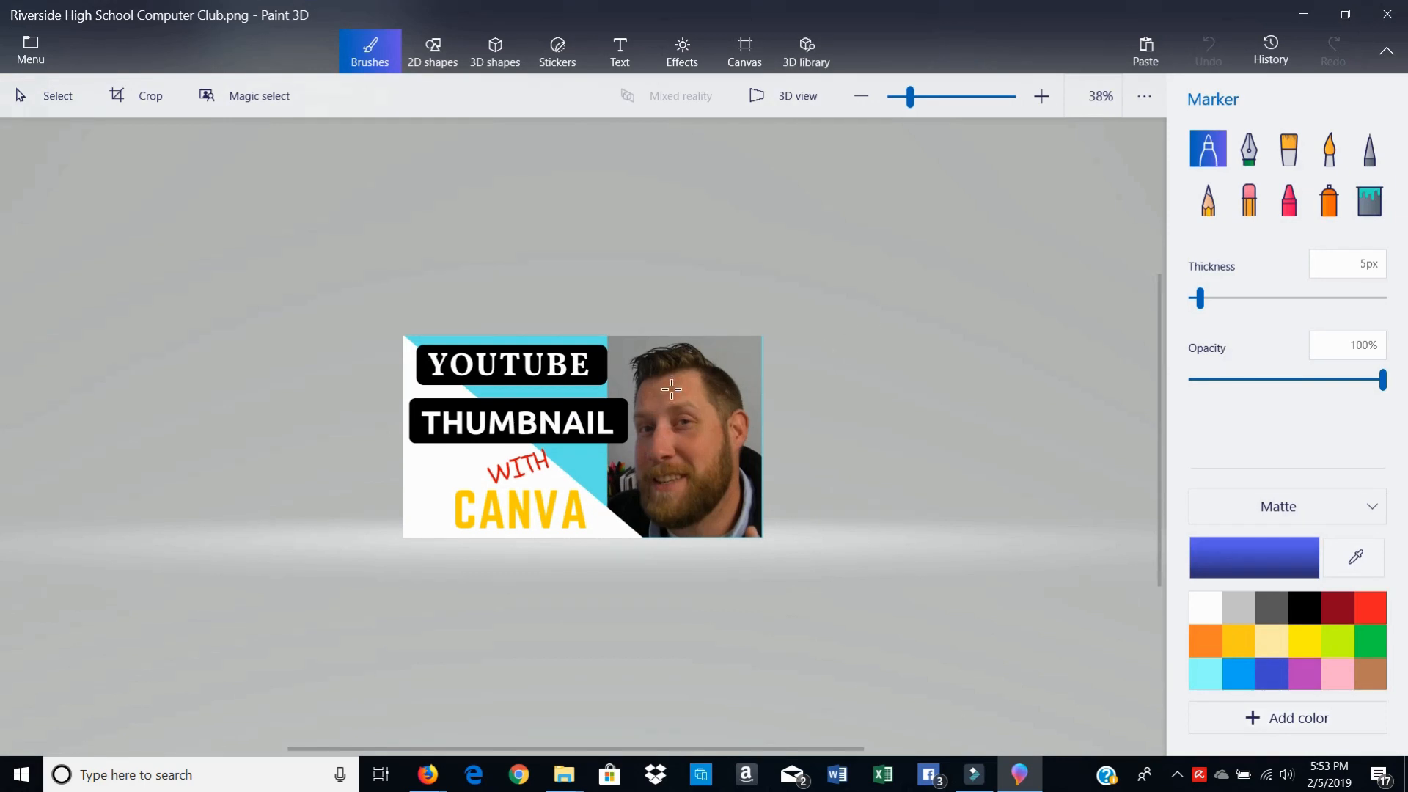
pyautogui.click(668, 419)
pyautogui.scroll(4, 668, 418)
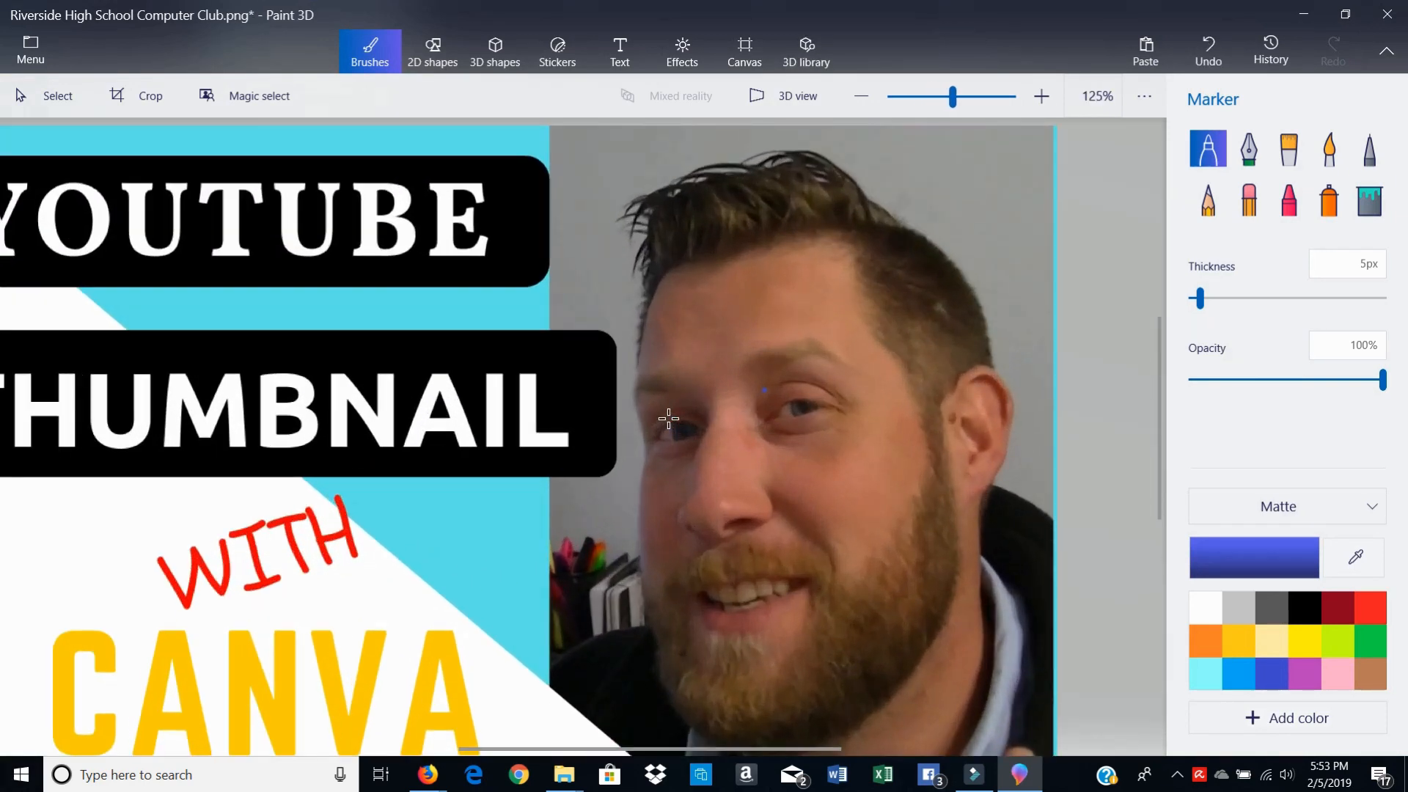
pyautogui.scroll(-3, 664, 478)
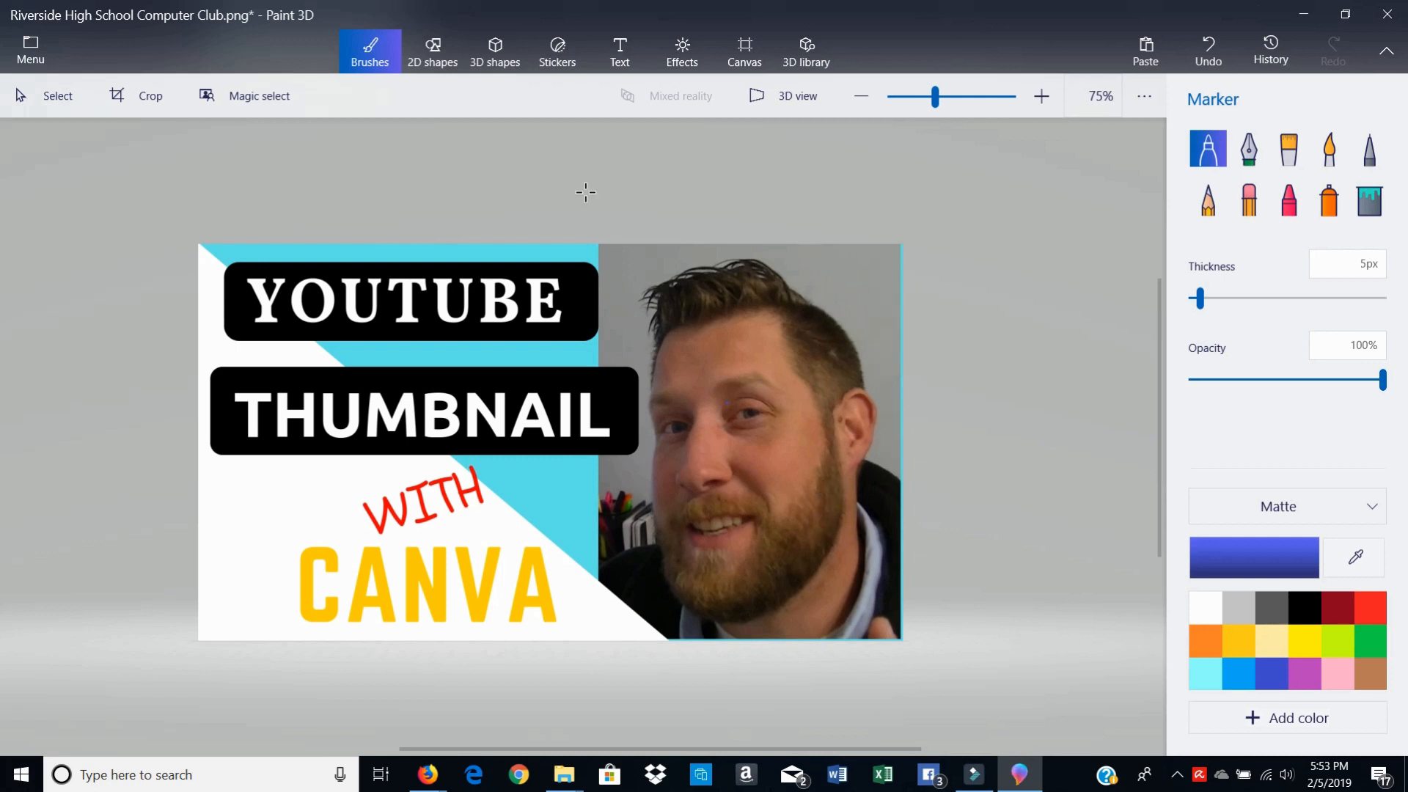
# Step: Switch back to Canva, move the portrait against the canvas's right and bottom edges, and extend the photo's top edge past the canvas
pyautogui.click(1303, 14)
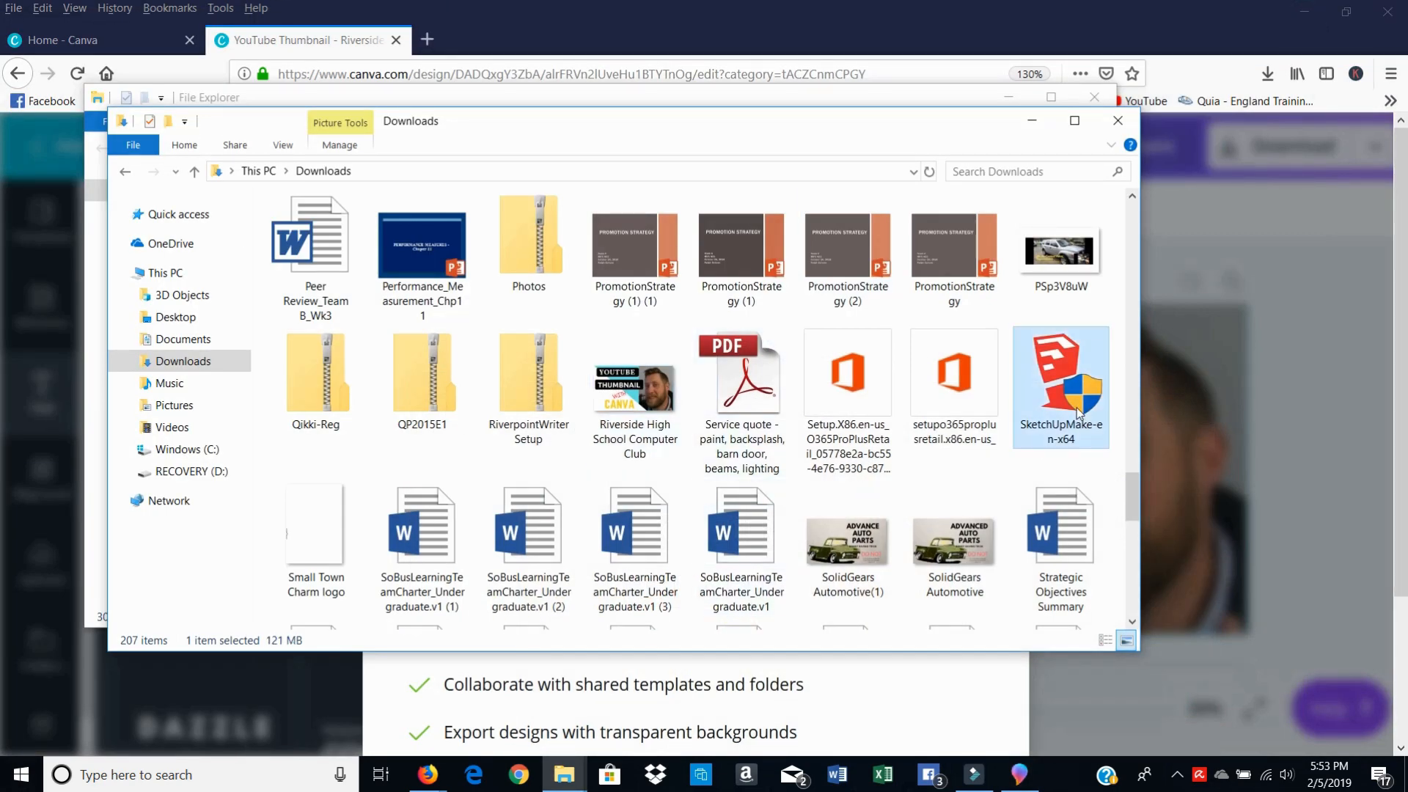
pyautogui.click(1258, 396)
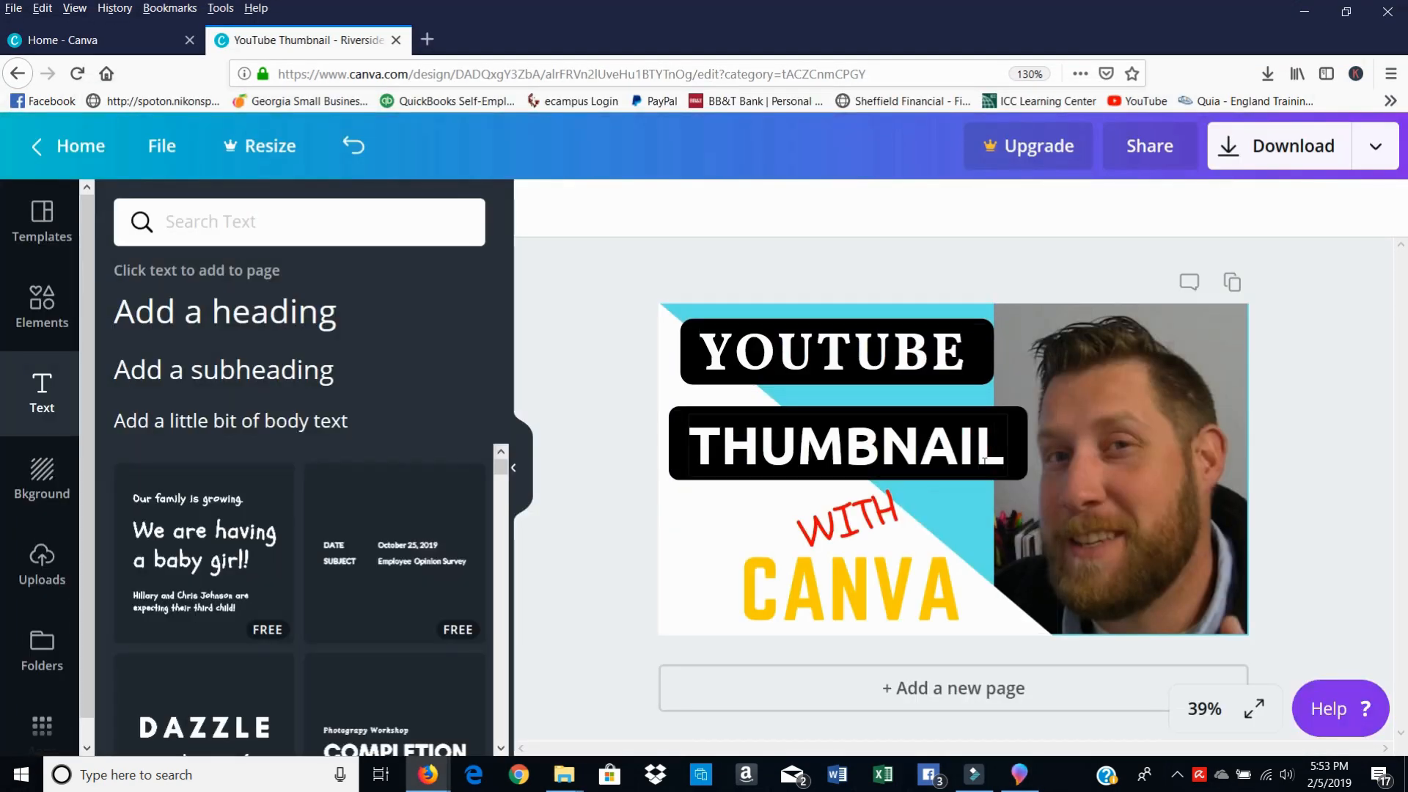
pyautogui.click(1072, 431)
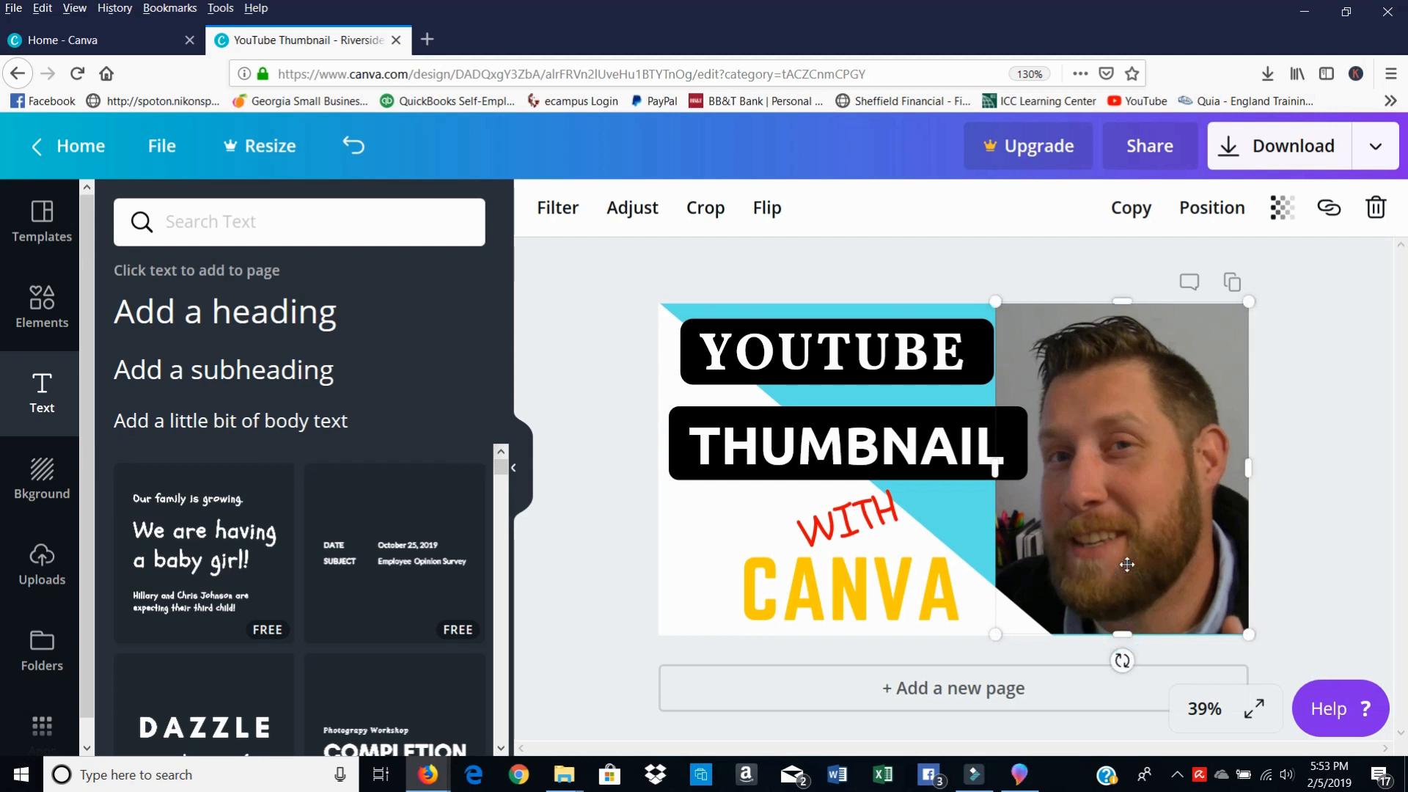
pyautogui.moveTo(1126, 560); pyautogui.dragTo(1127, 563)
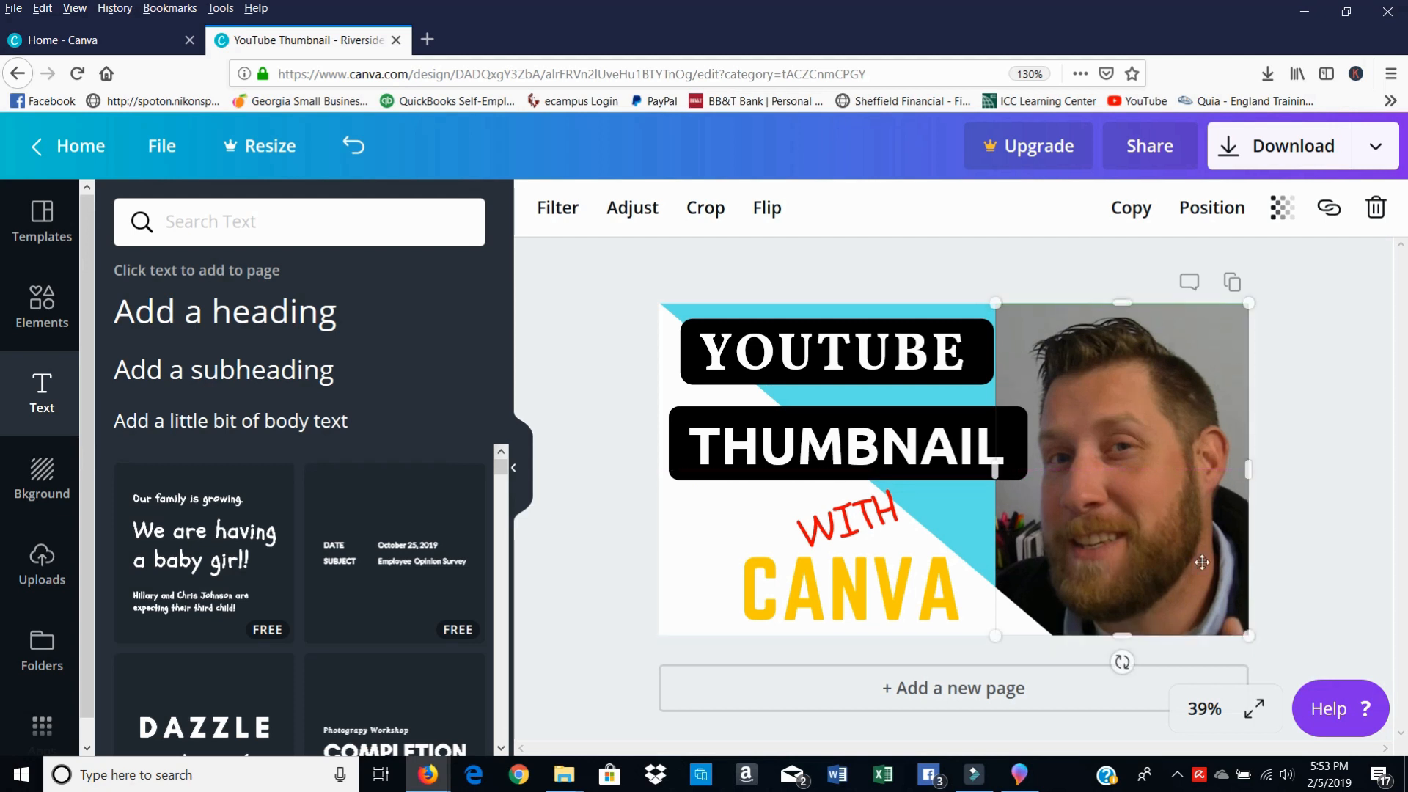
pyautogui.click(1350, 540)
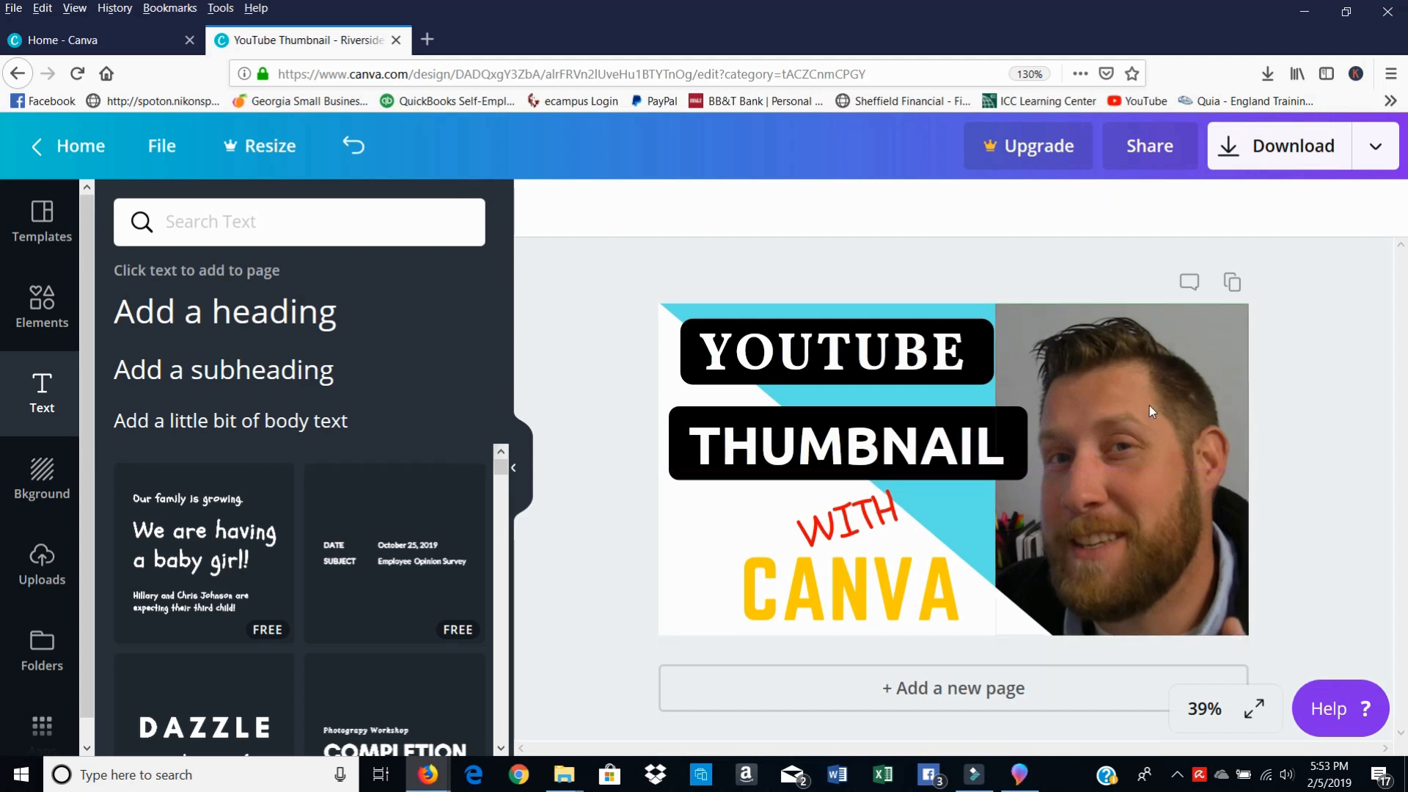
pyautogui.click(1134, 314)
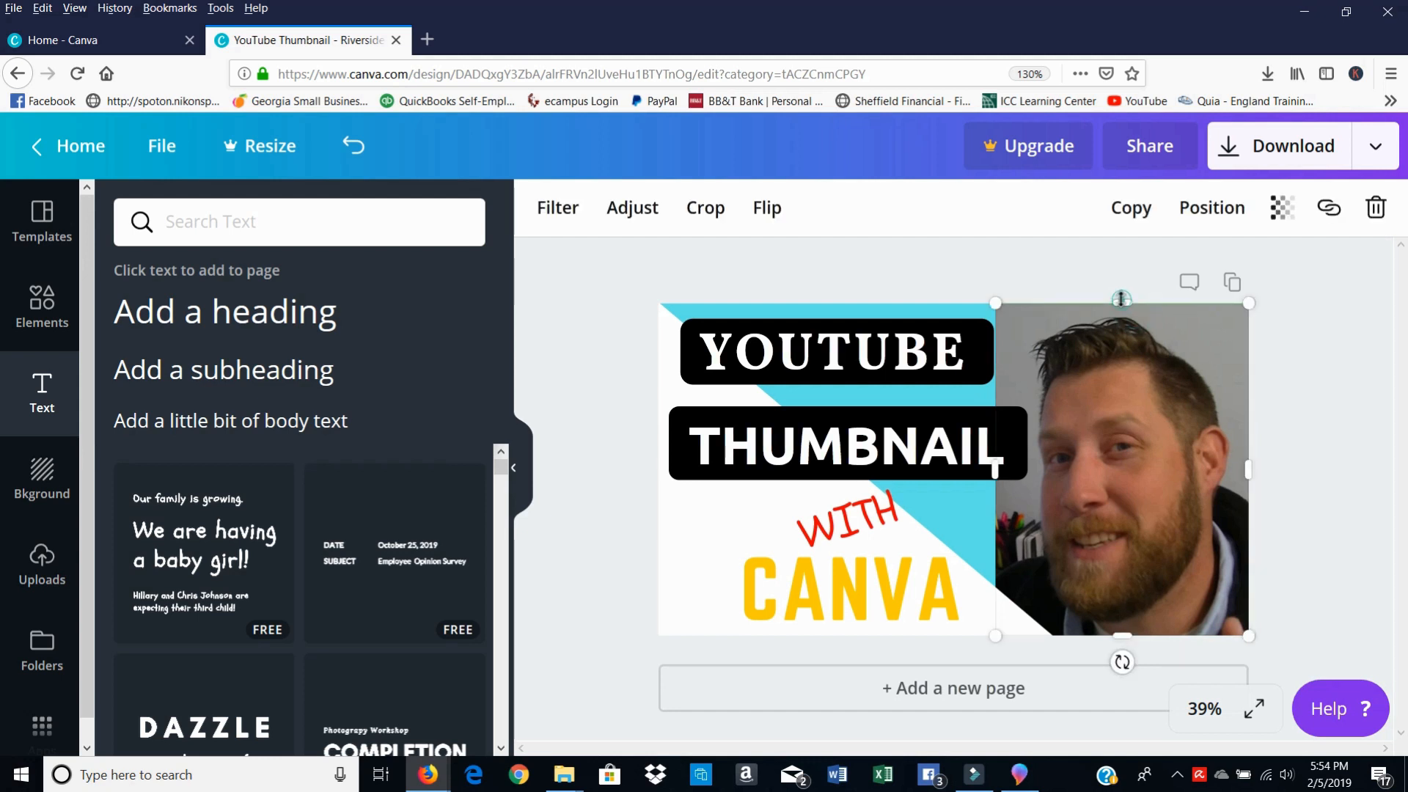
pyautogui.moveTo(1121, 295); pyautogui.dragTo(1120, 287)
pyautogui.click(1370, 423)
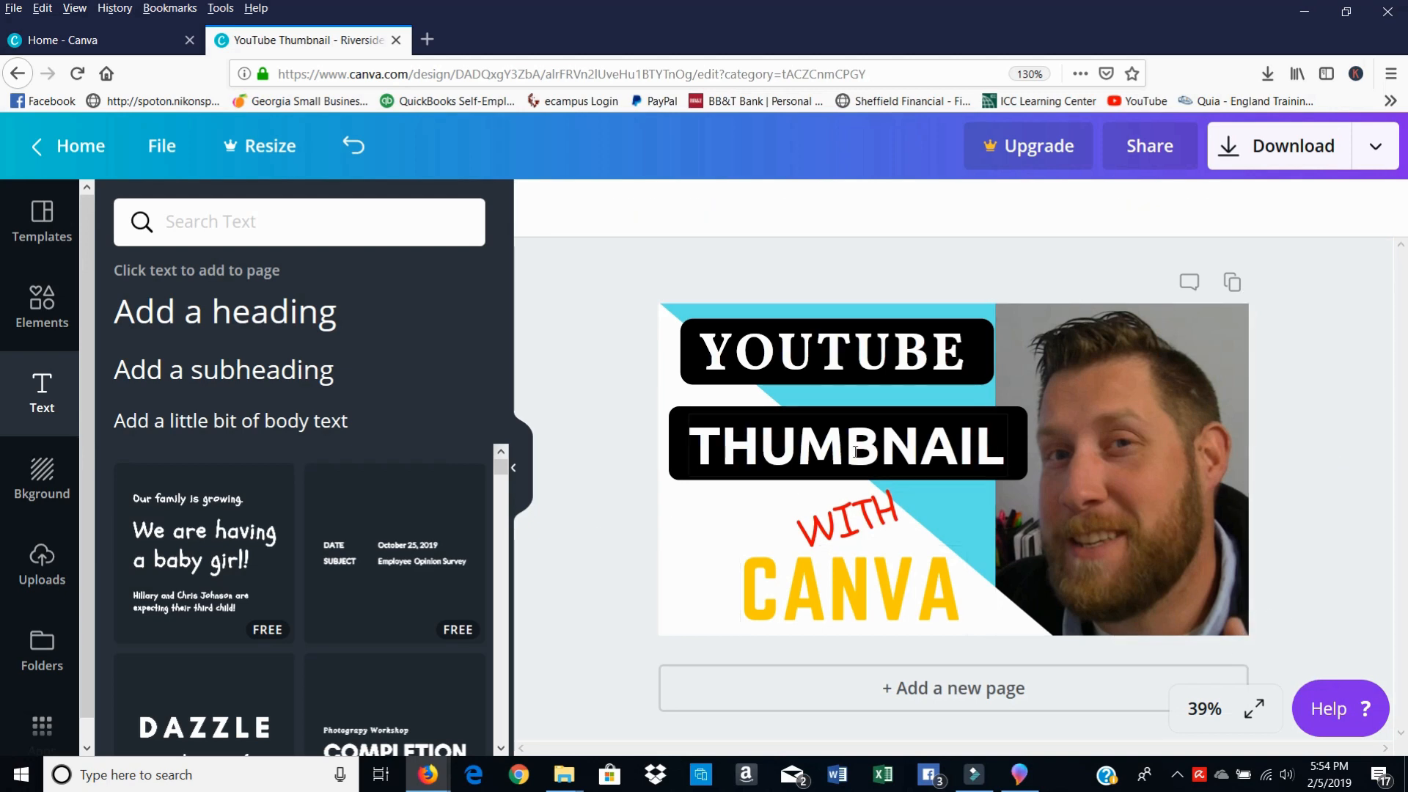
# Step: Download the corrected thumbnail again as a PNG and save the new file
pyautogui.click(1305, 147)
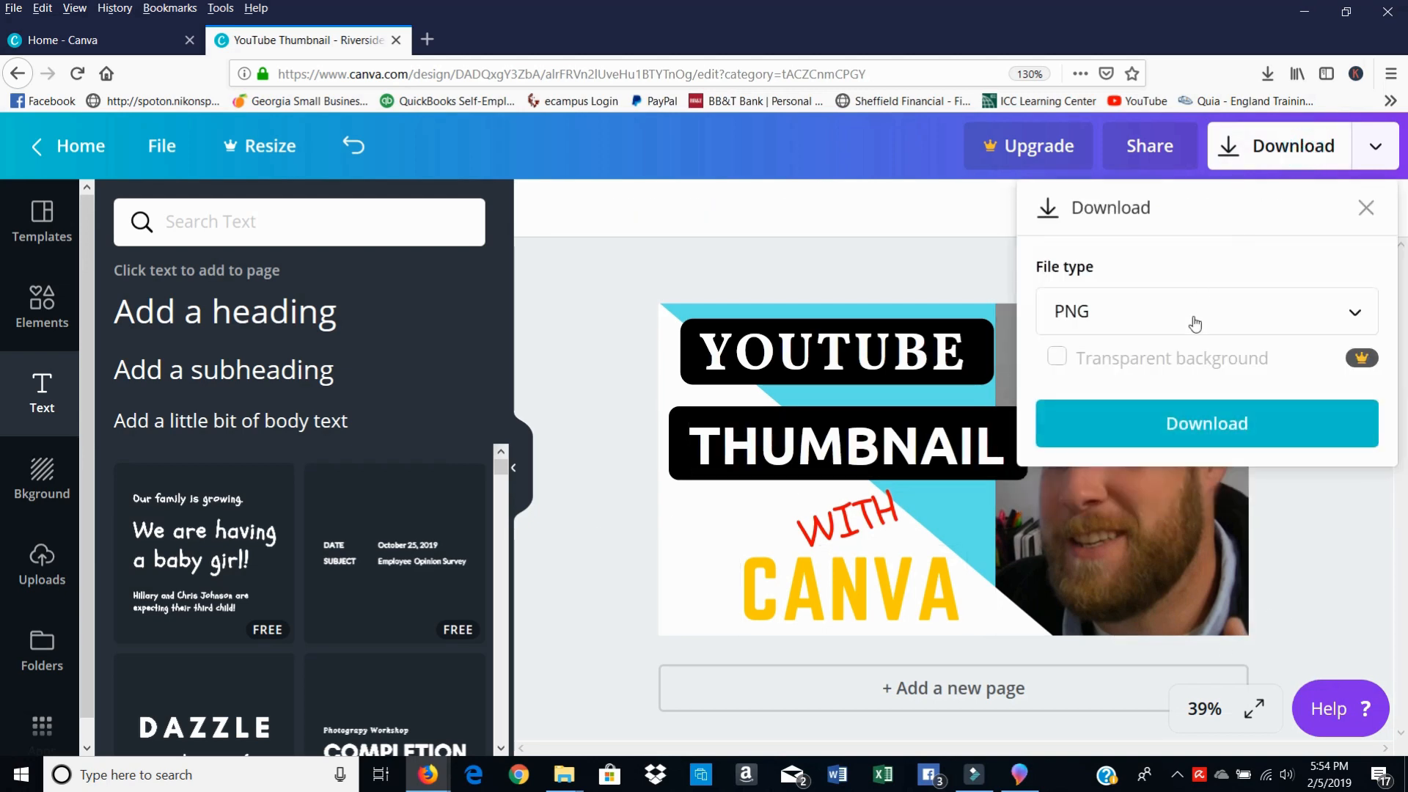
pyautogui.click(1213, 428)
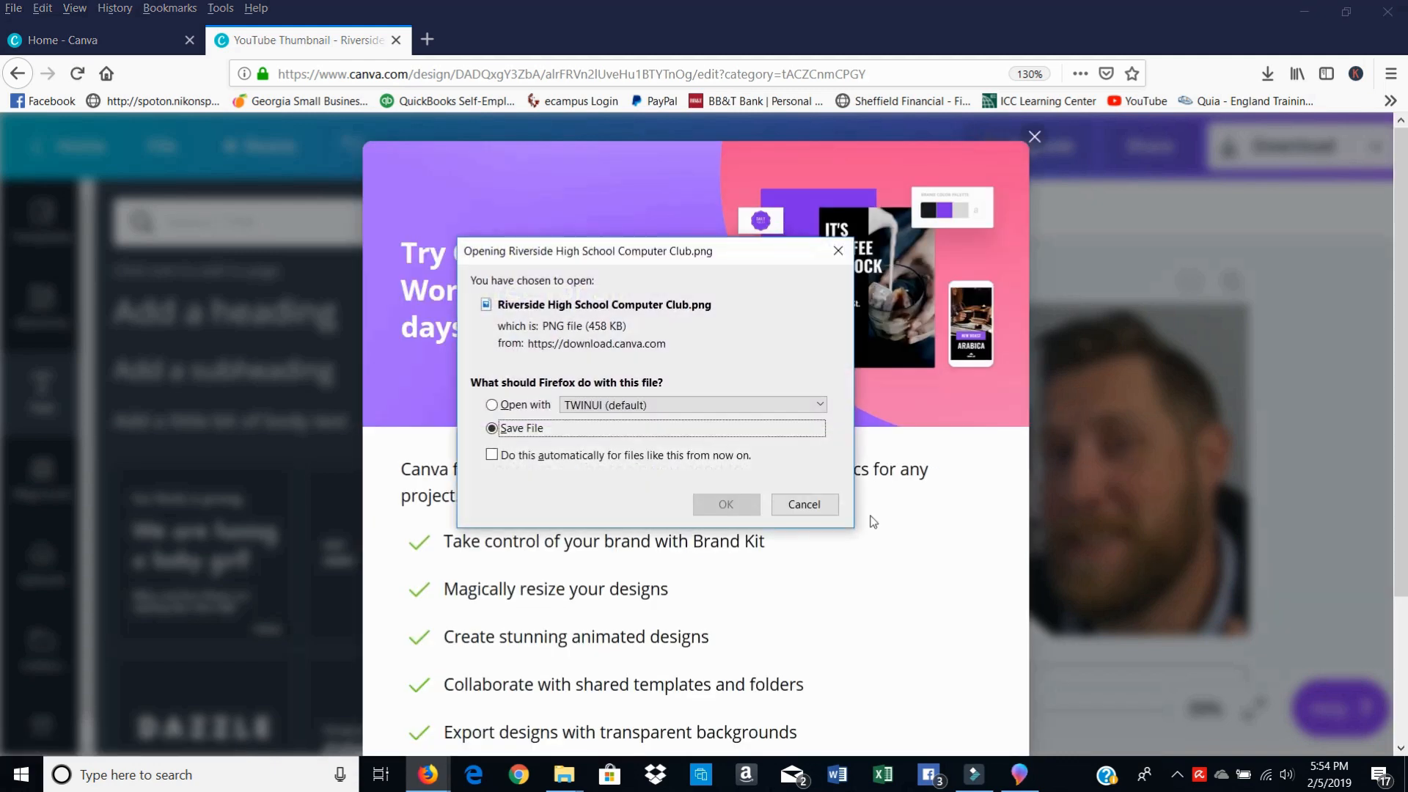
pyautogui.click(709, 506)
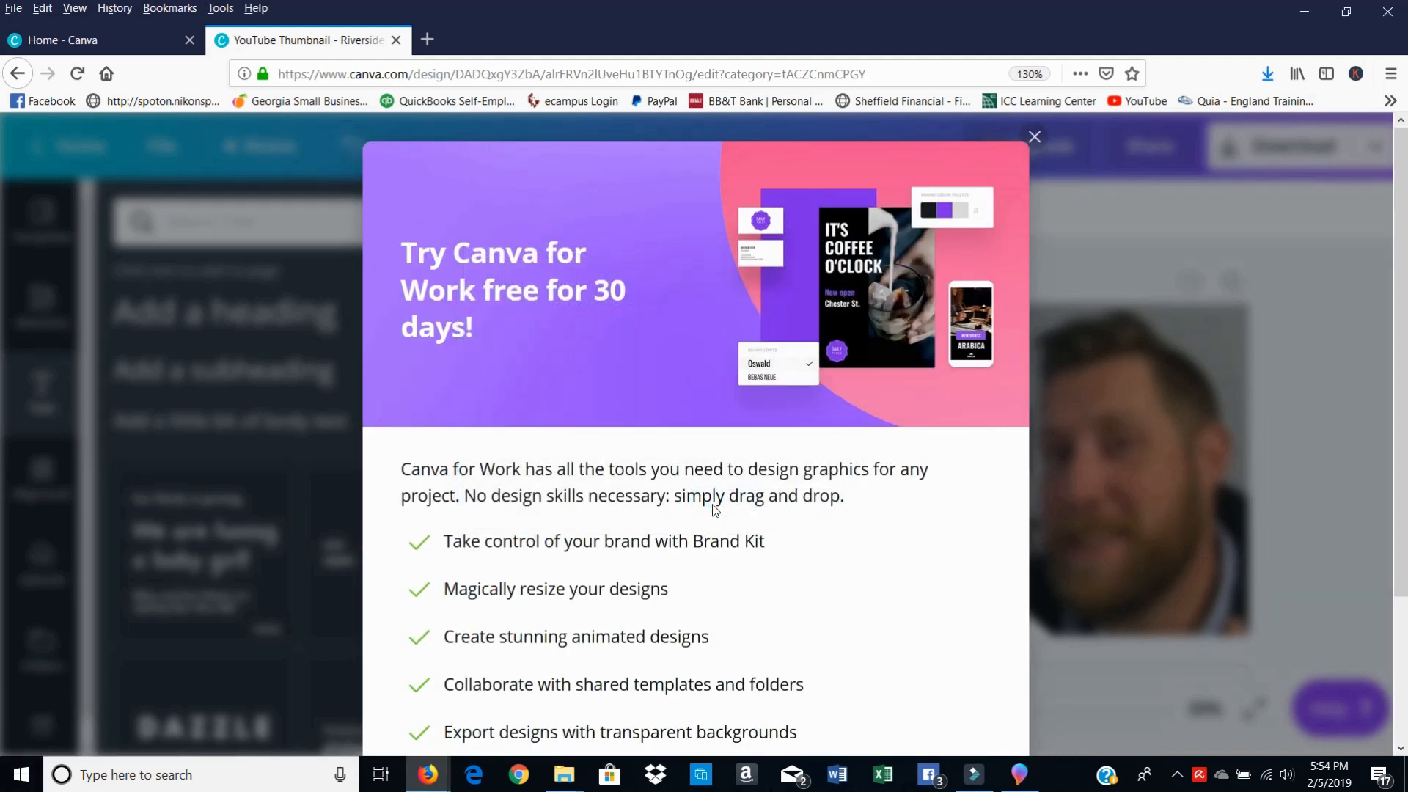